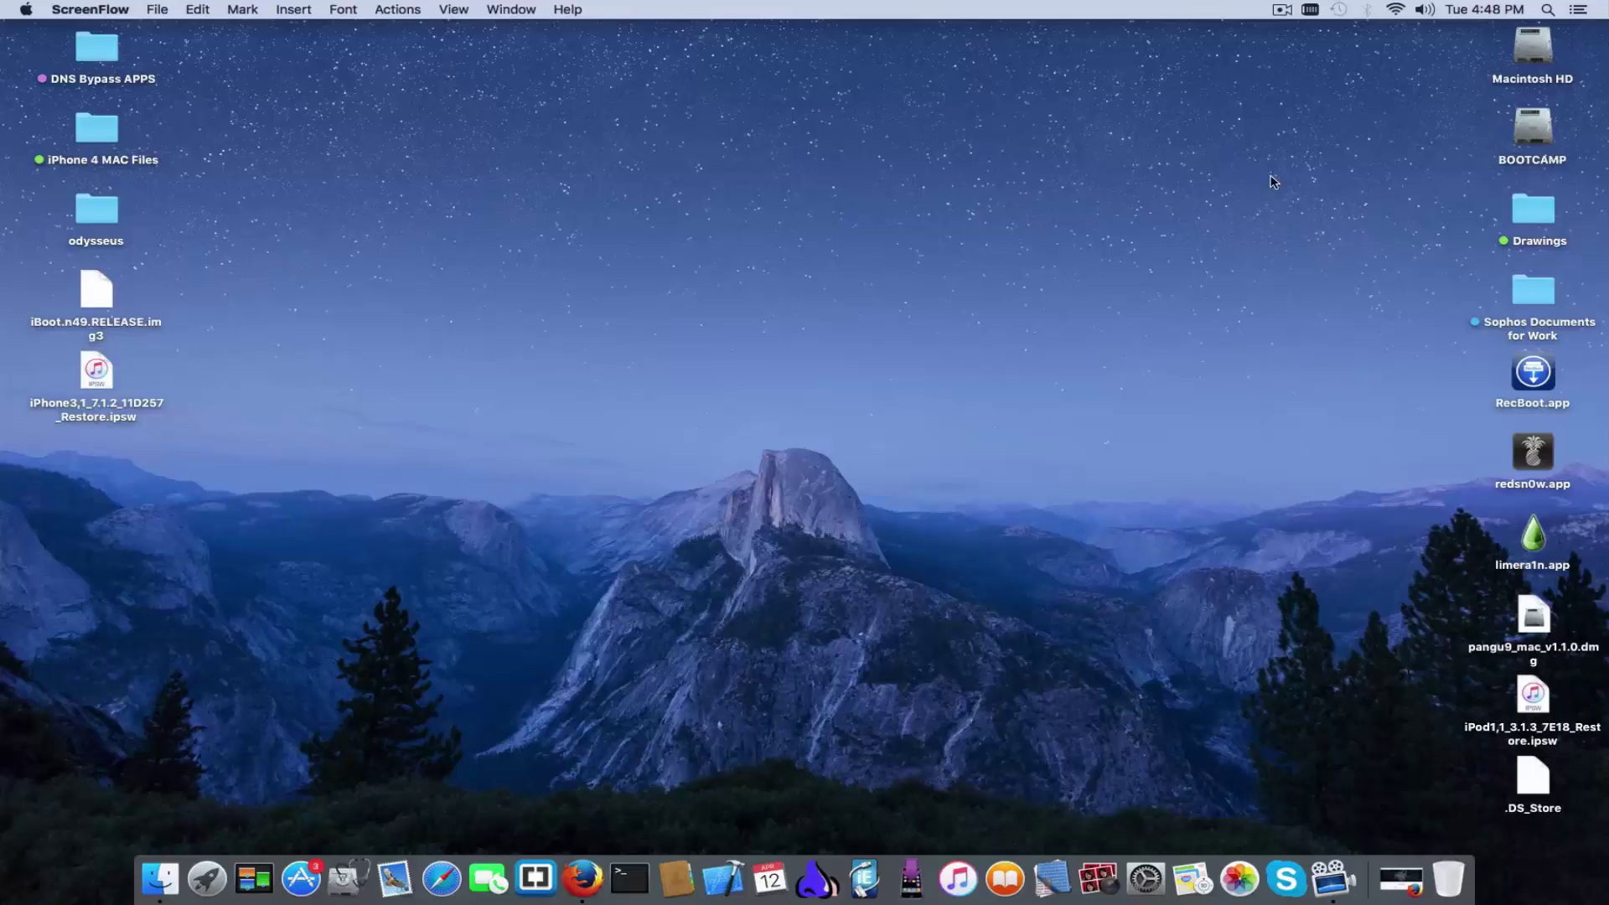
Open the odysseus folder, then its macos subfolder
double_click(84, 206)
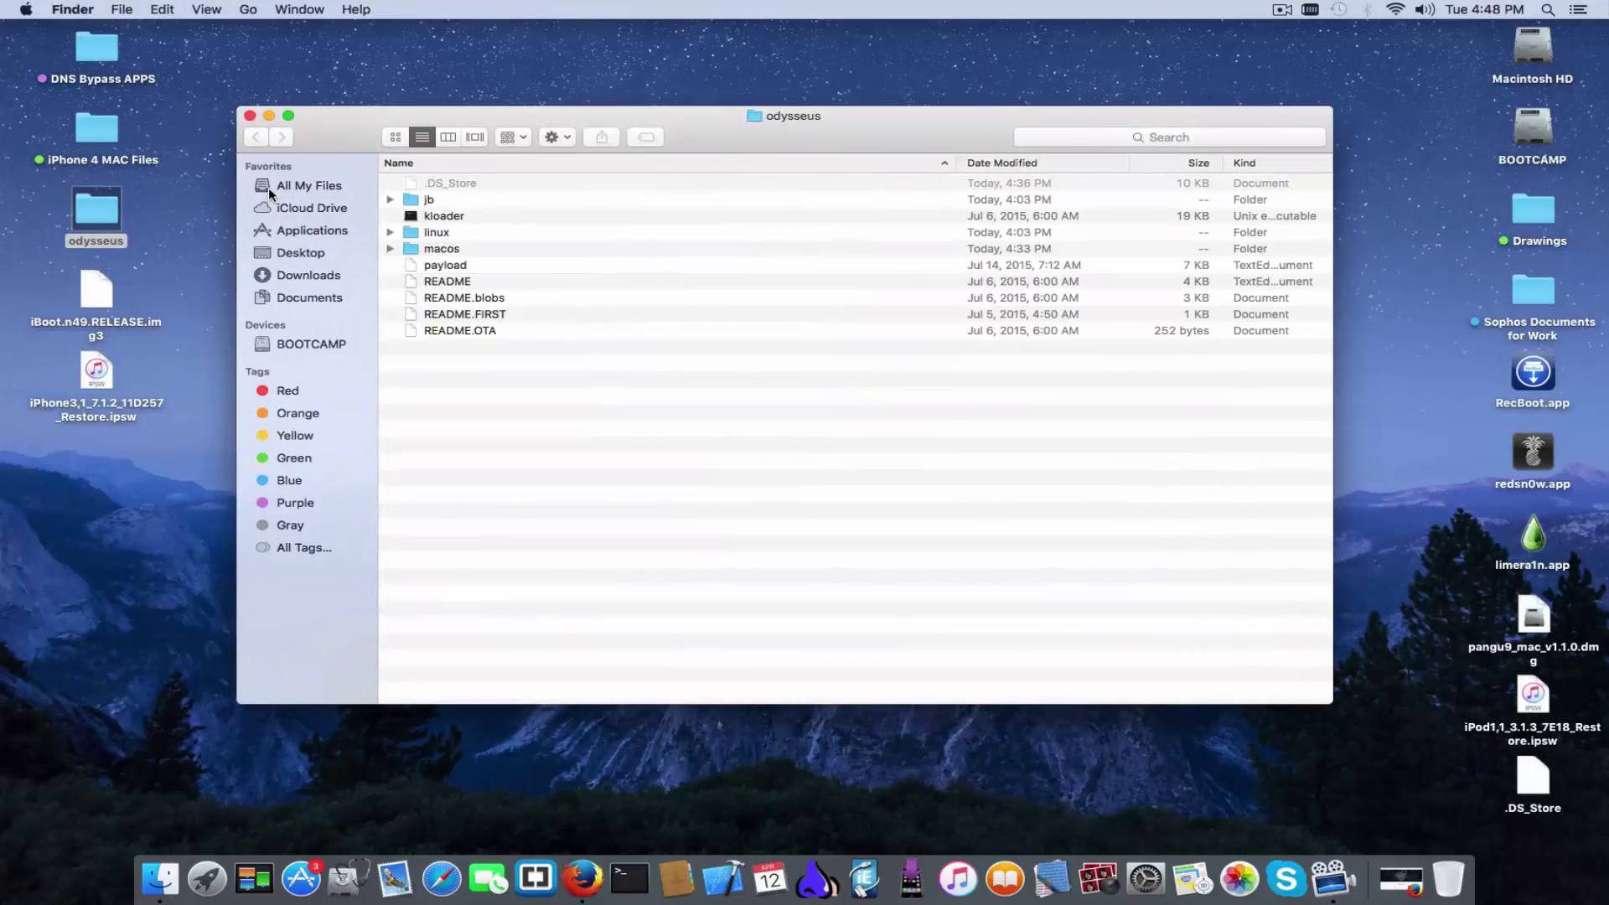
left_click(447, 217)
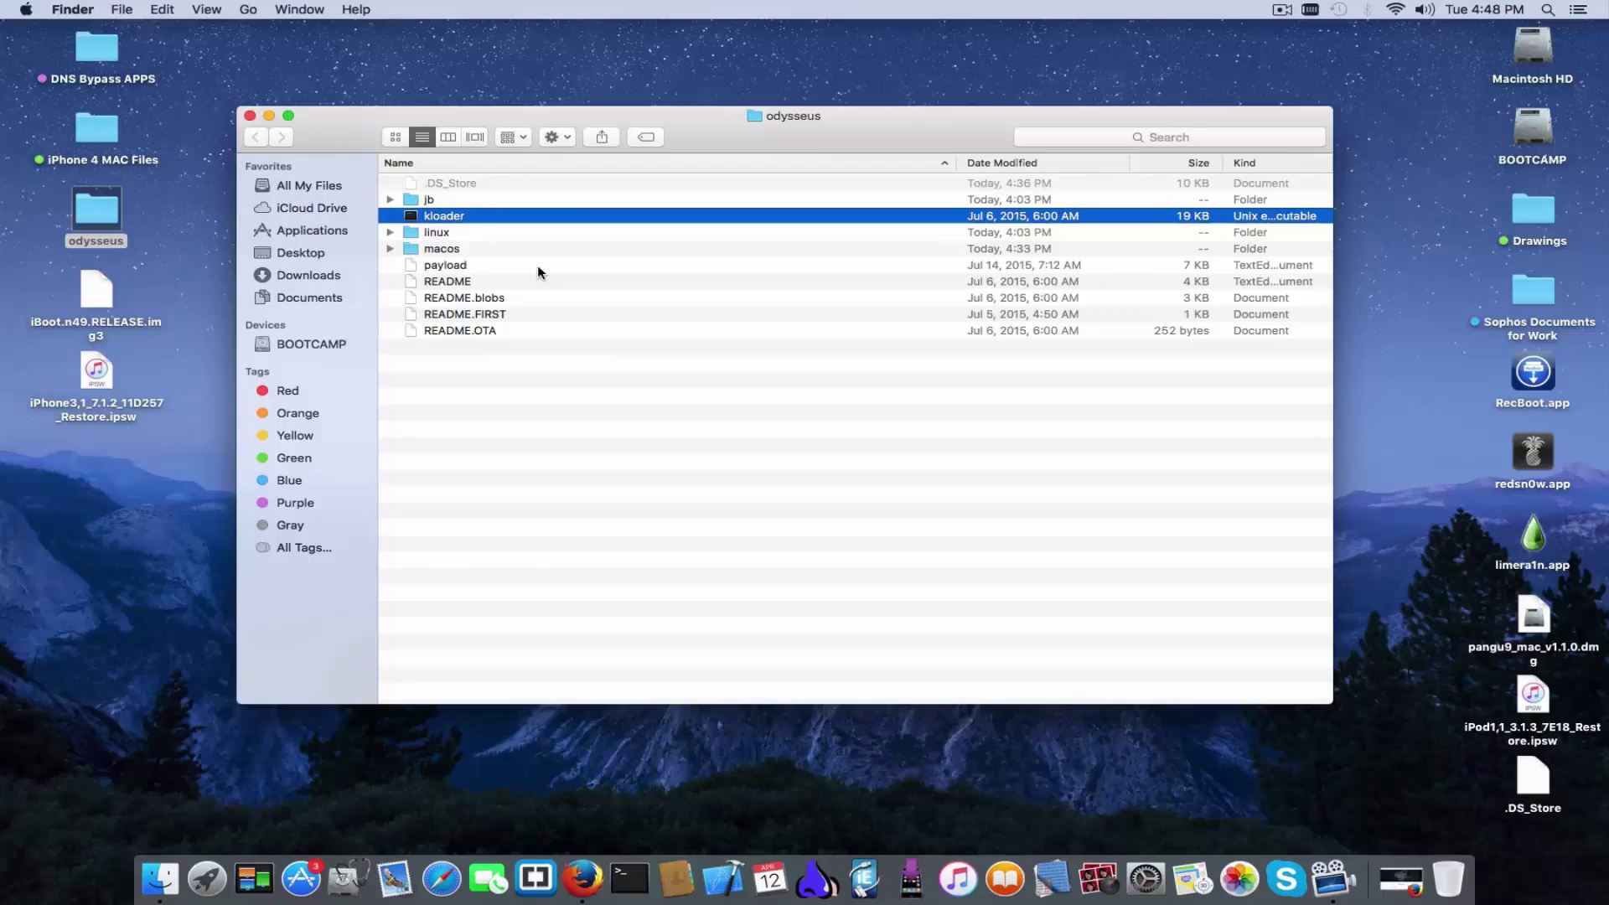
double_click(467, 248)
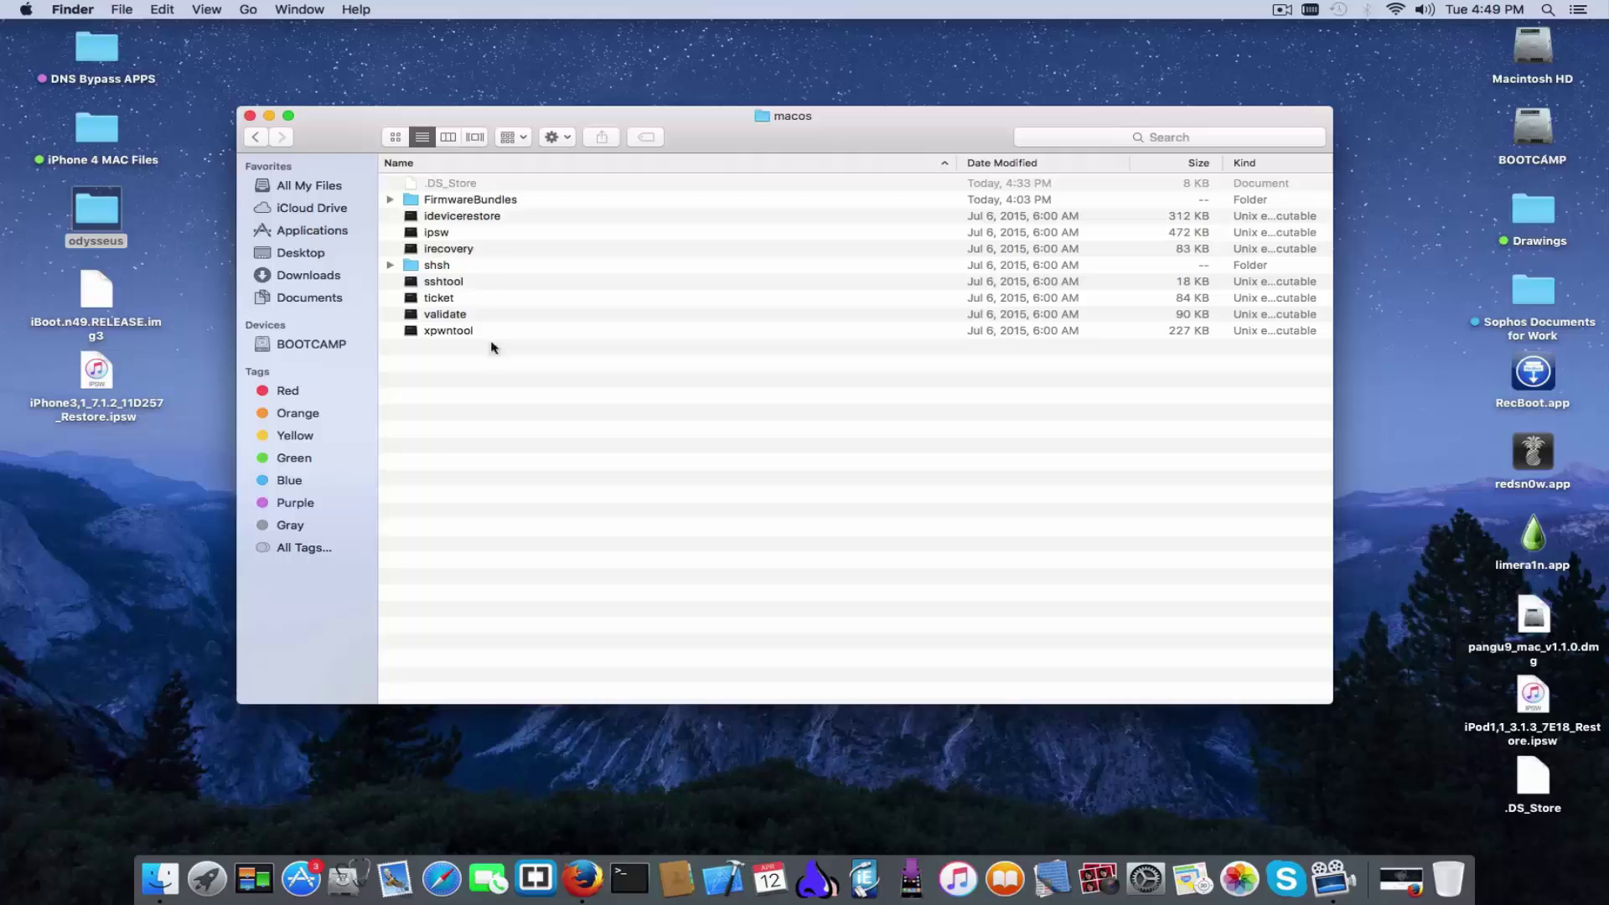
Look over the macos tools, try launching idevicerestore, and cancel the security warning
left_click(496, 220)
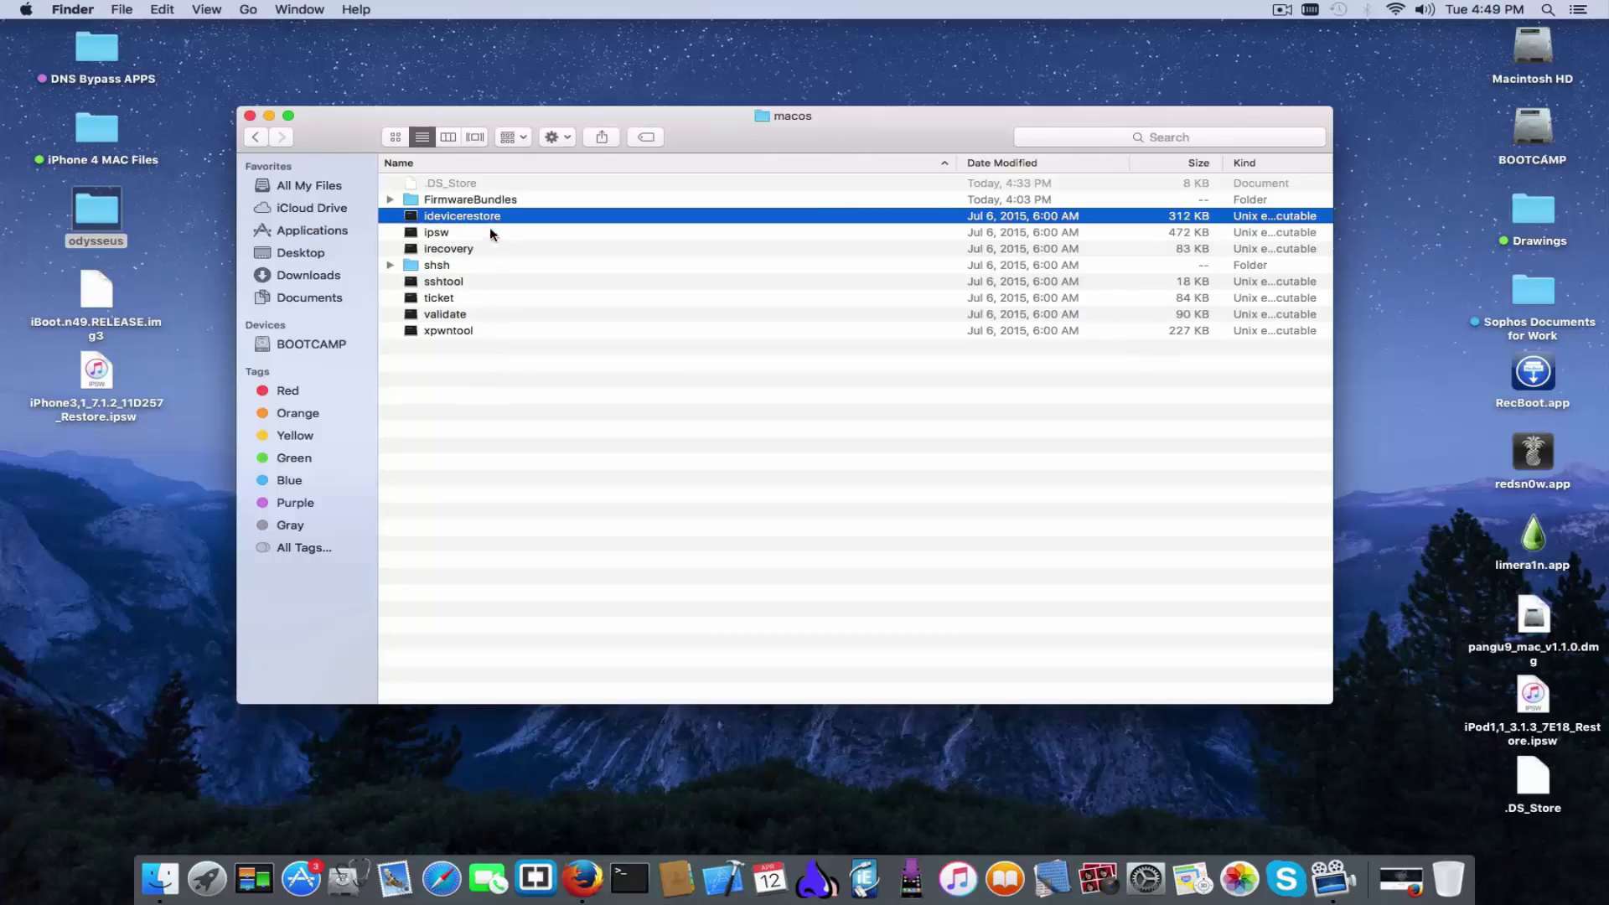
left_click(481, 250)
left_click(479, 234)
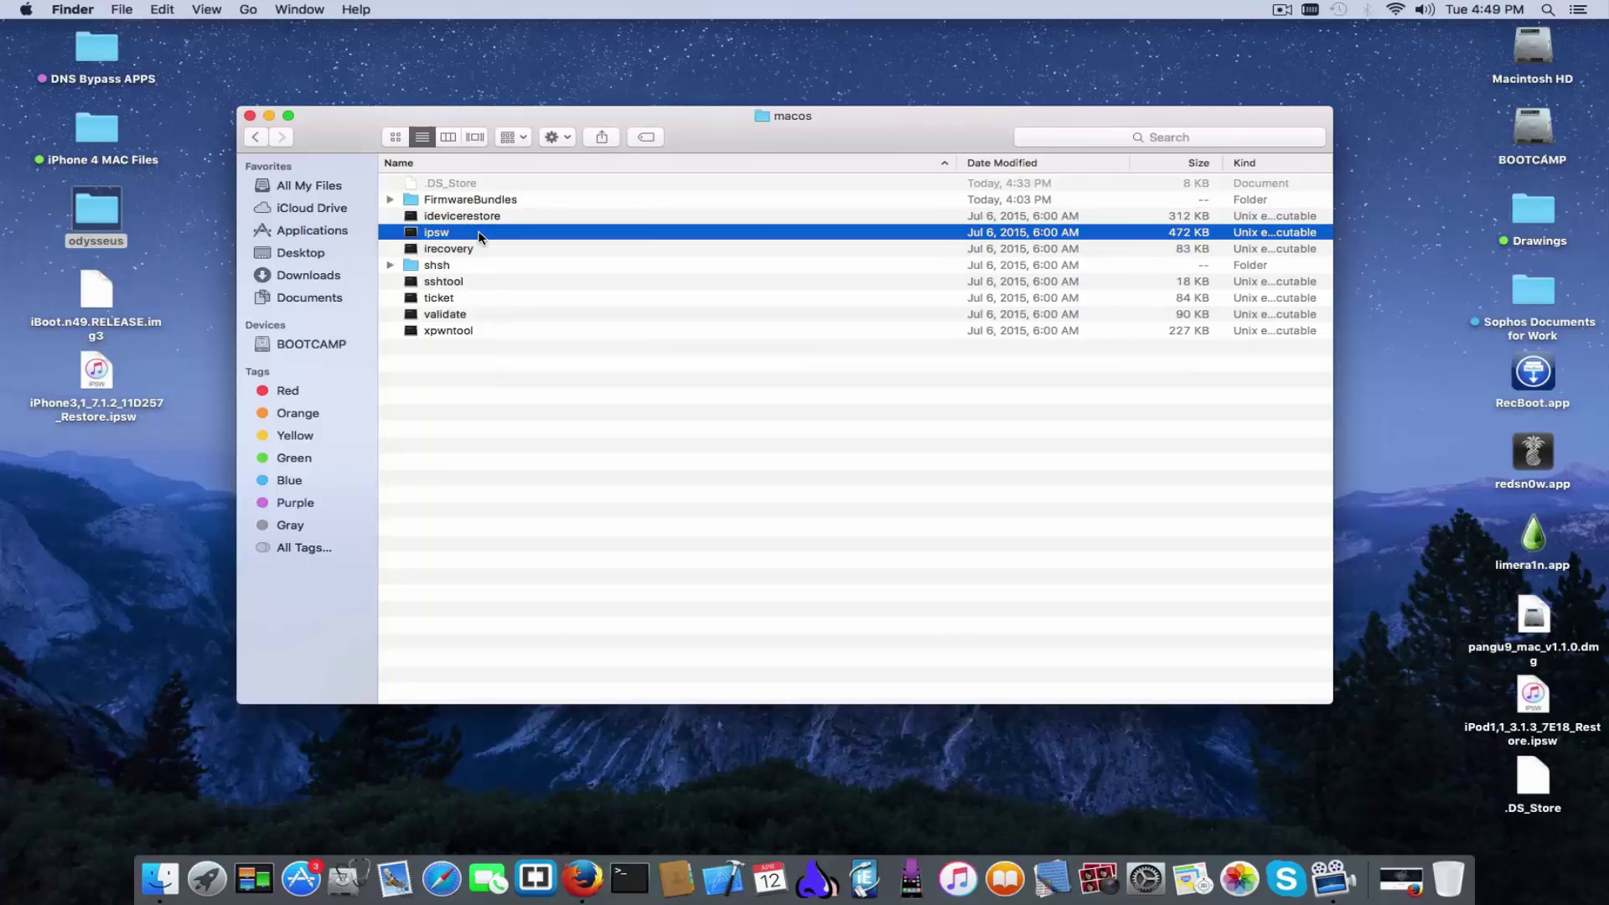
left_click(469, 285)
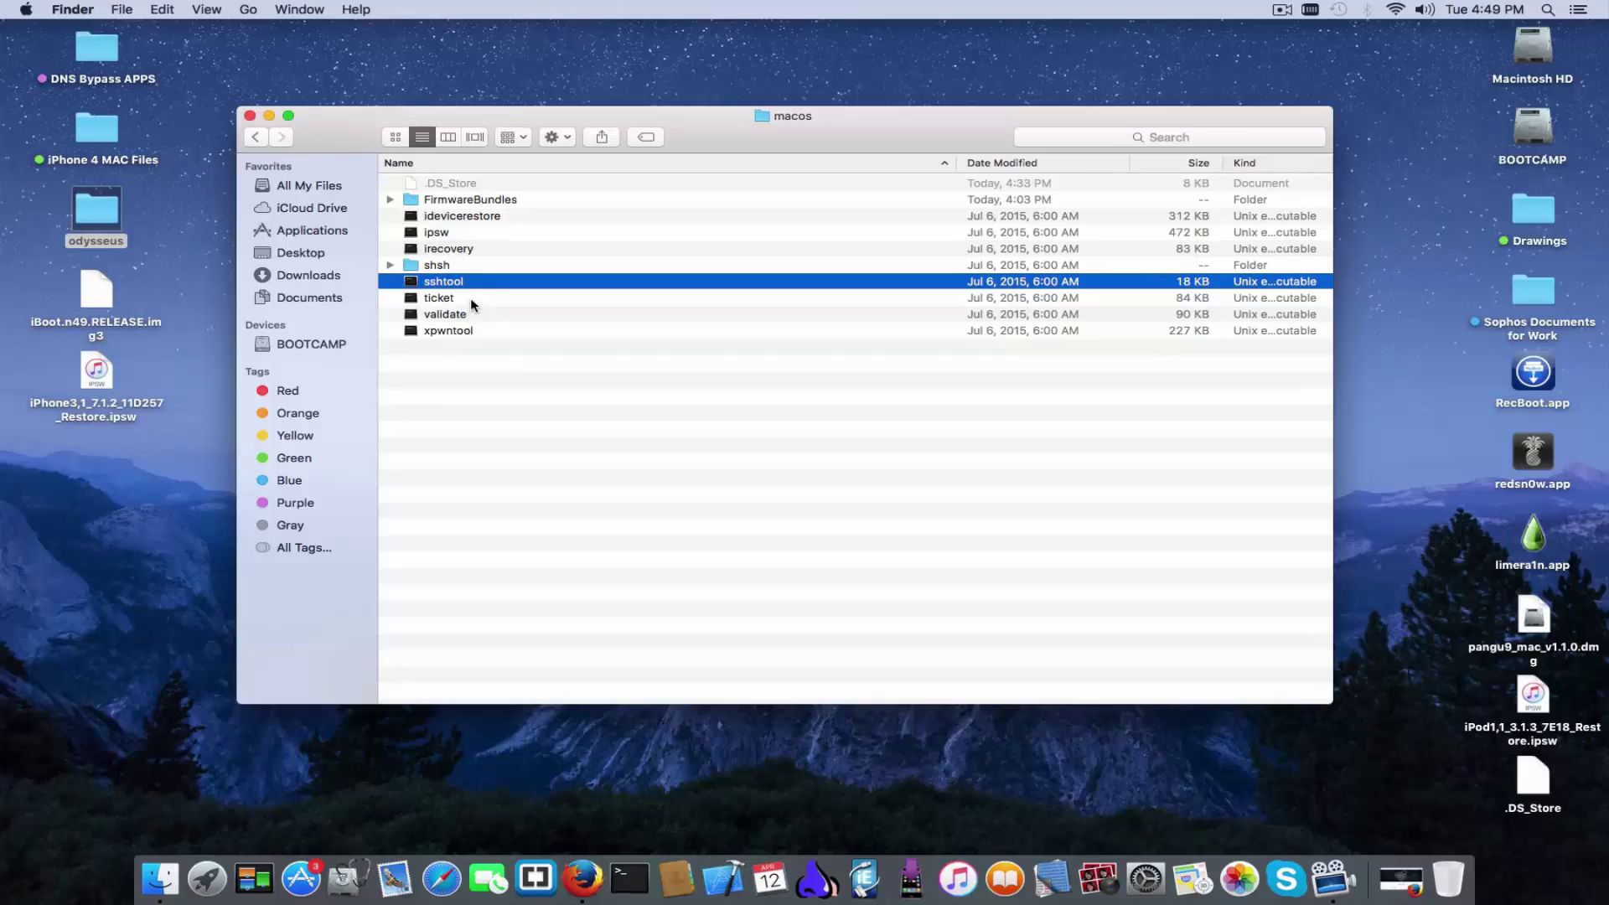
left_click(471, 300)
left_click(477, 315)
left_click(480, 332)
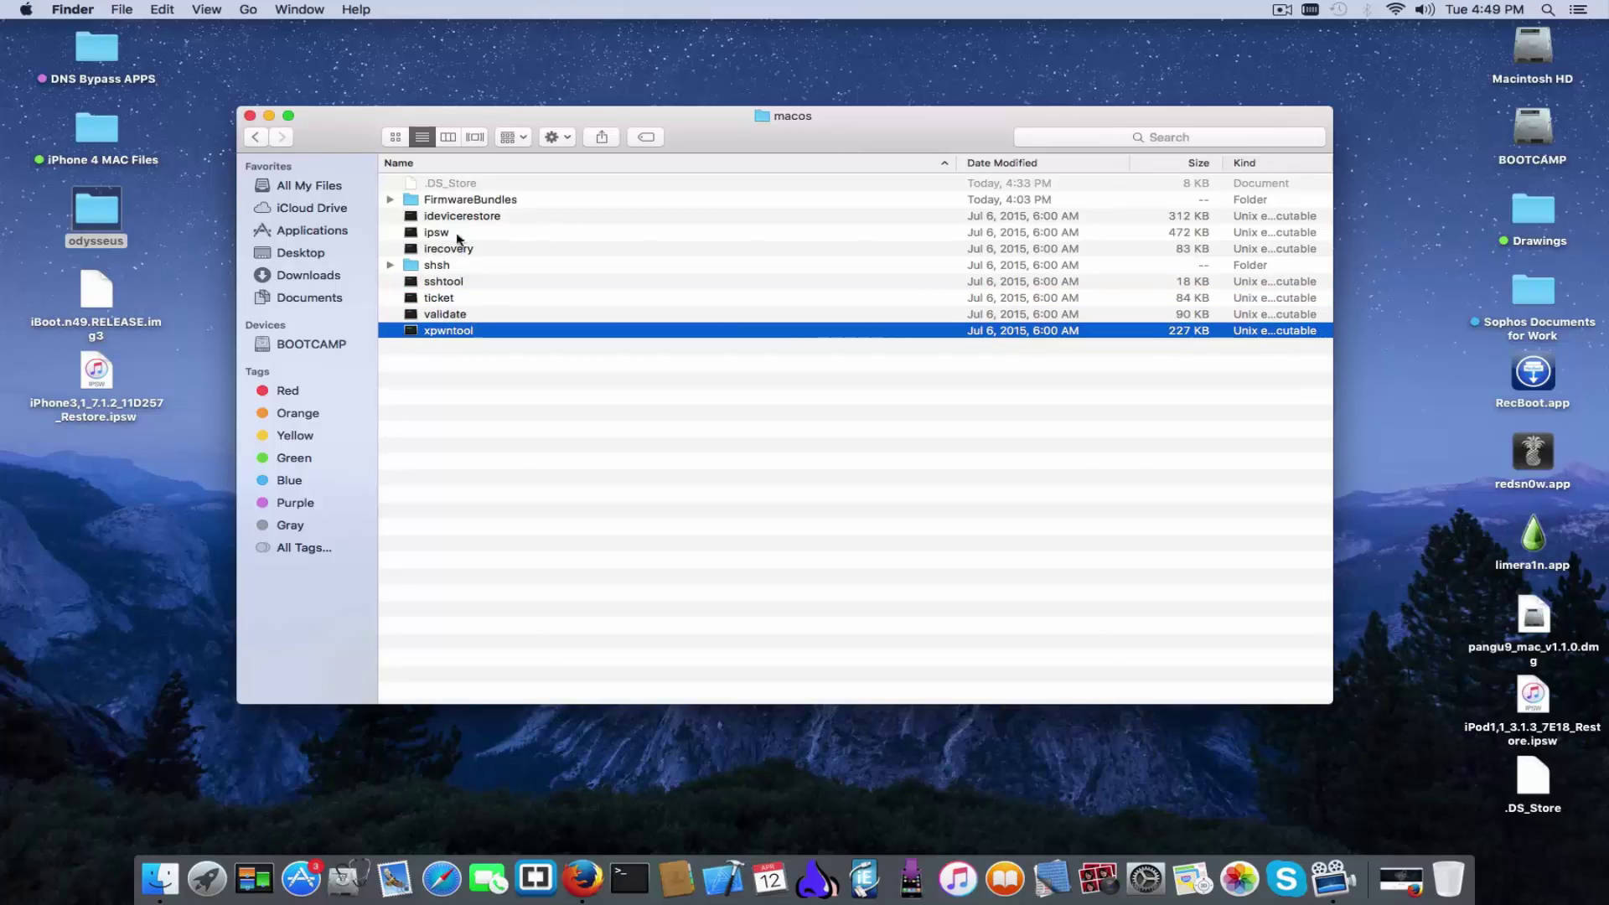
double_click(475, 216)
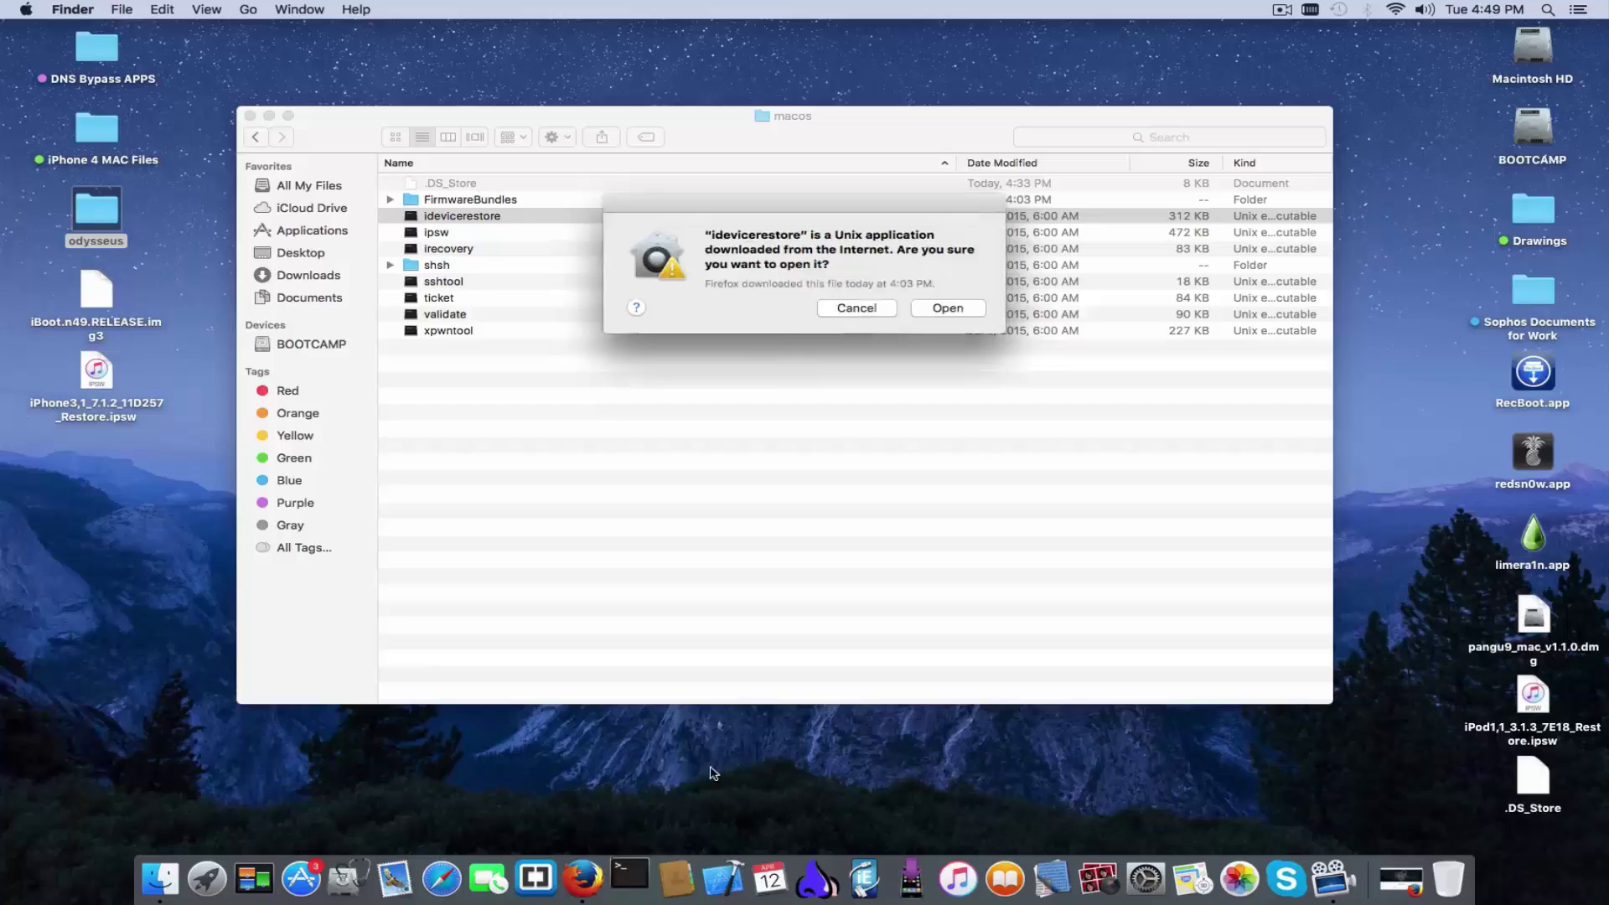
left_click(855, 306)
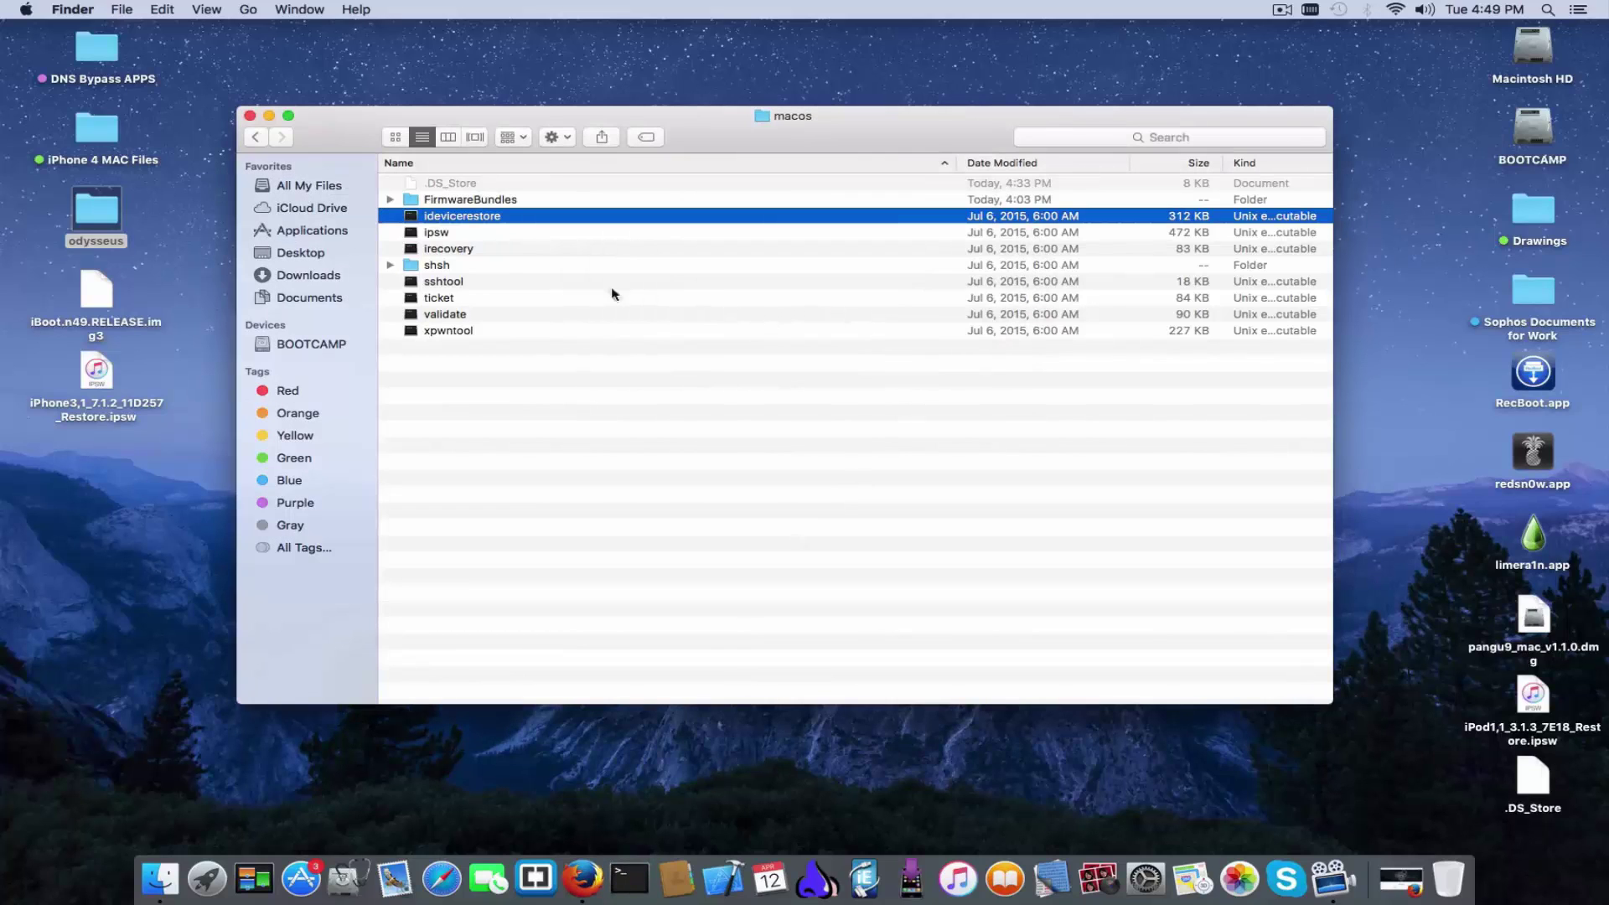
double_click(493, 201)
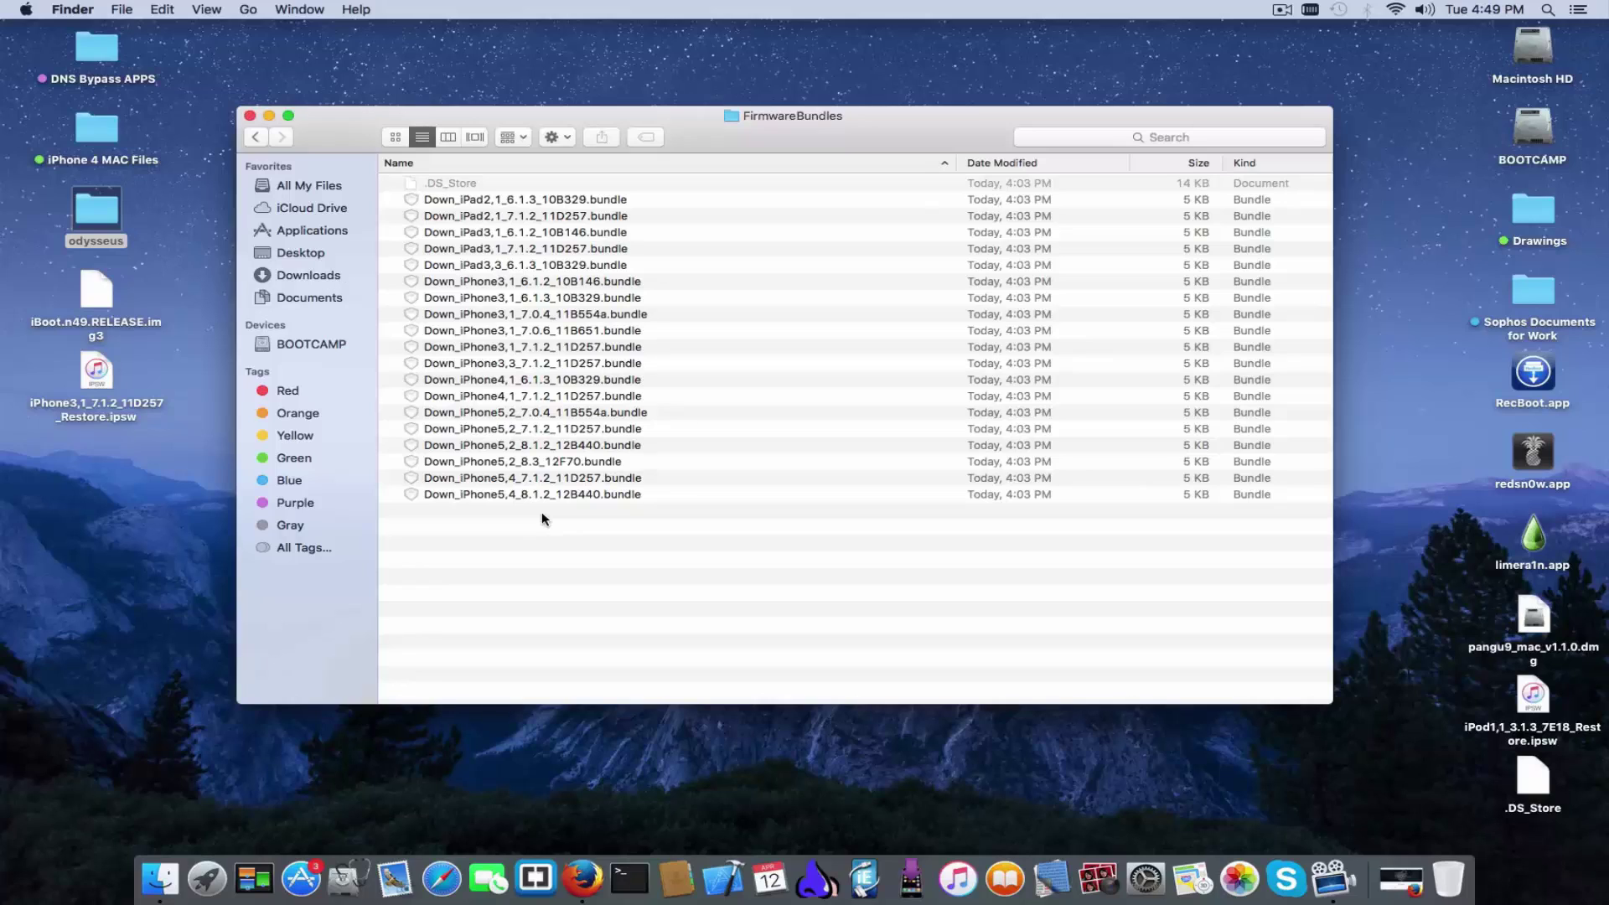
left_click_drag(541, 525, 533, 463)
left_click(533, 464)
left_click(537, 431)
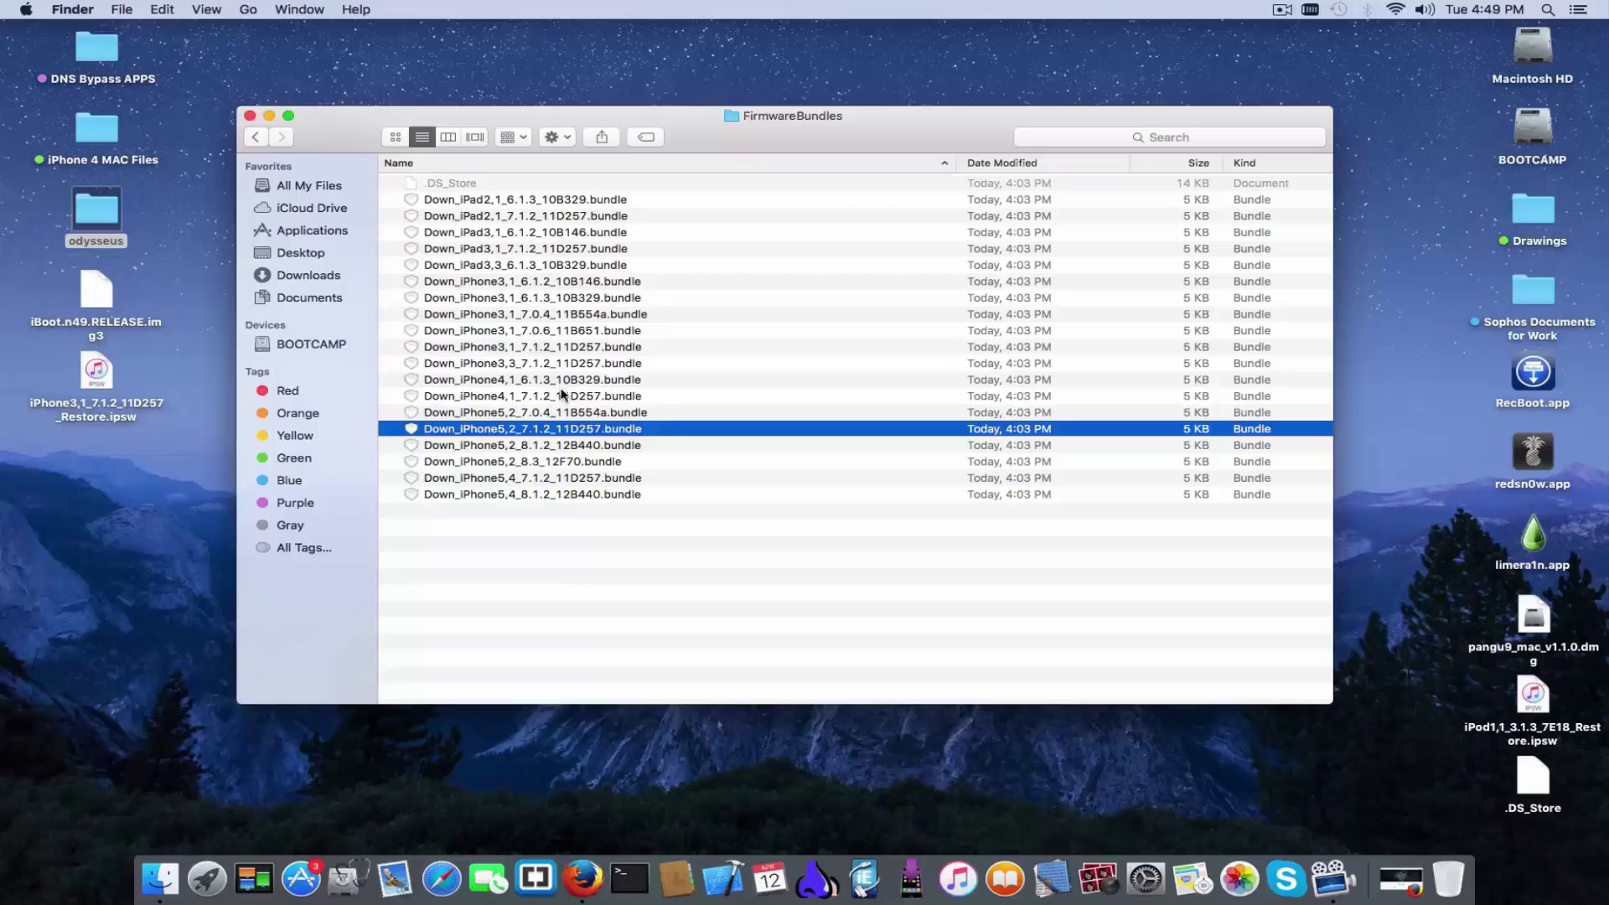
left_click(548, 385)
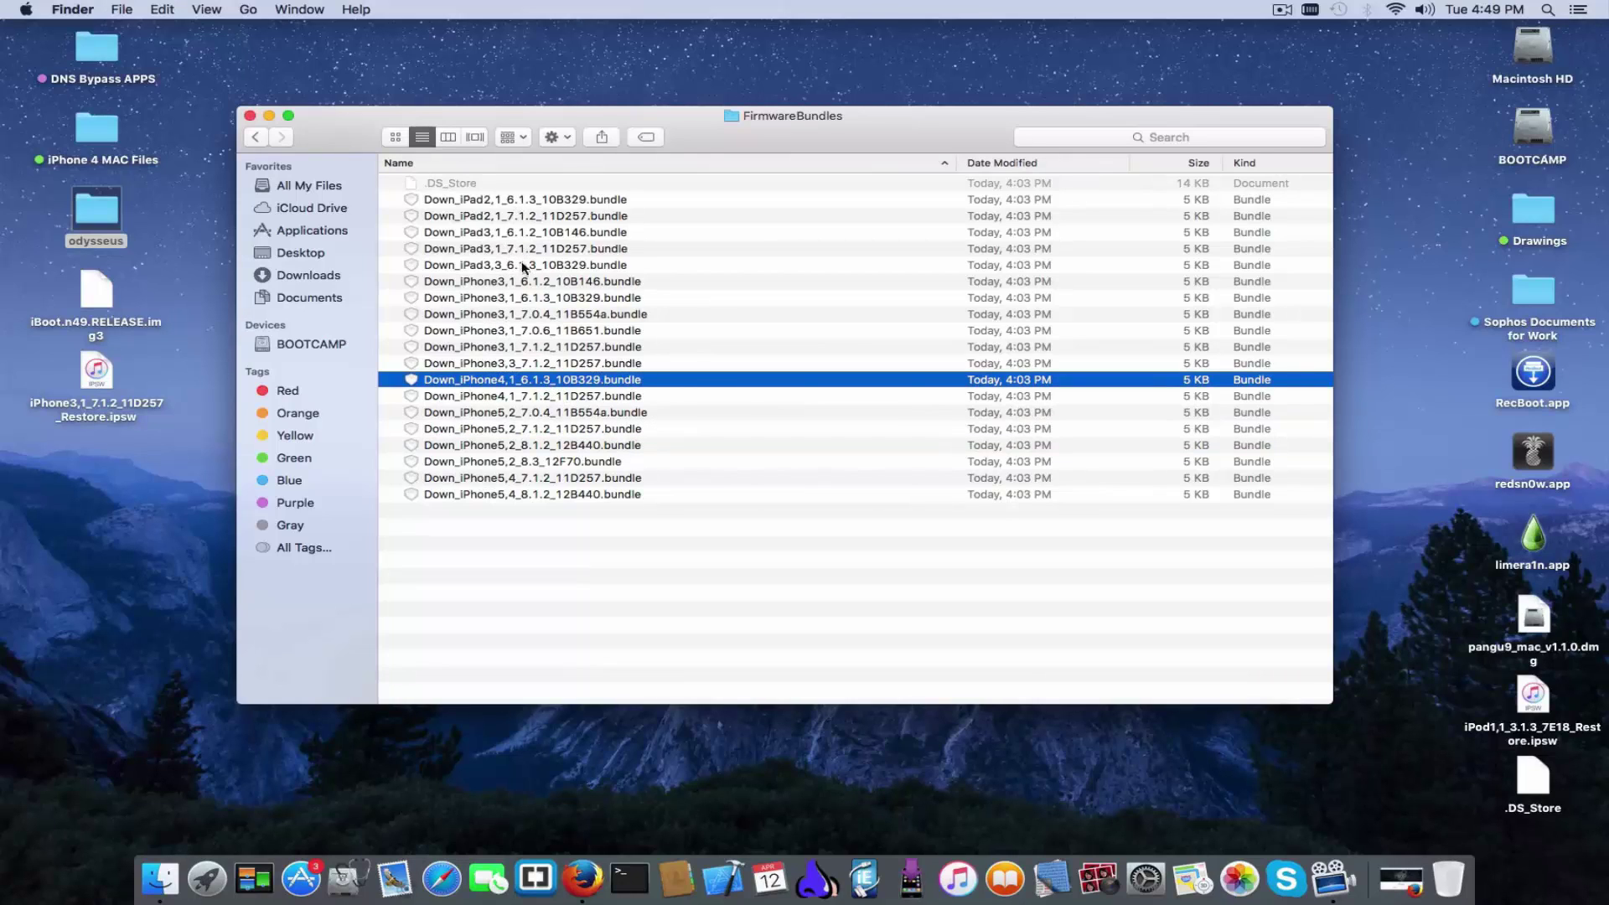
left_click(511, 524)
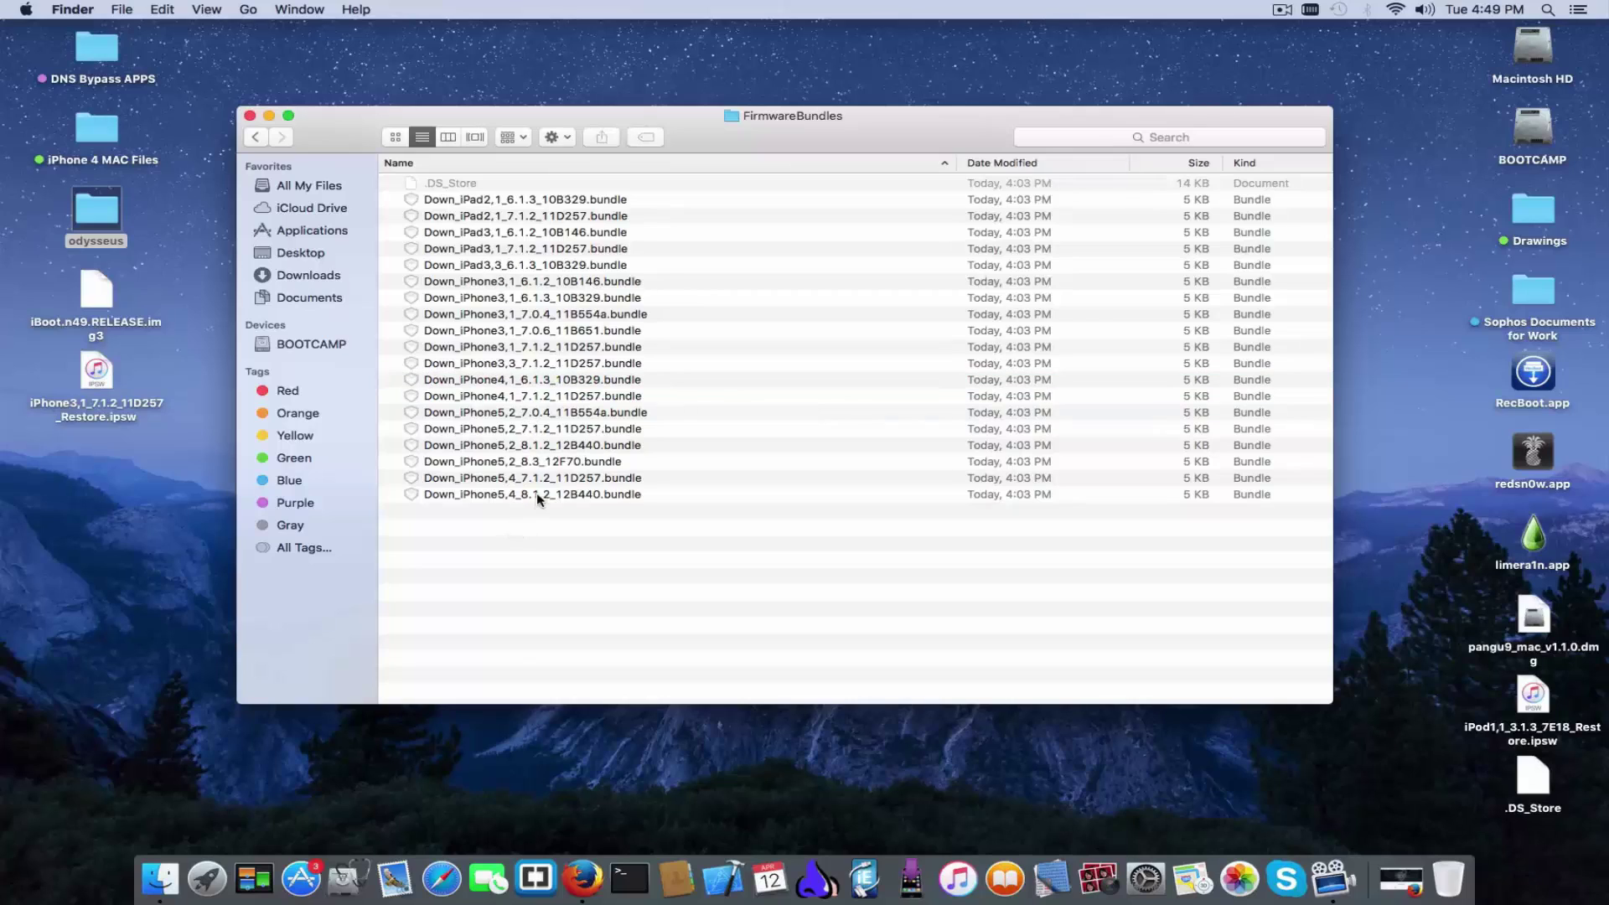
left_click(539, 497)
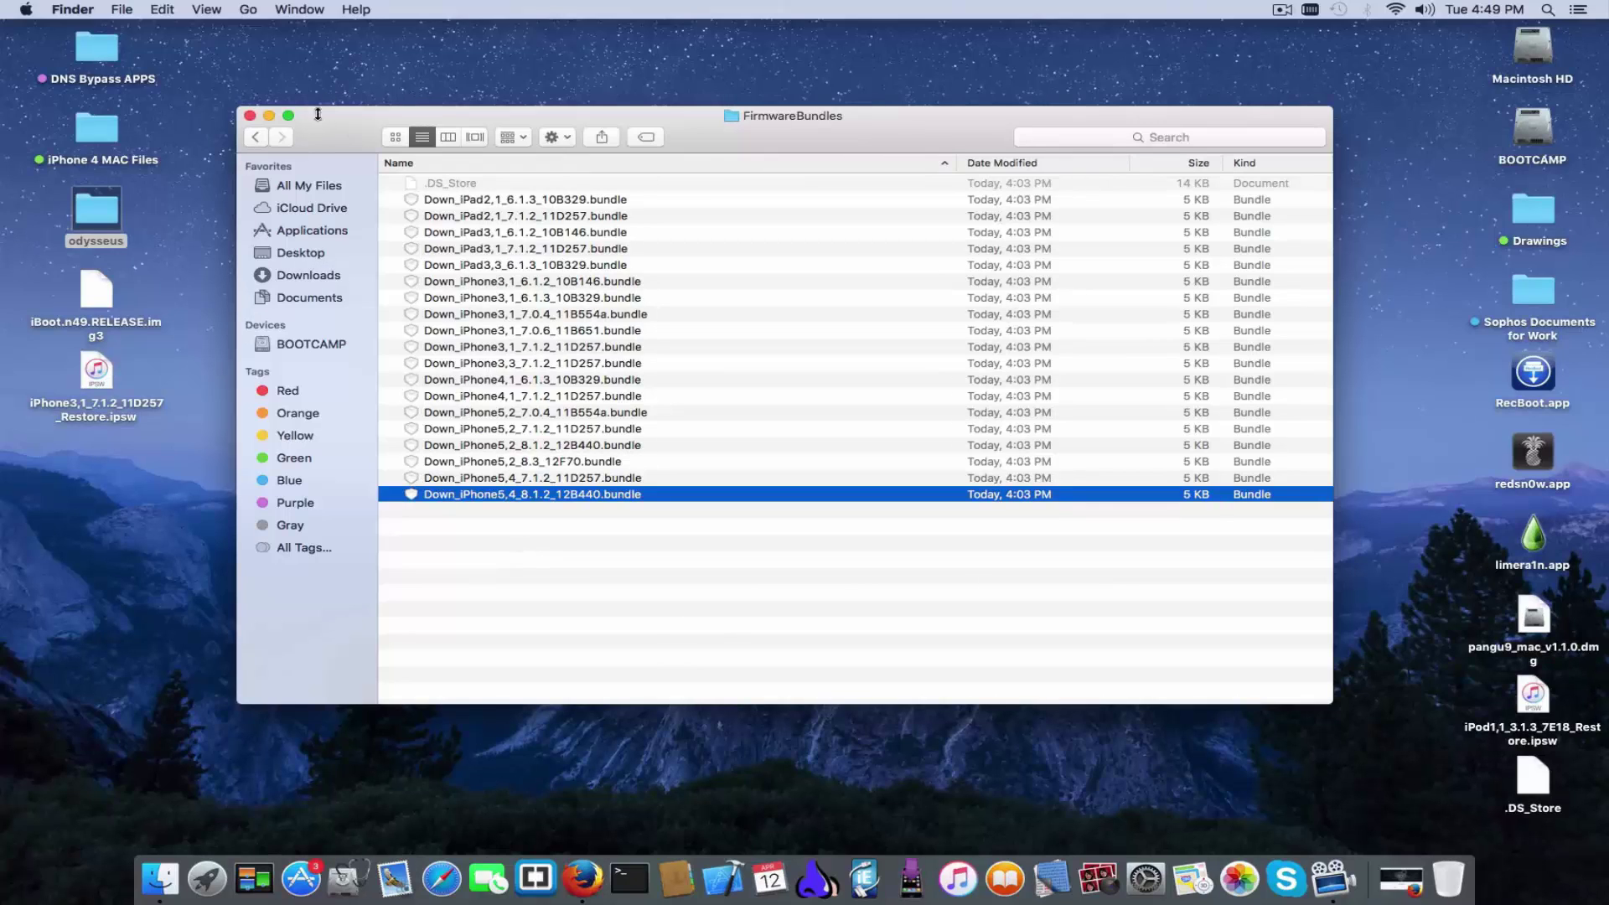
left_click(259, 138)
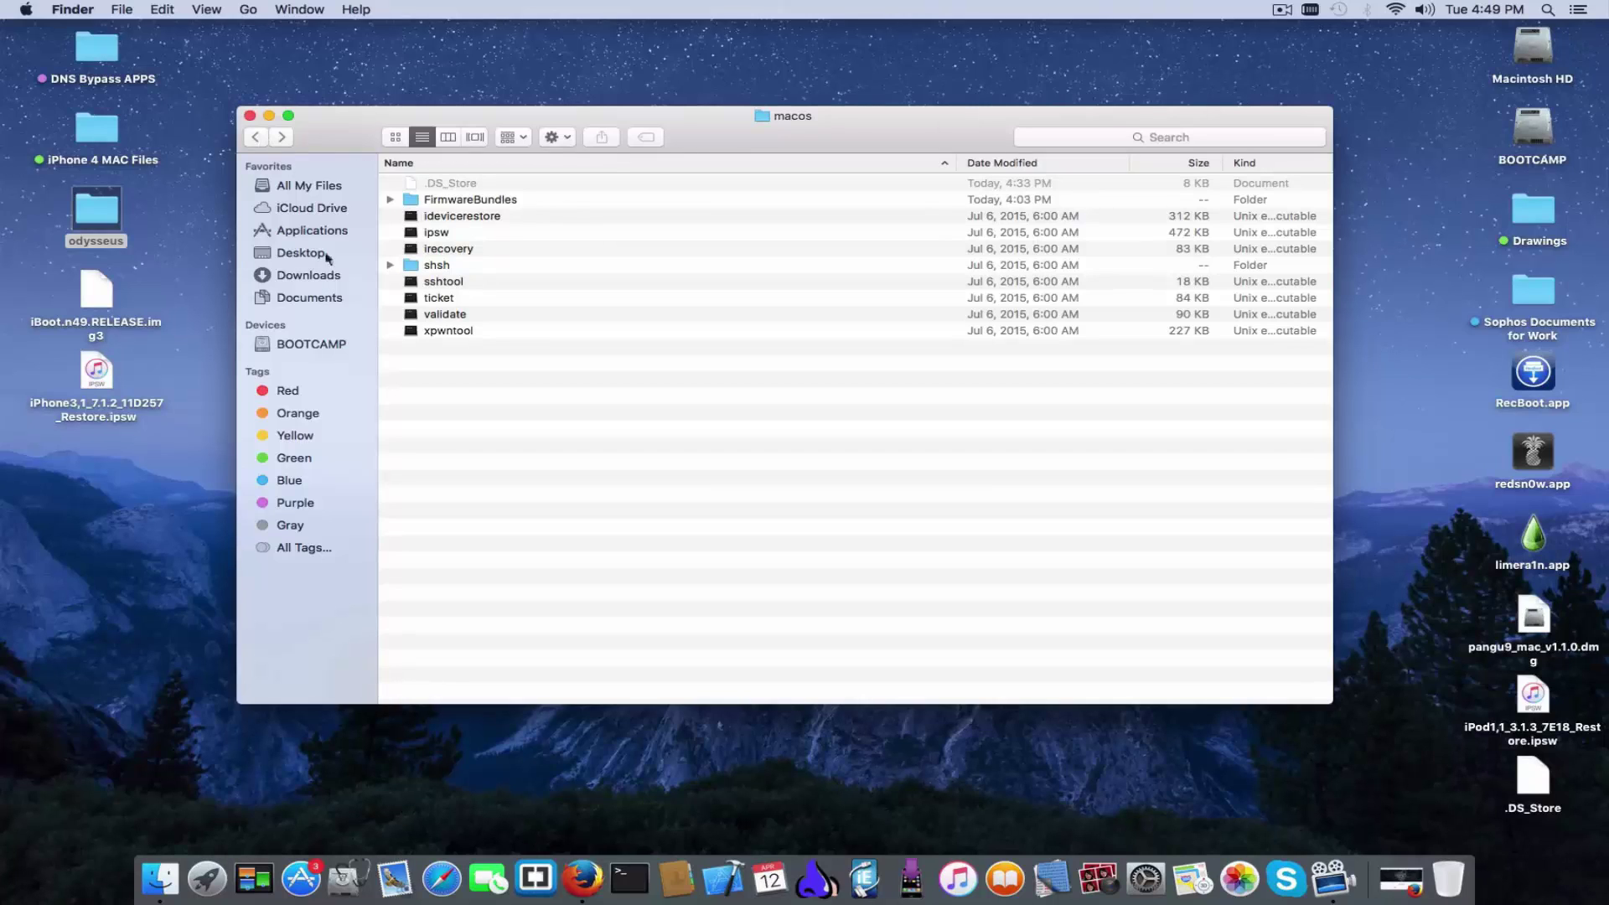
left_click(153, 491)
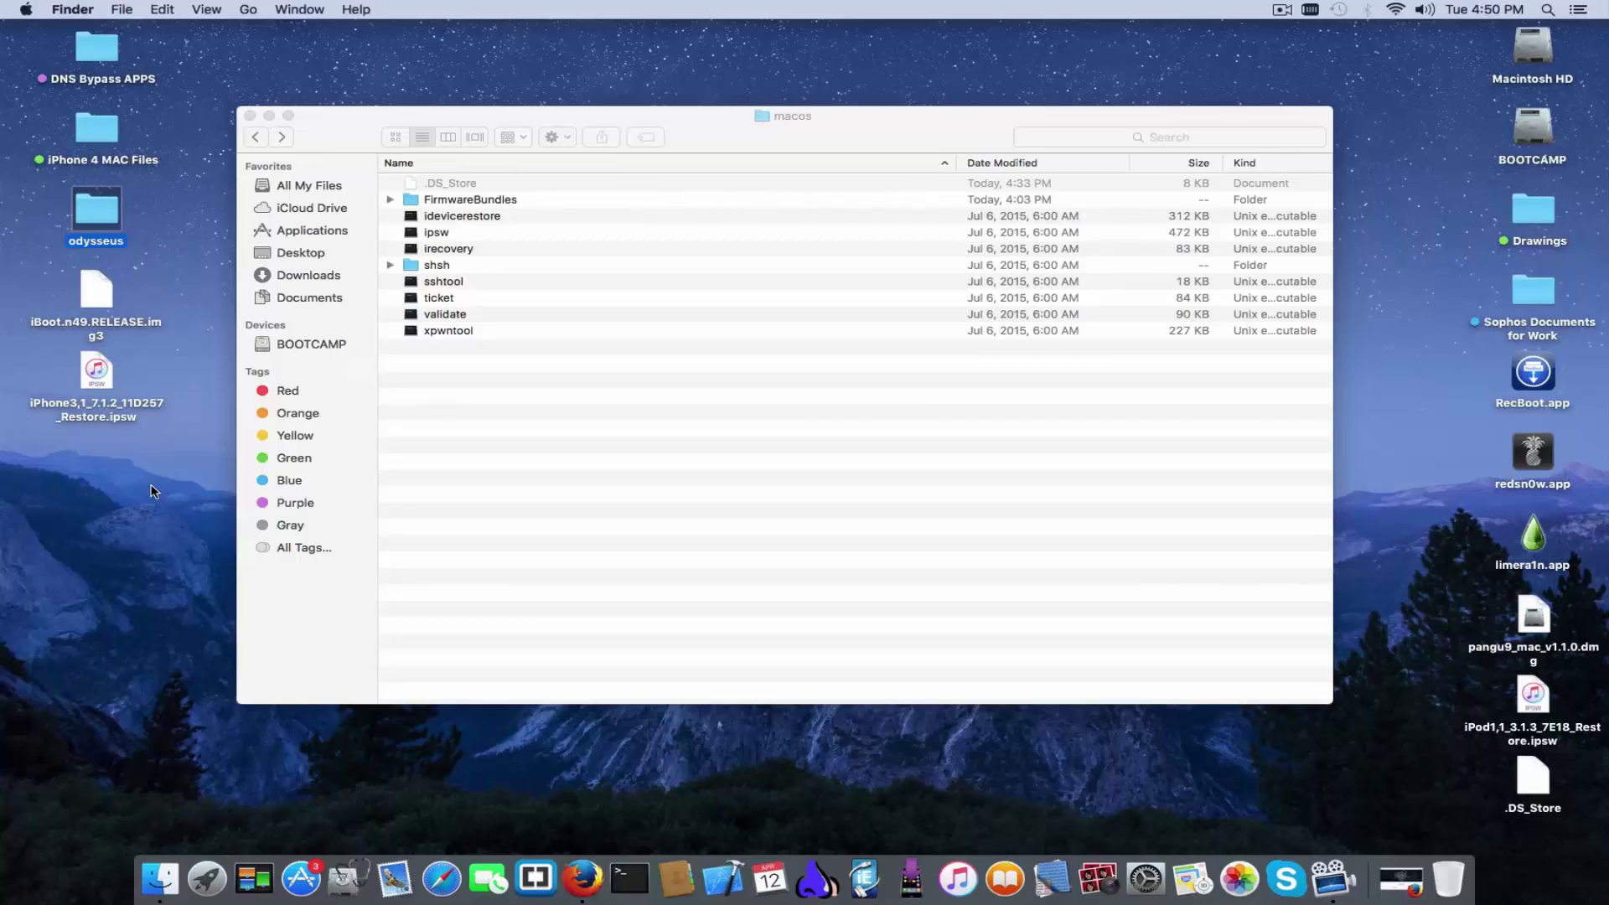
Drag the 1.2 GB iPhone3,1_7.1.2_11D257_Restore.ipsw from the desktop into the macos window
left_click(126, 457)
key("period")
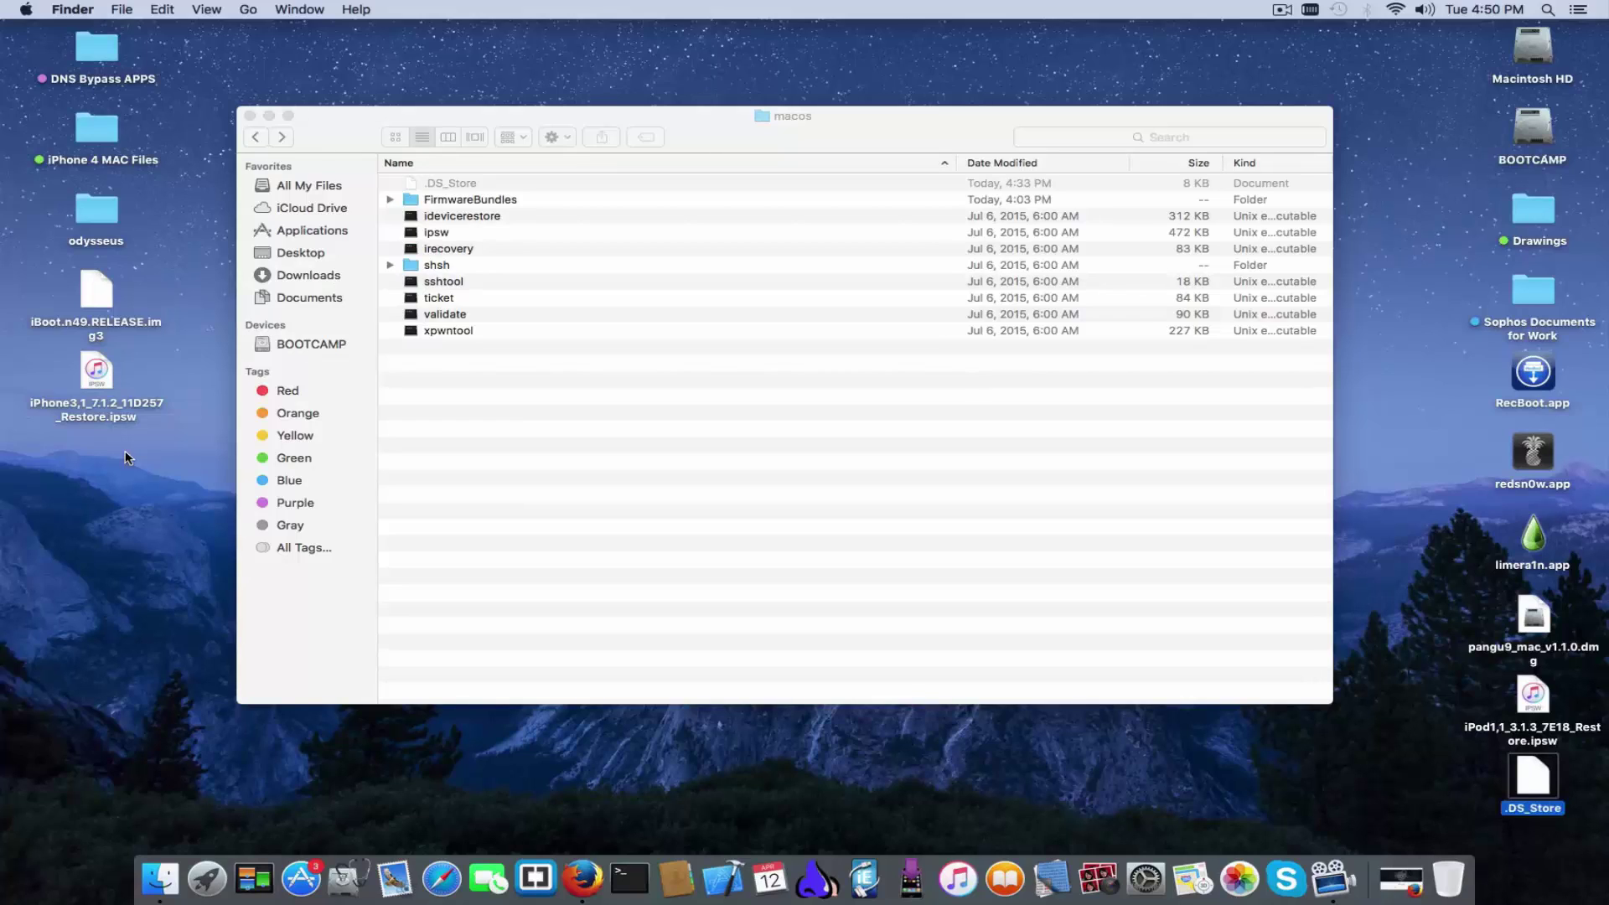
left_click(94, 415)
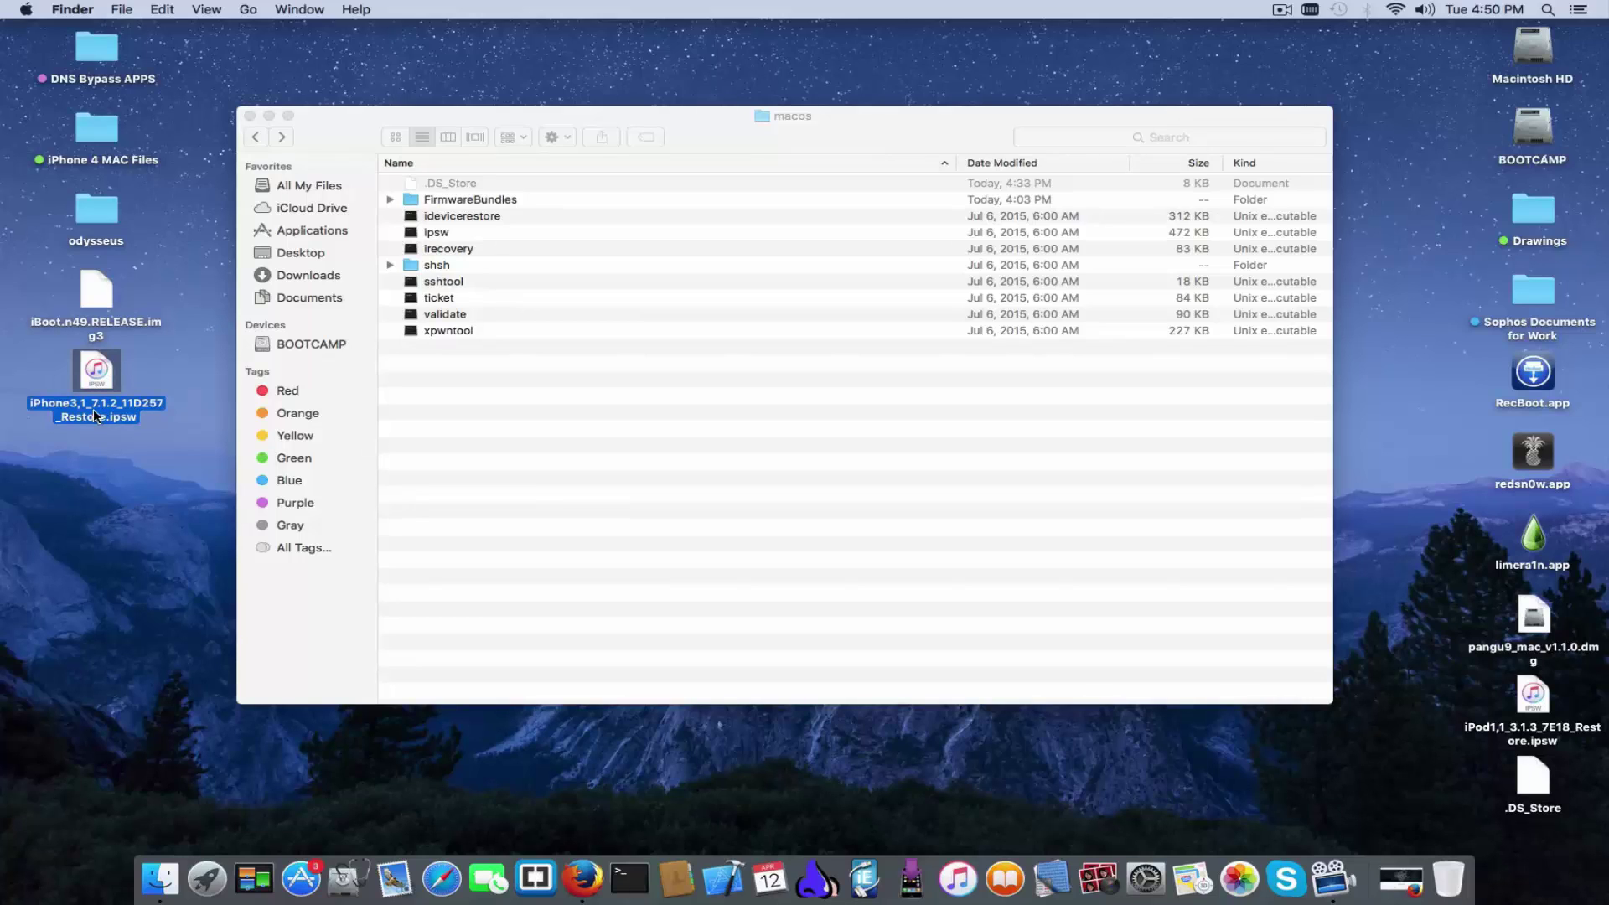
left_click_drag(97, 417, 526, 462)
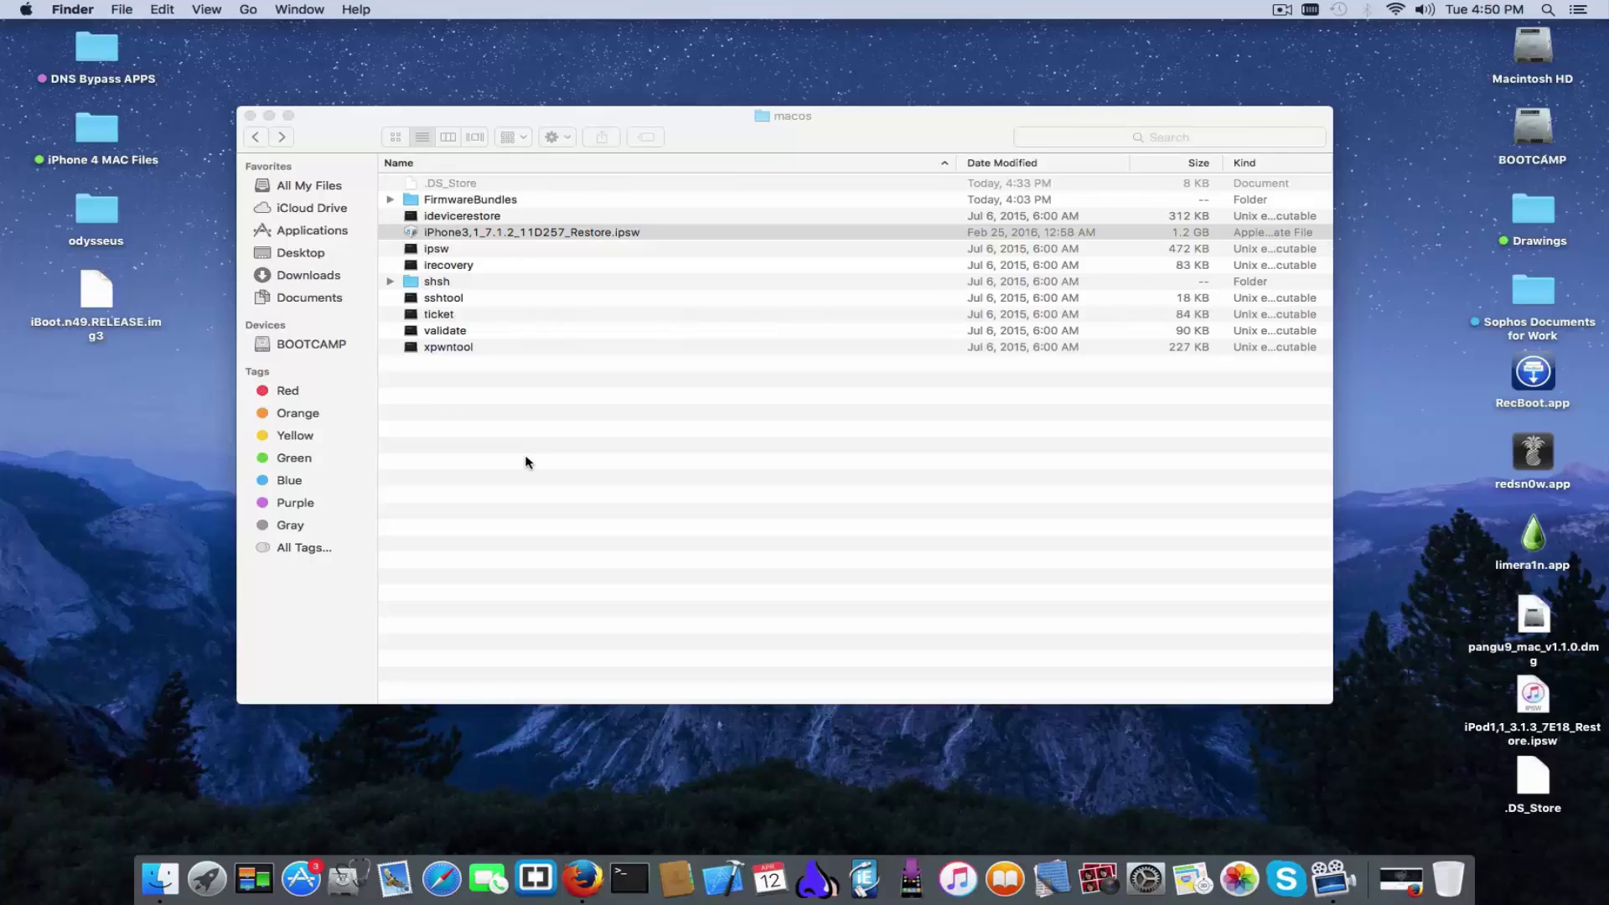
left_click(563, 471)
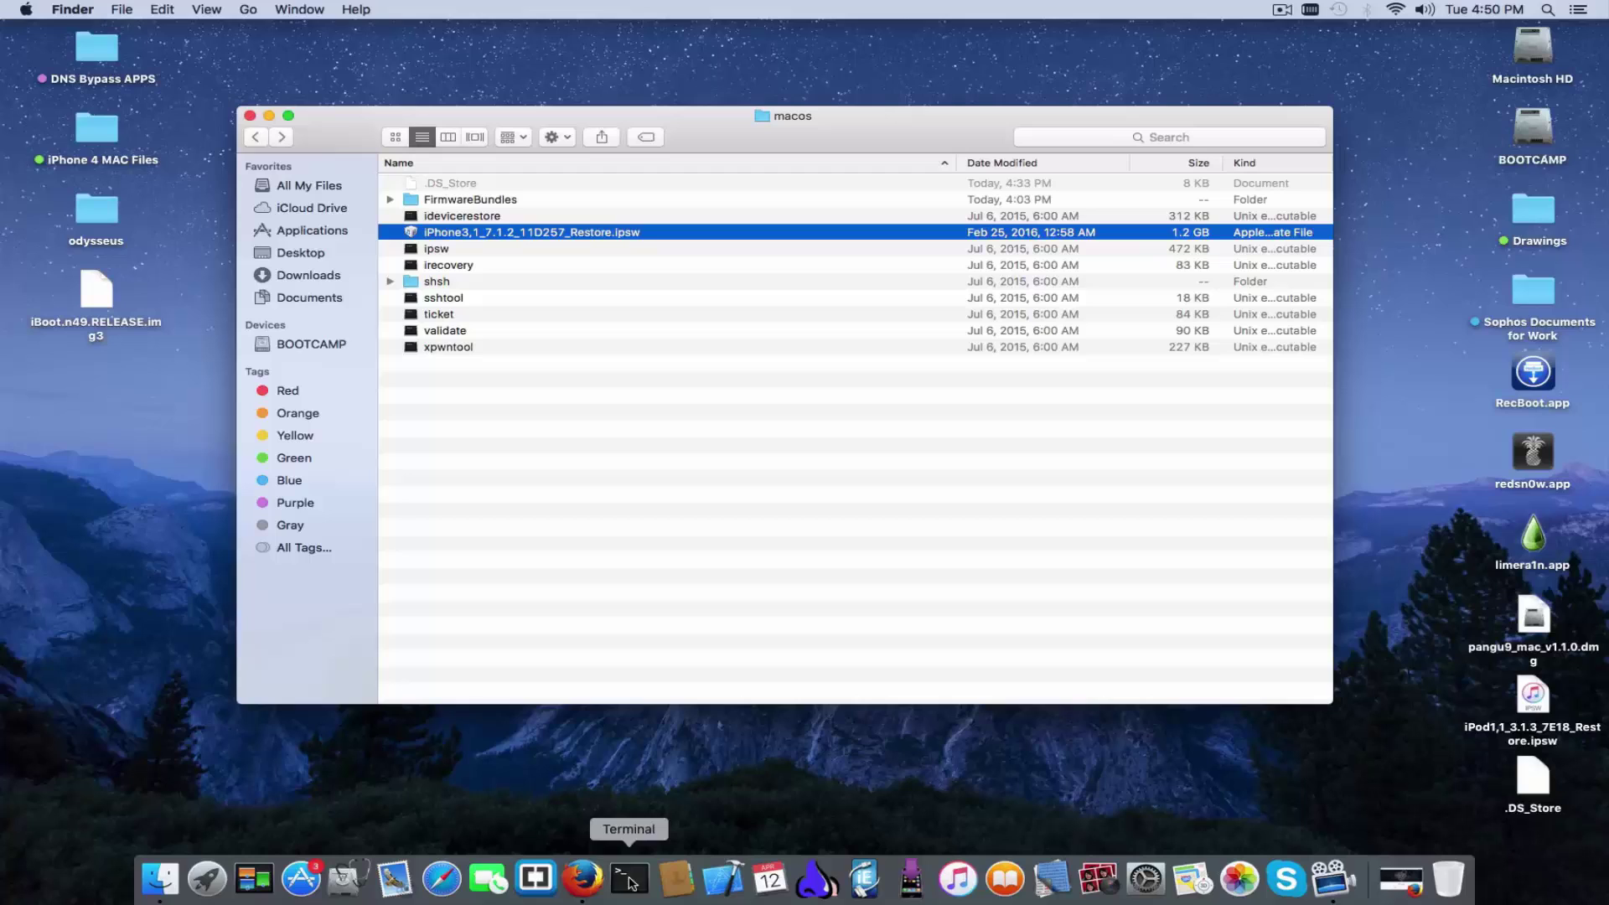
Launch Terminal via a Launchpad search for 'term' and resize it to 135x40 beside Finder
left_click(207, 879)
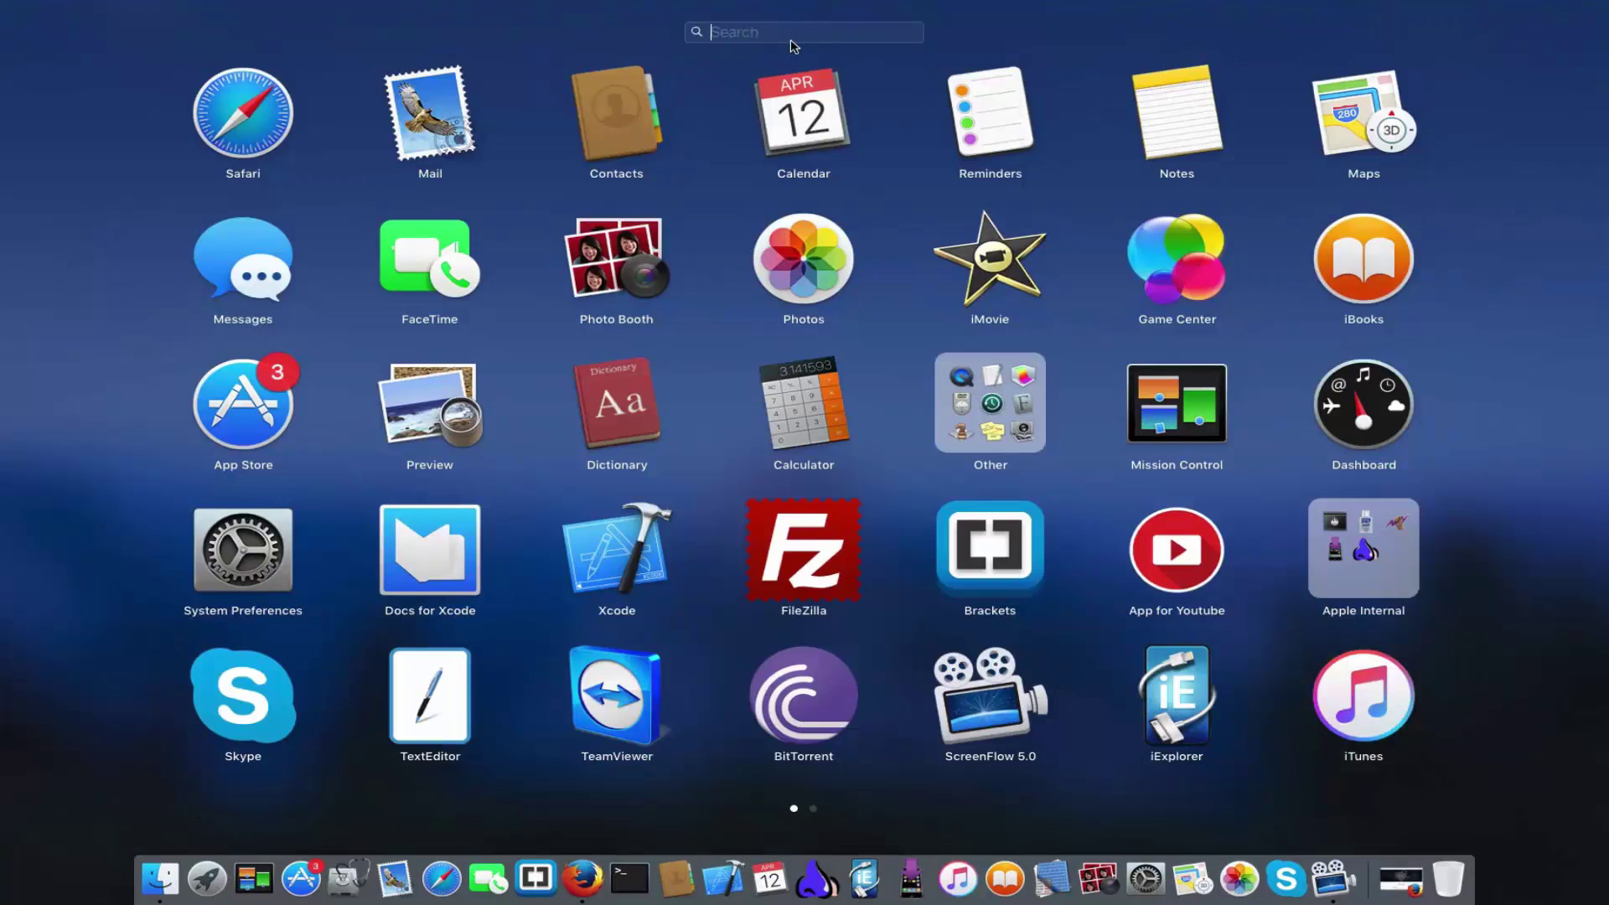
type("term")
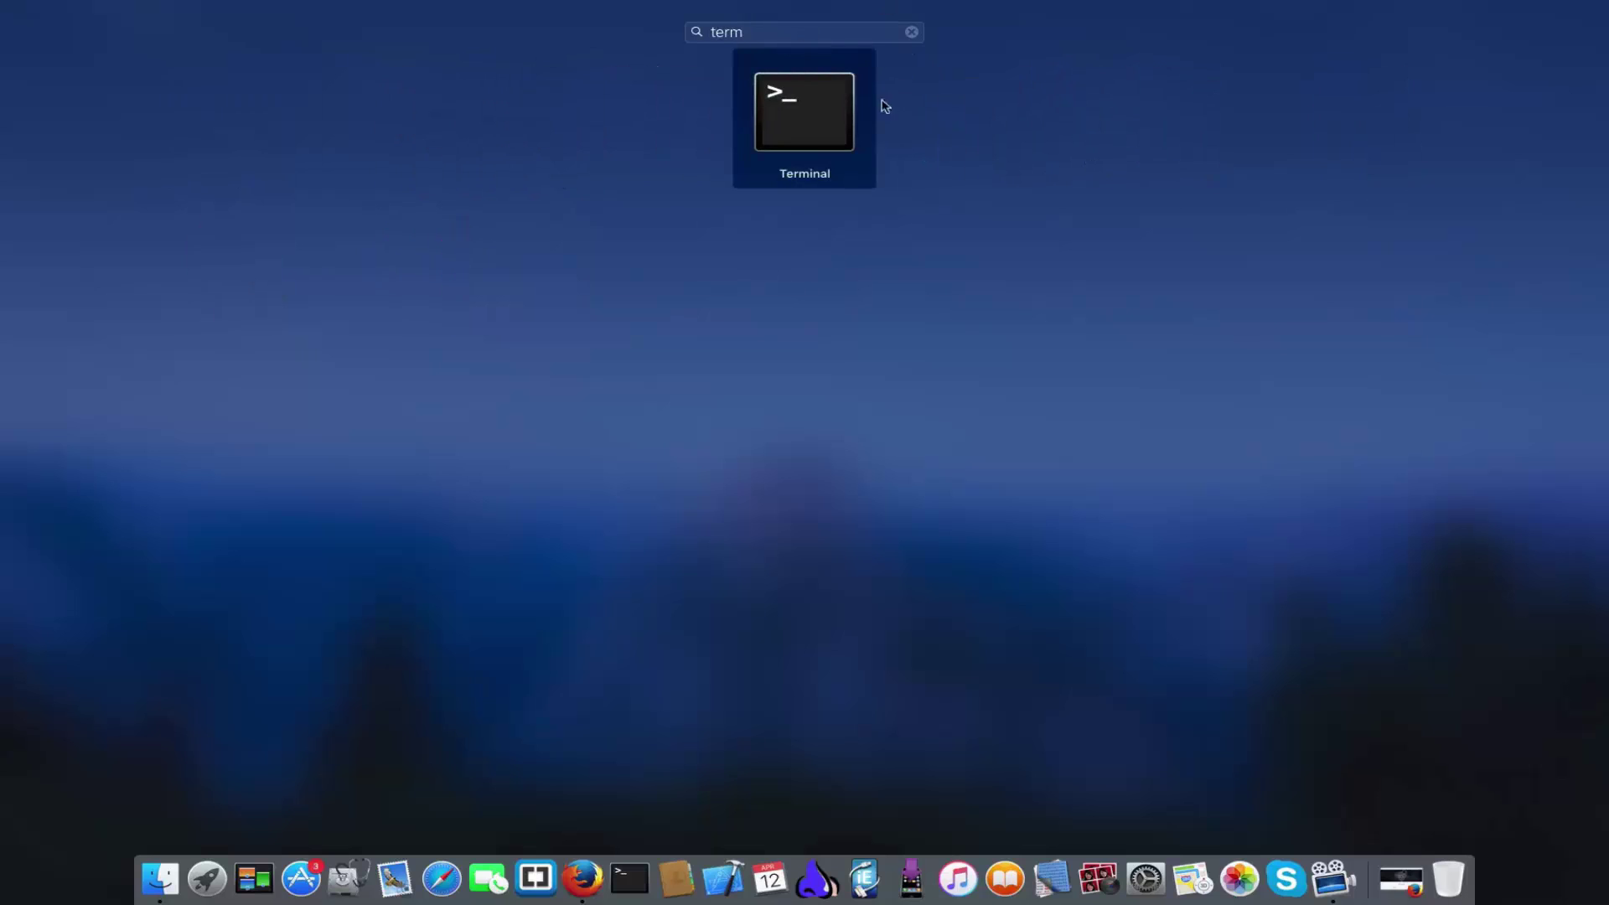
left_click(842, 103)
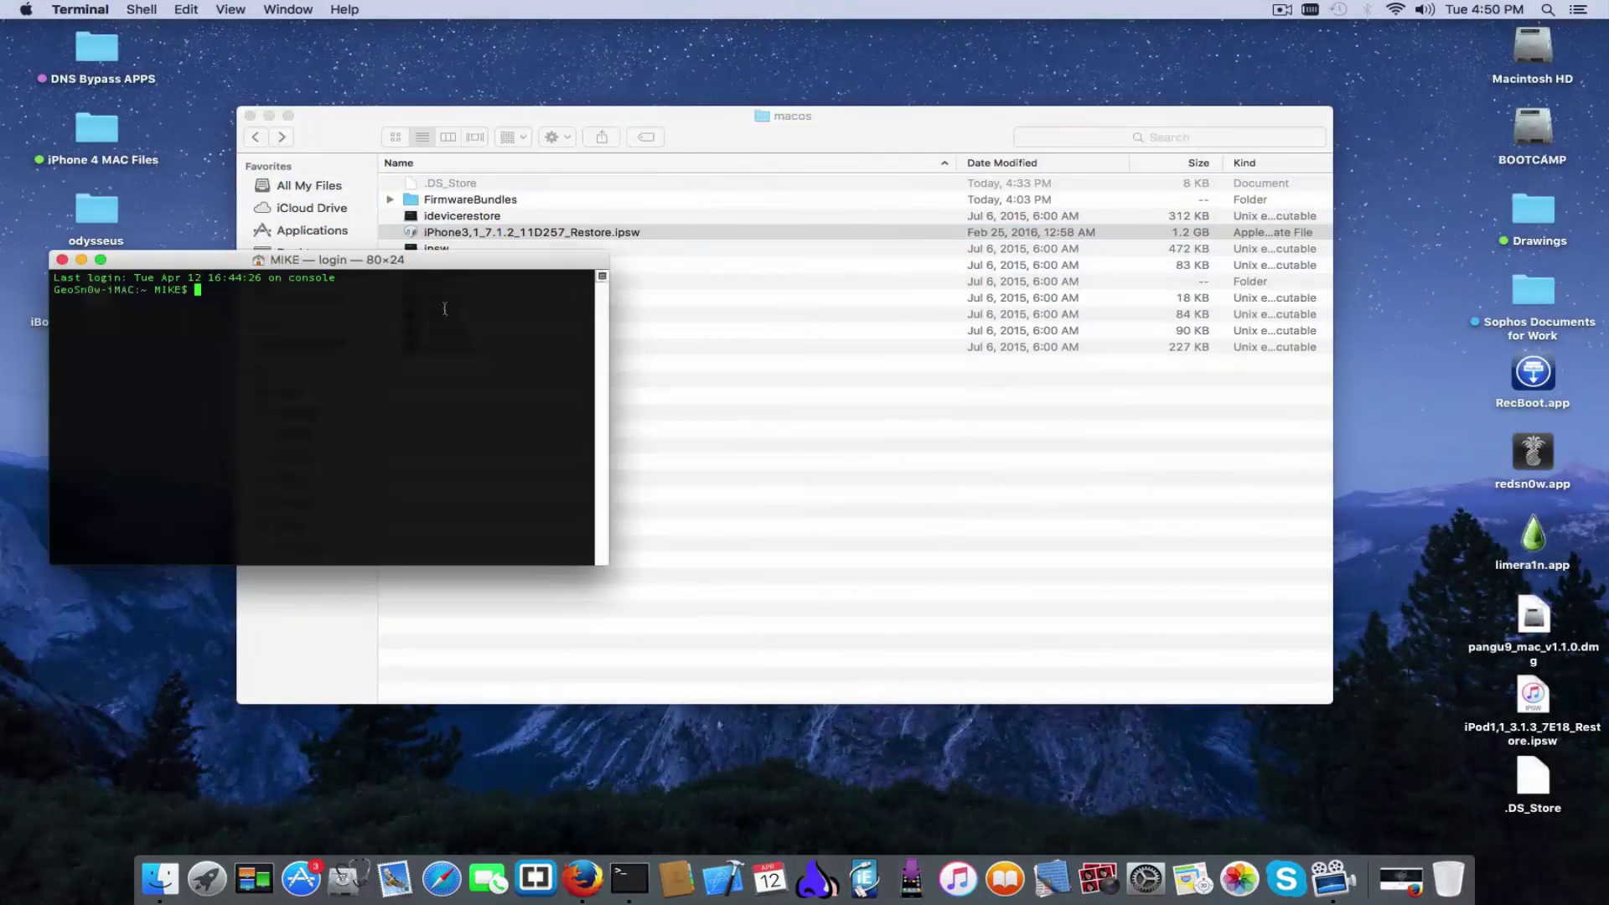
left_click_drag(350, 271, 342, 255)
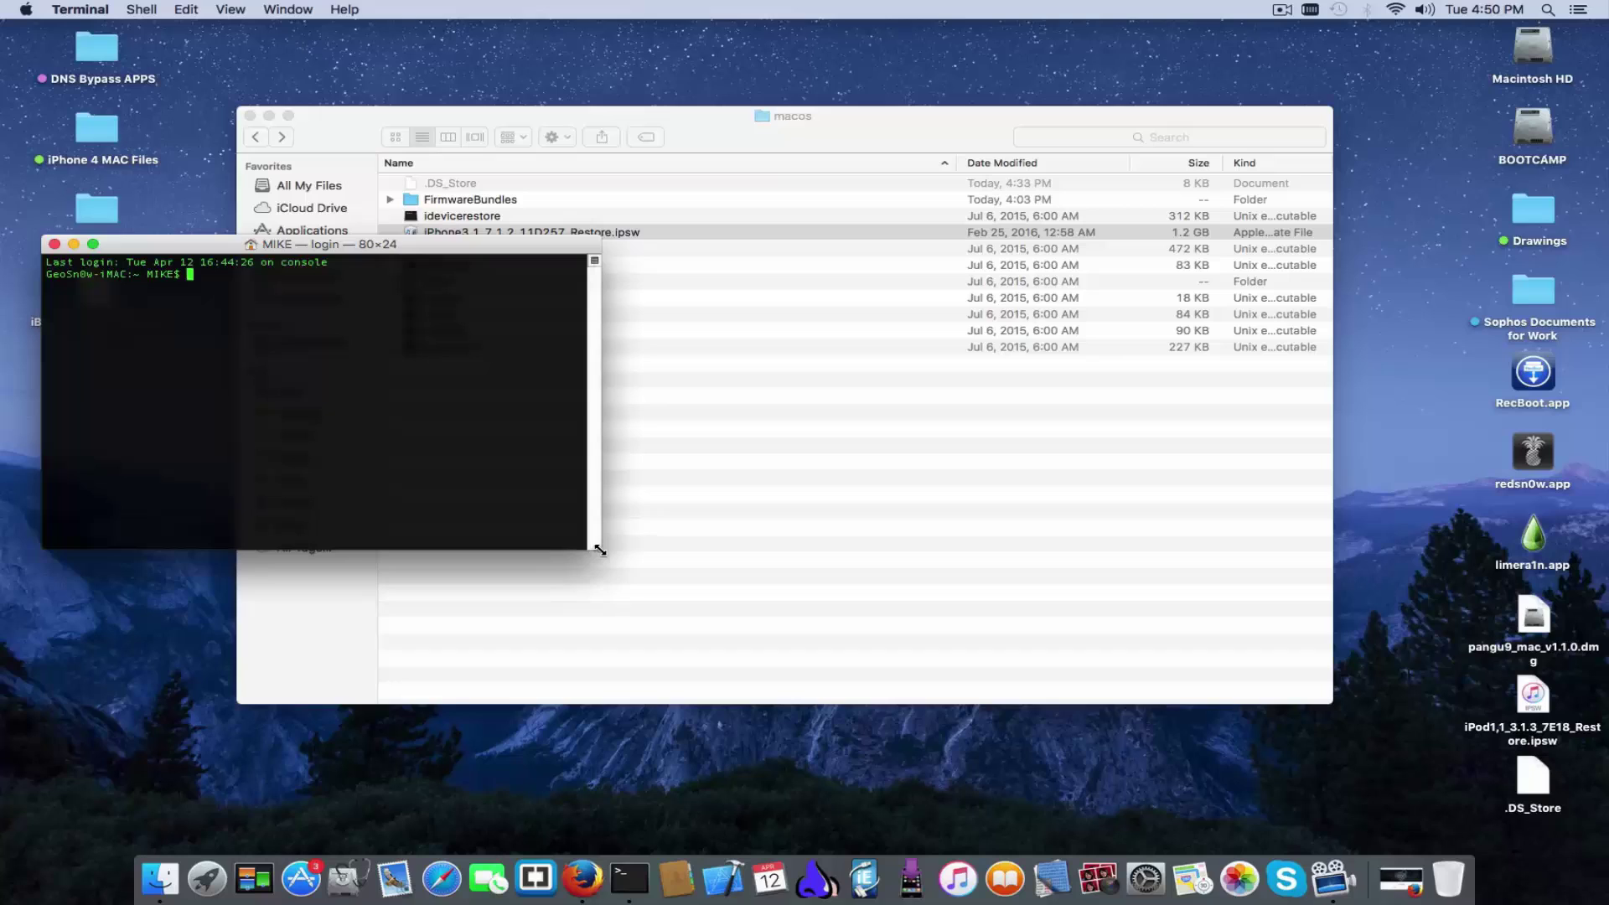
left_click_drag(625, 559, 970, 791)
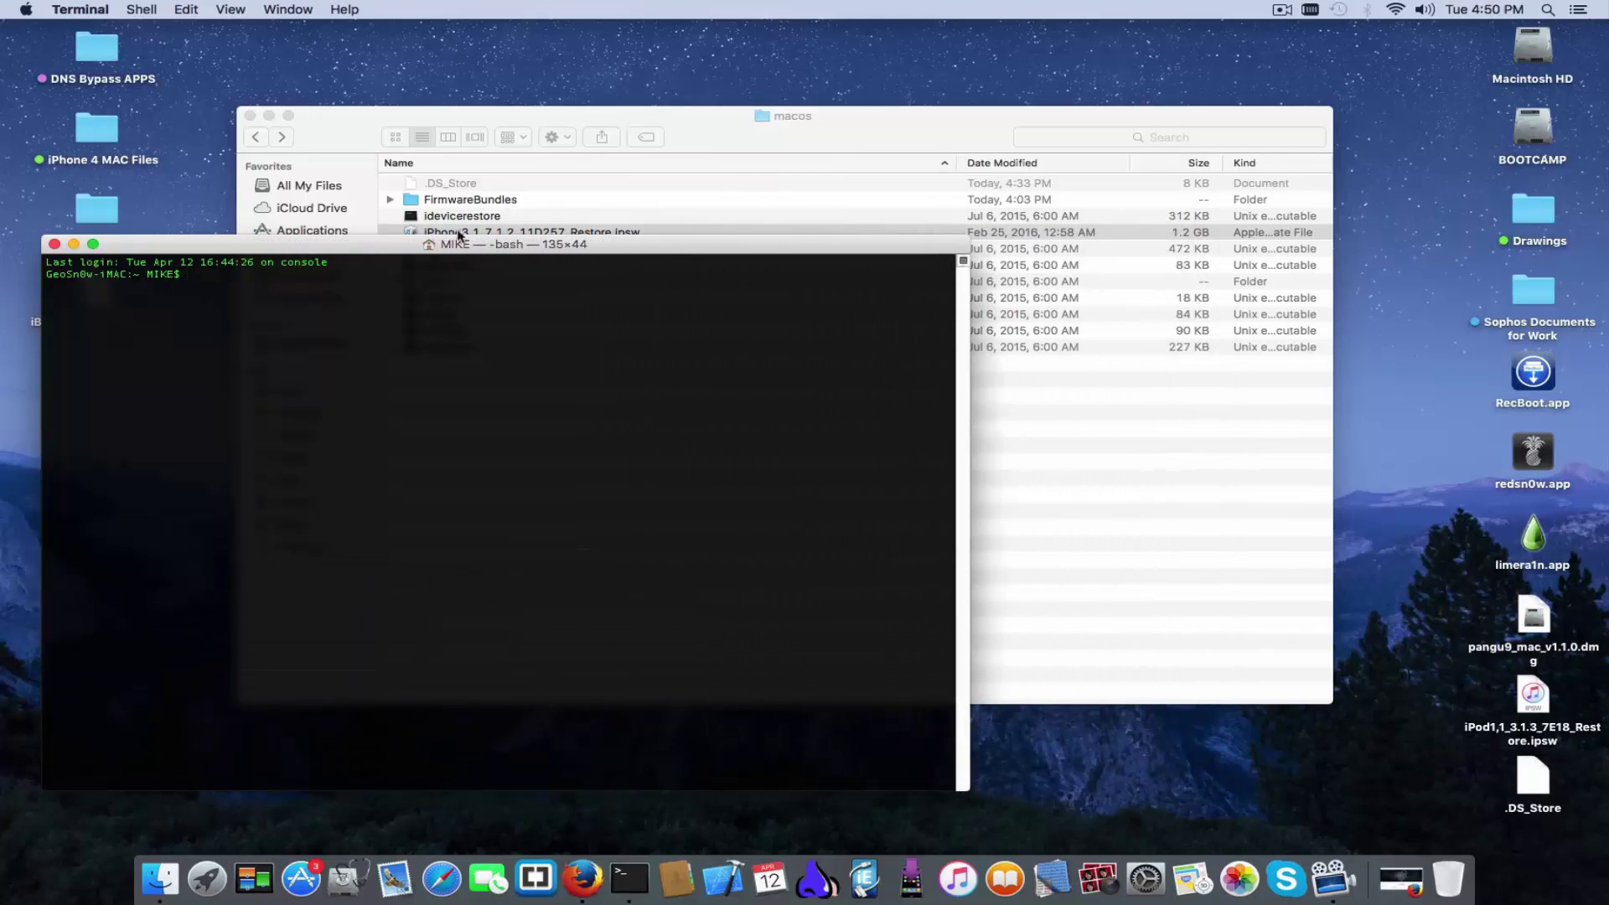
left_click_drag(461, 242, 451, 296)
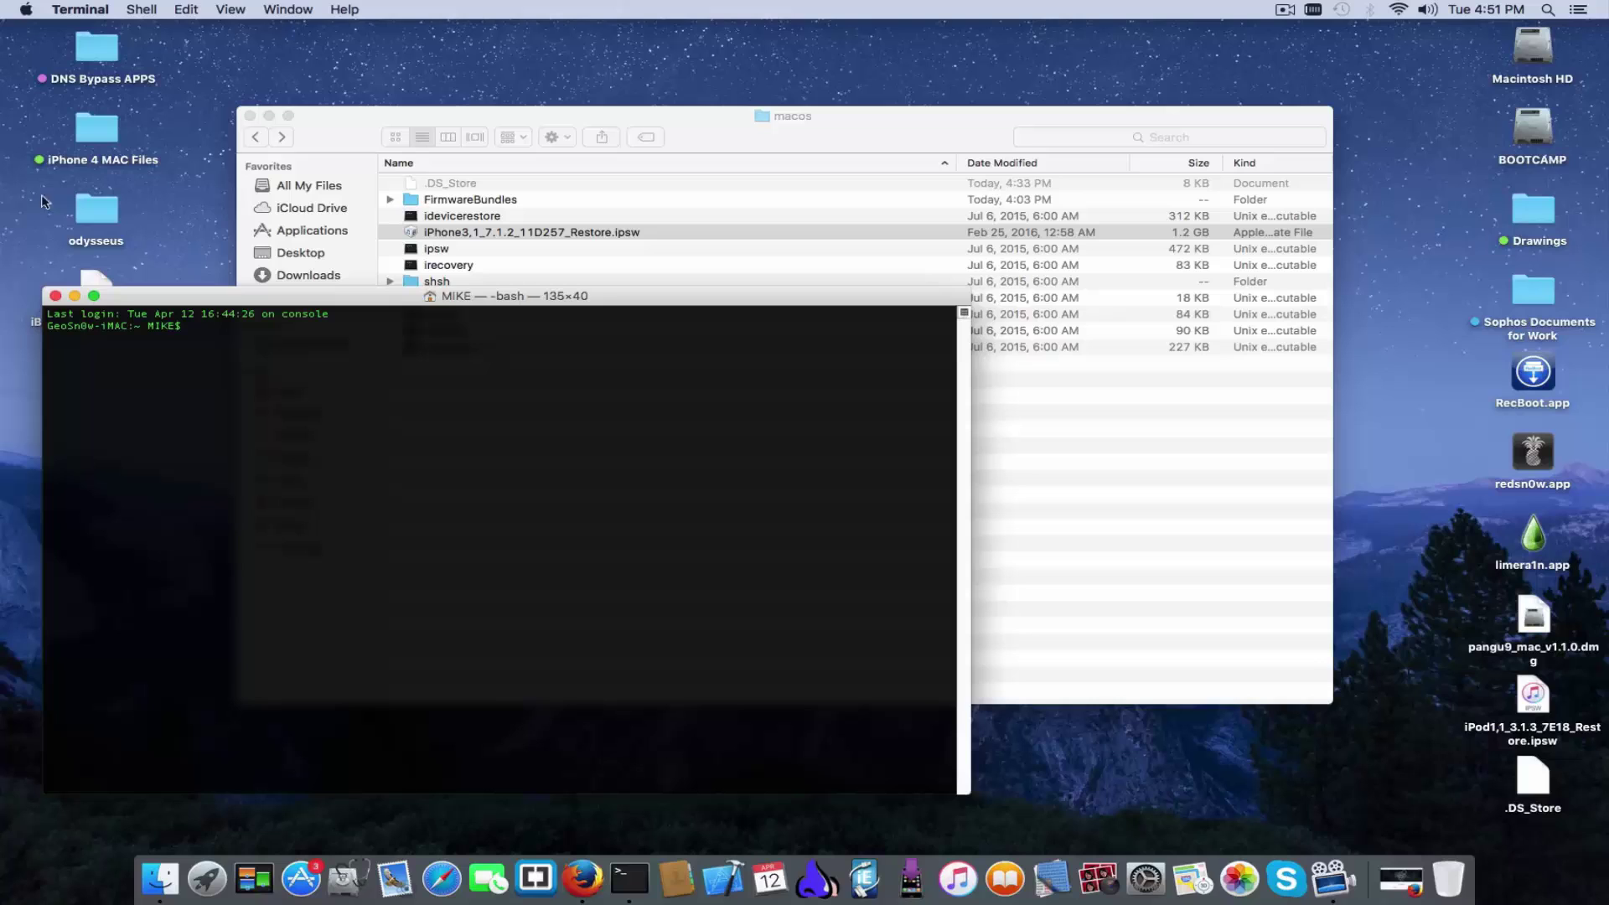
Download Odysseus v0.999 for Mac and Linux from dayt0n.com, then close the Firefox window
left_click(583, 878)
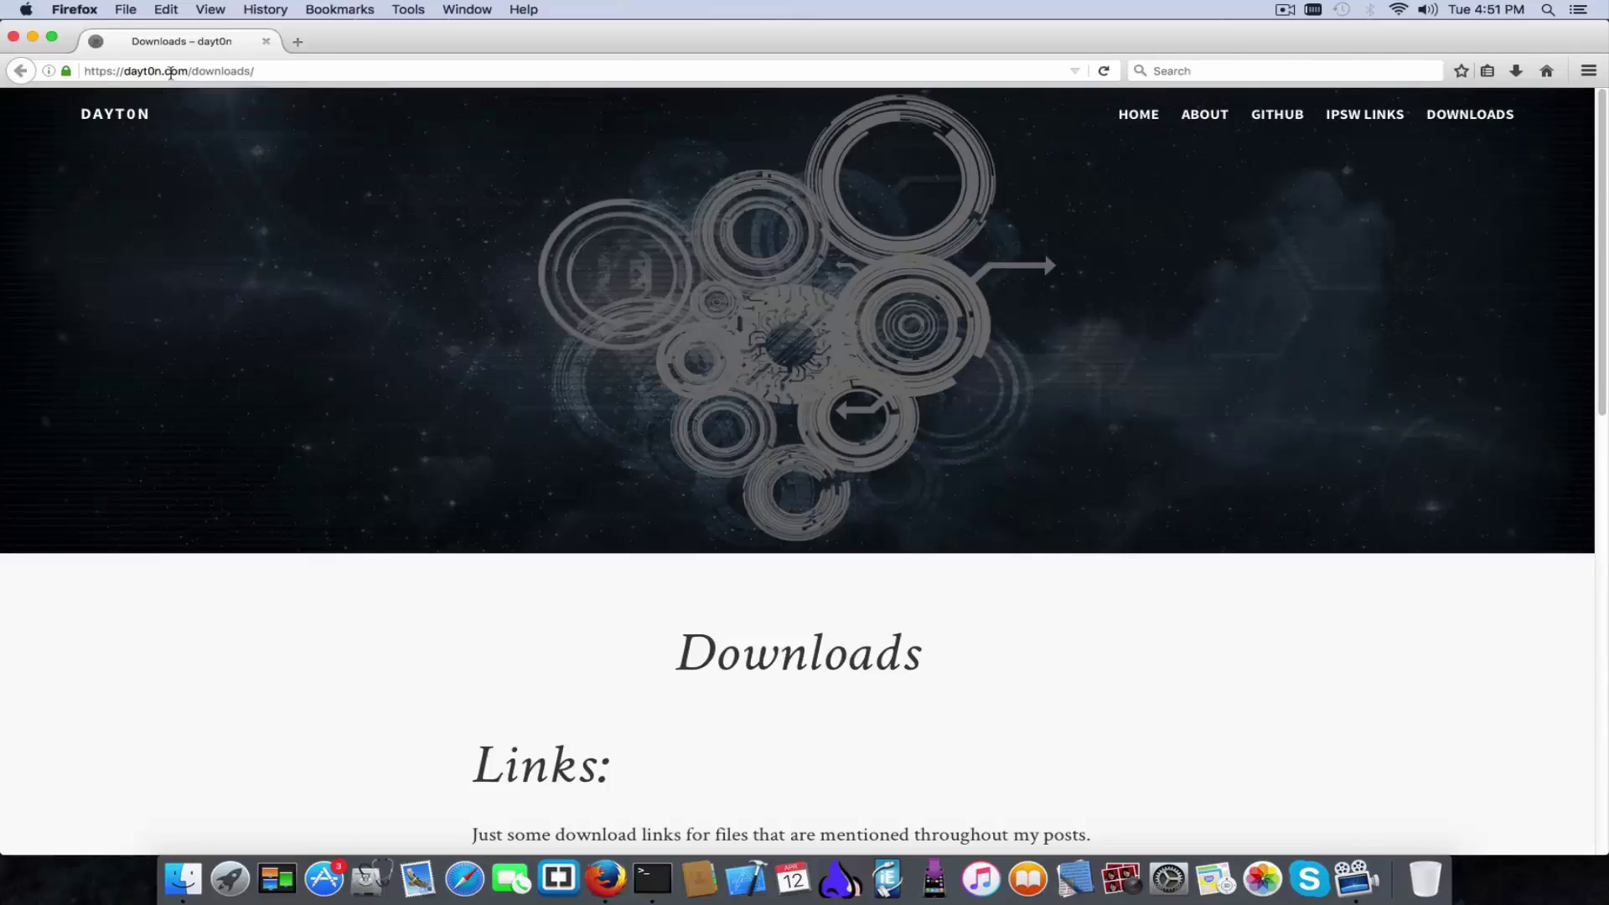
scroll(682, 424, "down", 5)
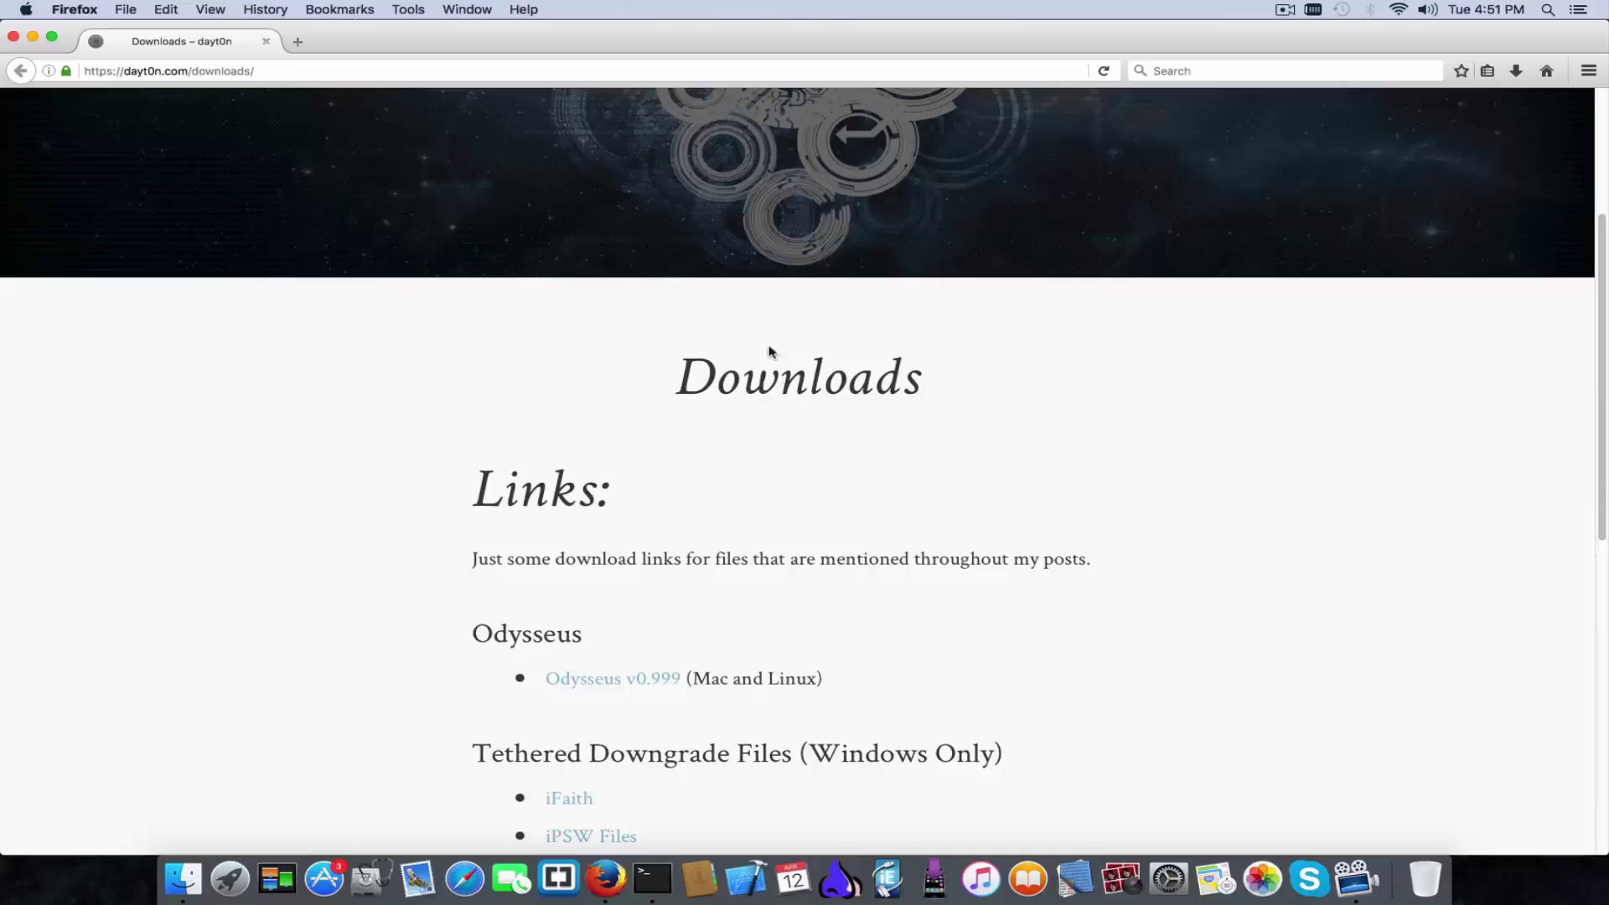
left_click(612, 680)
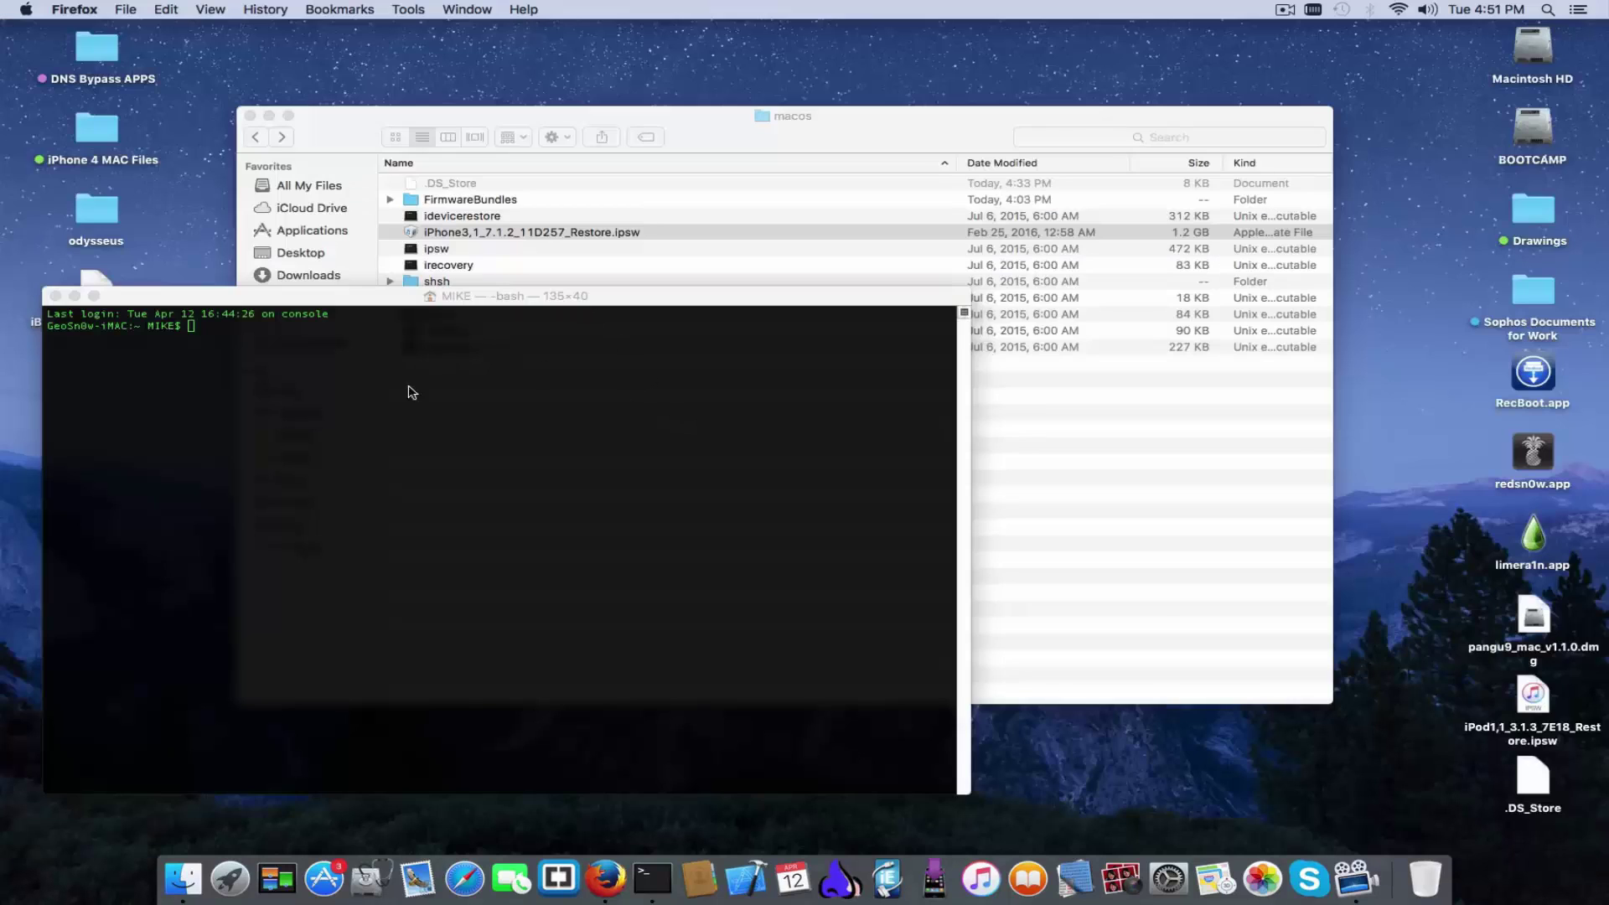
left_click(406, 432)
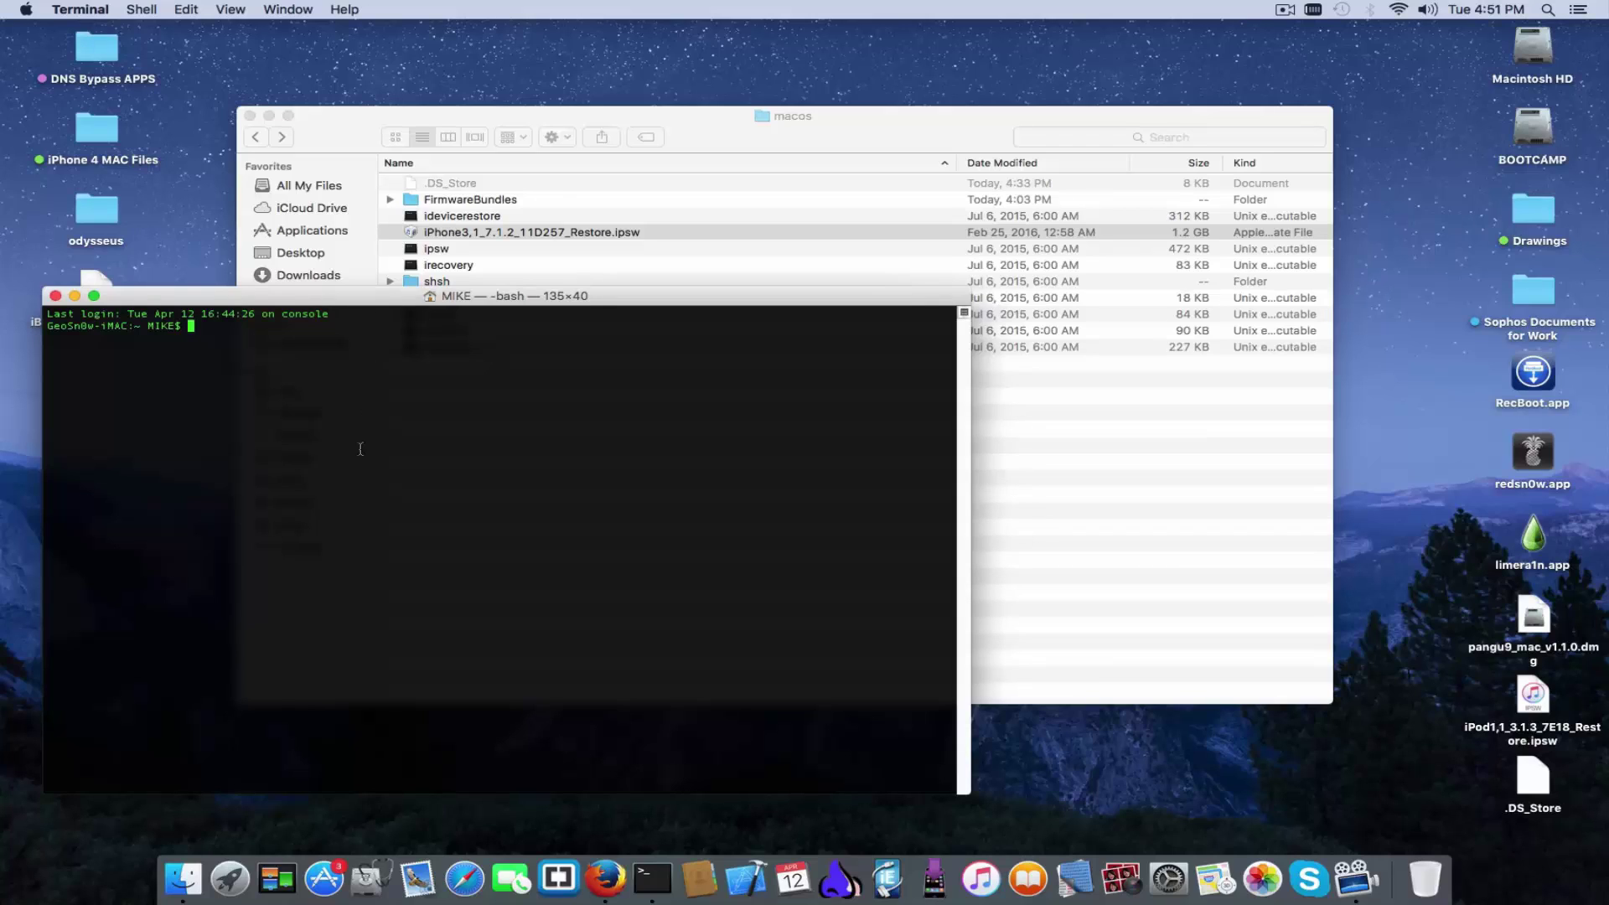
cd into Desktop/odysseus, then macos, and type ./ipsw at the prompt
type("cd Desktop/odysseus")
key("Return")
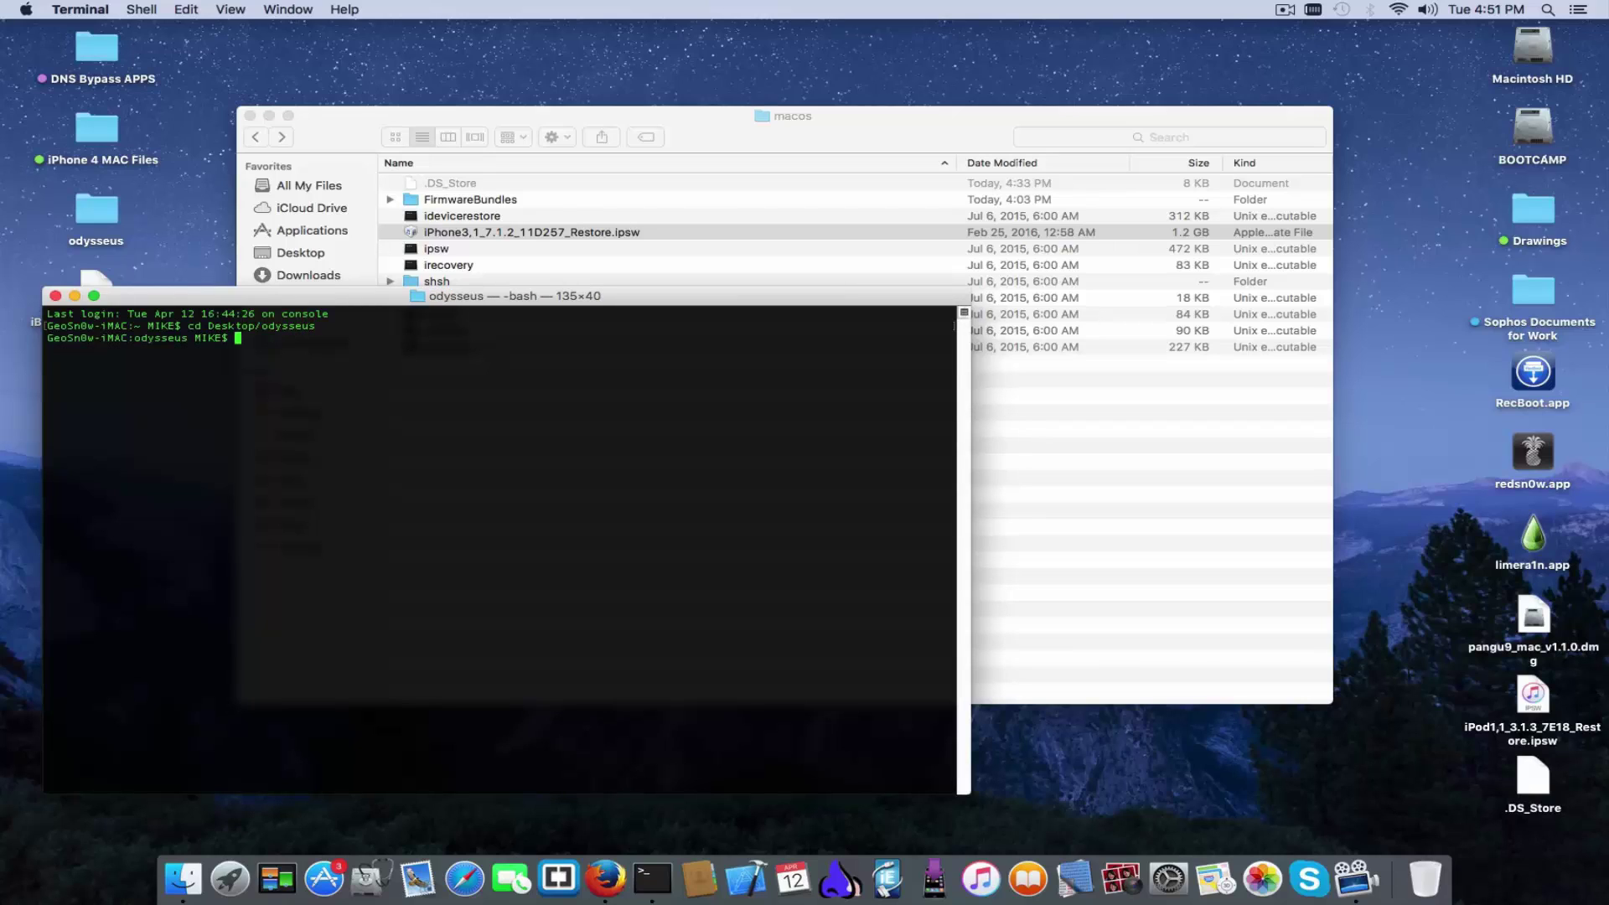
type("cd macos")
key("Return")
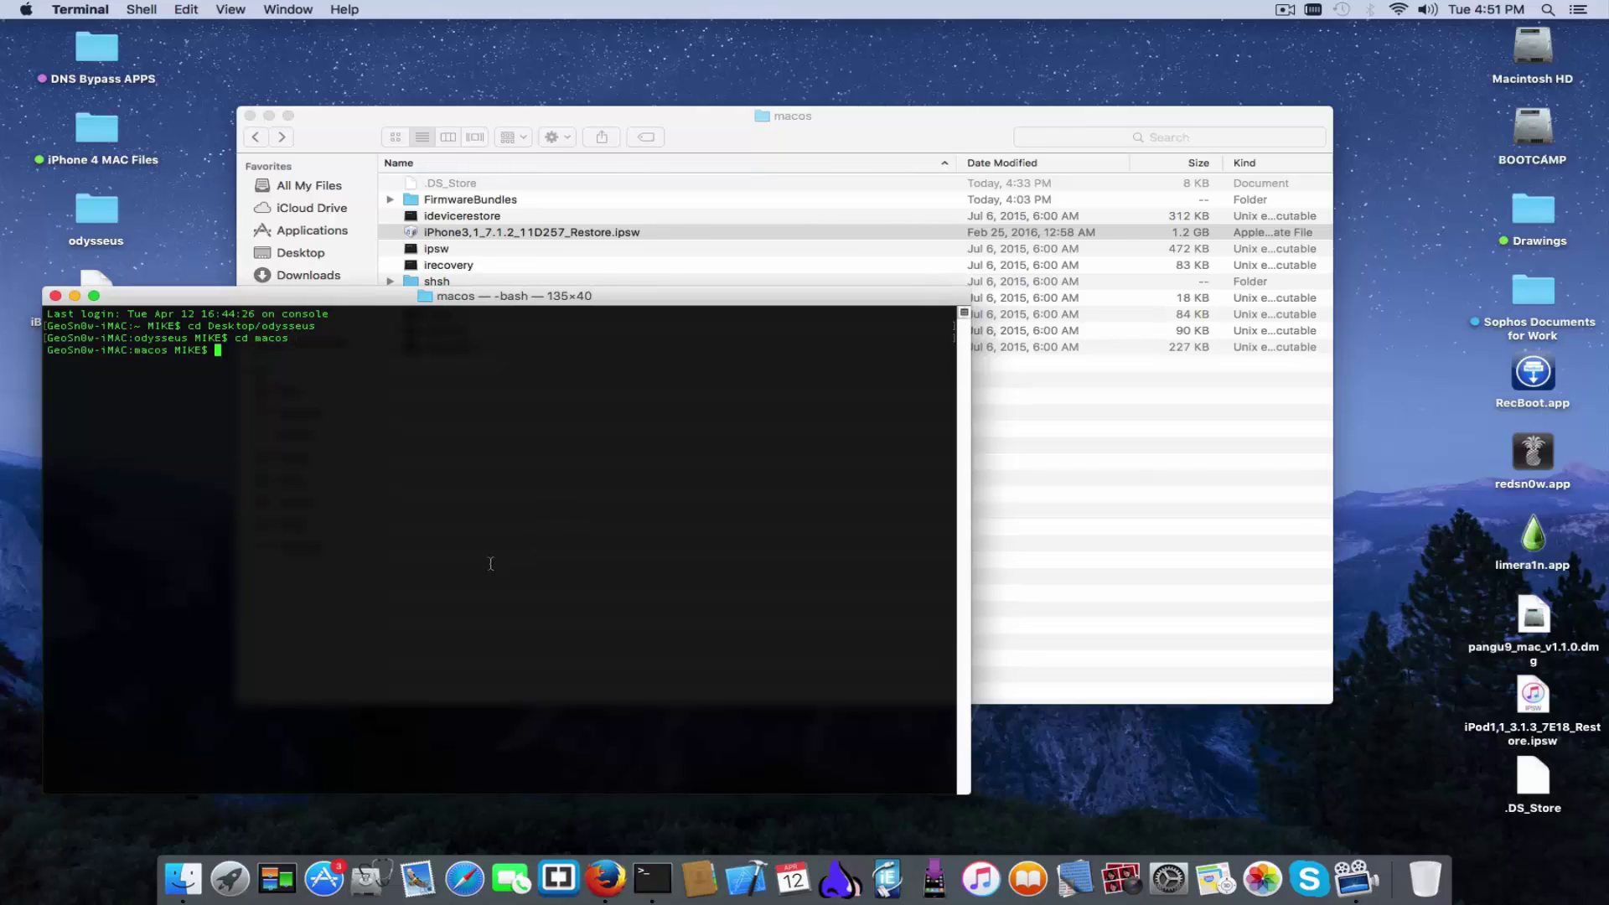
type("./ipsw")
Copy the iPhone3,1_7.1.2_11D257_Restore.ipsw name from Finder, paste it after ./ipsw, and add cfw_7.1.2.ipsw
right_click(466, 234)
key("Down")
key("Down")
key("Down")
key("Down")
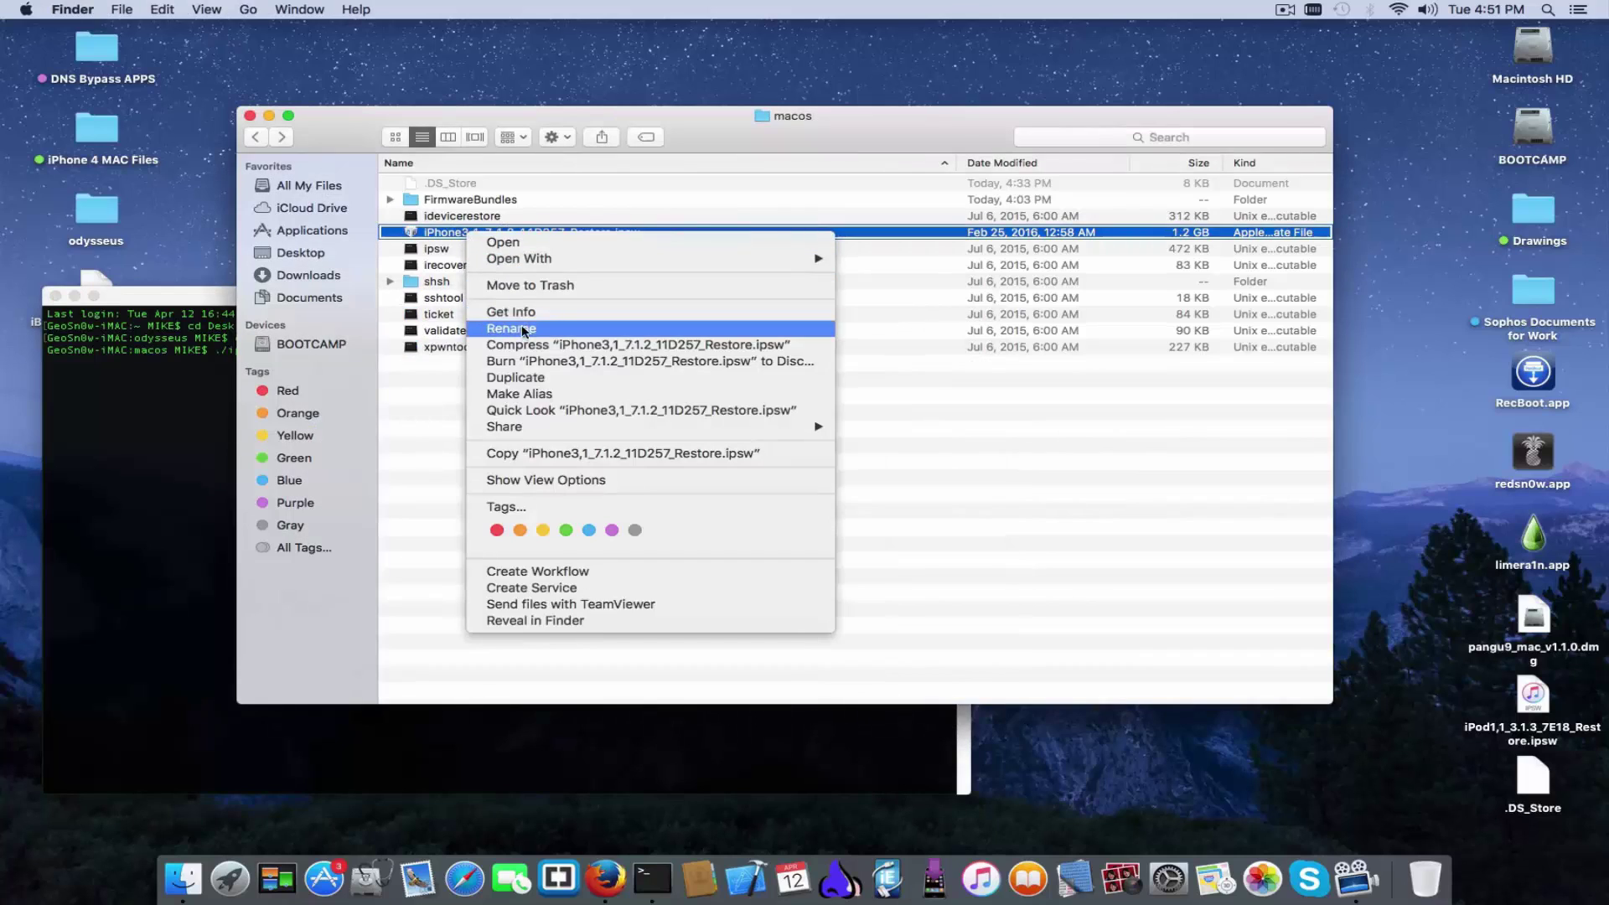
key("Return")
left_click(637, 235)
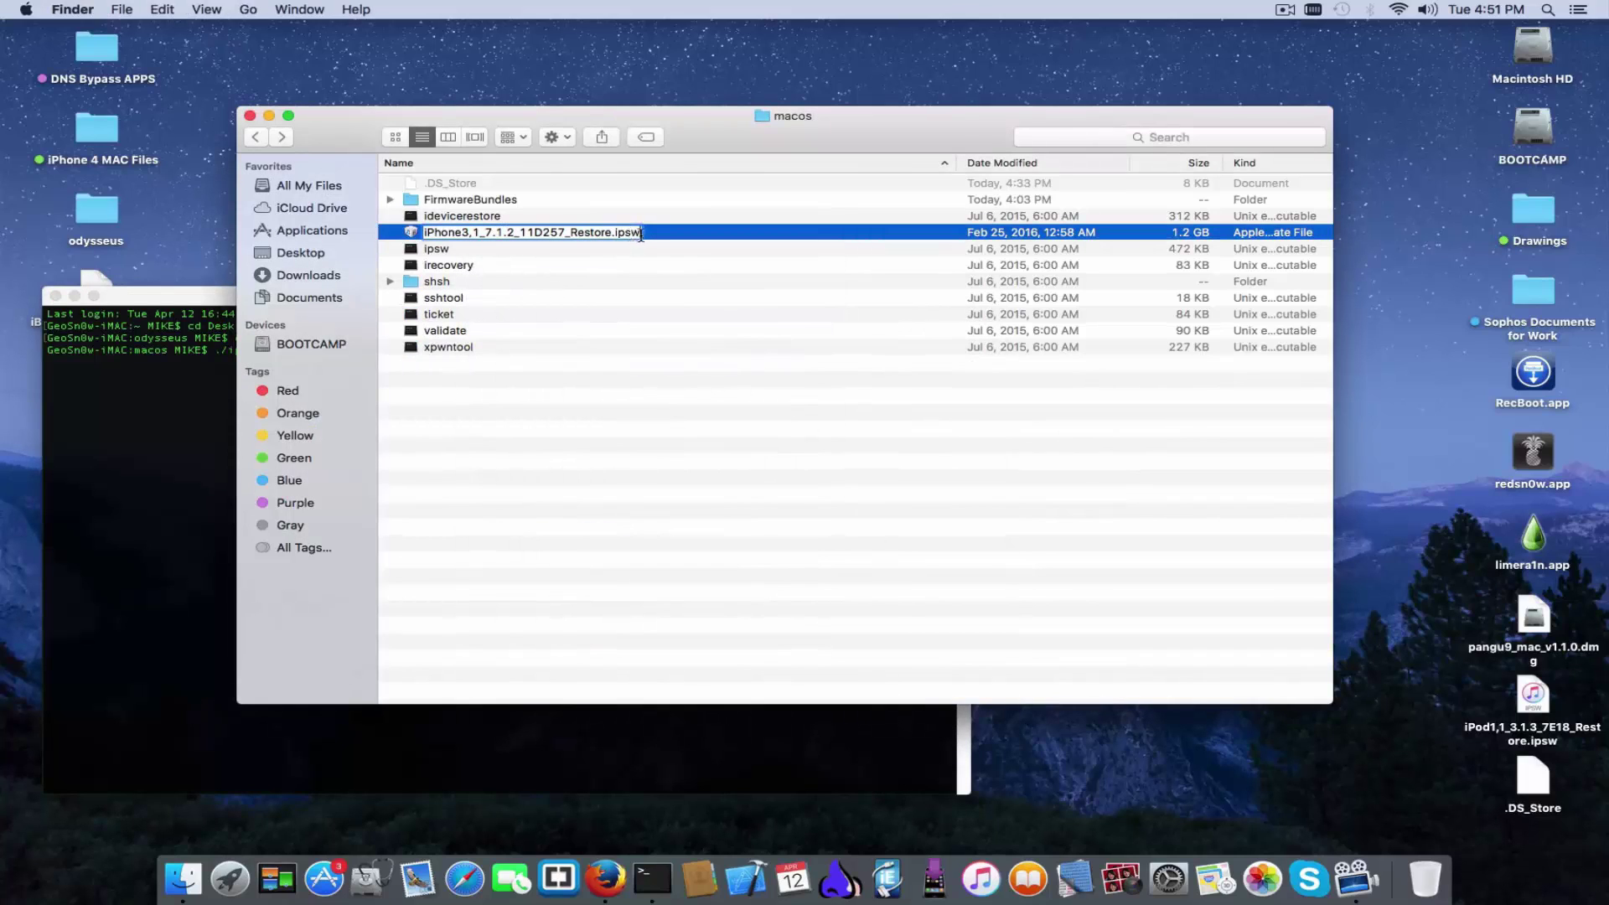
left_click_drag(641, 234, 419, 234)
key("super+c")
left_click(209, 398)
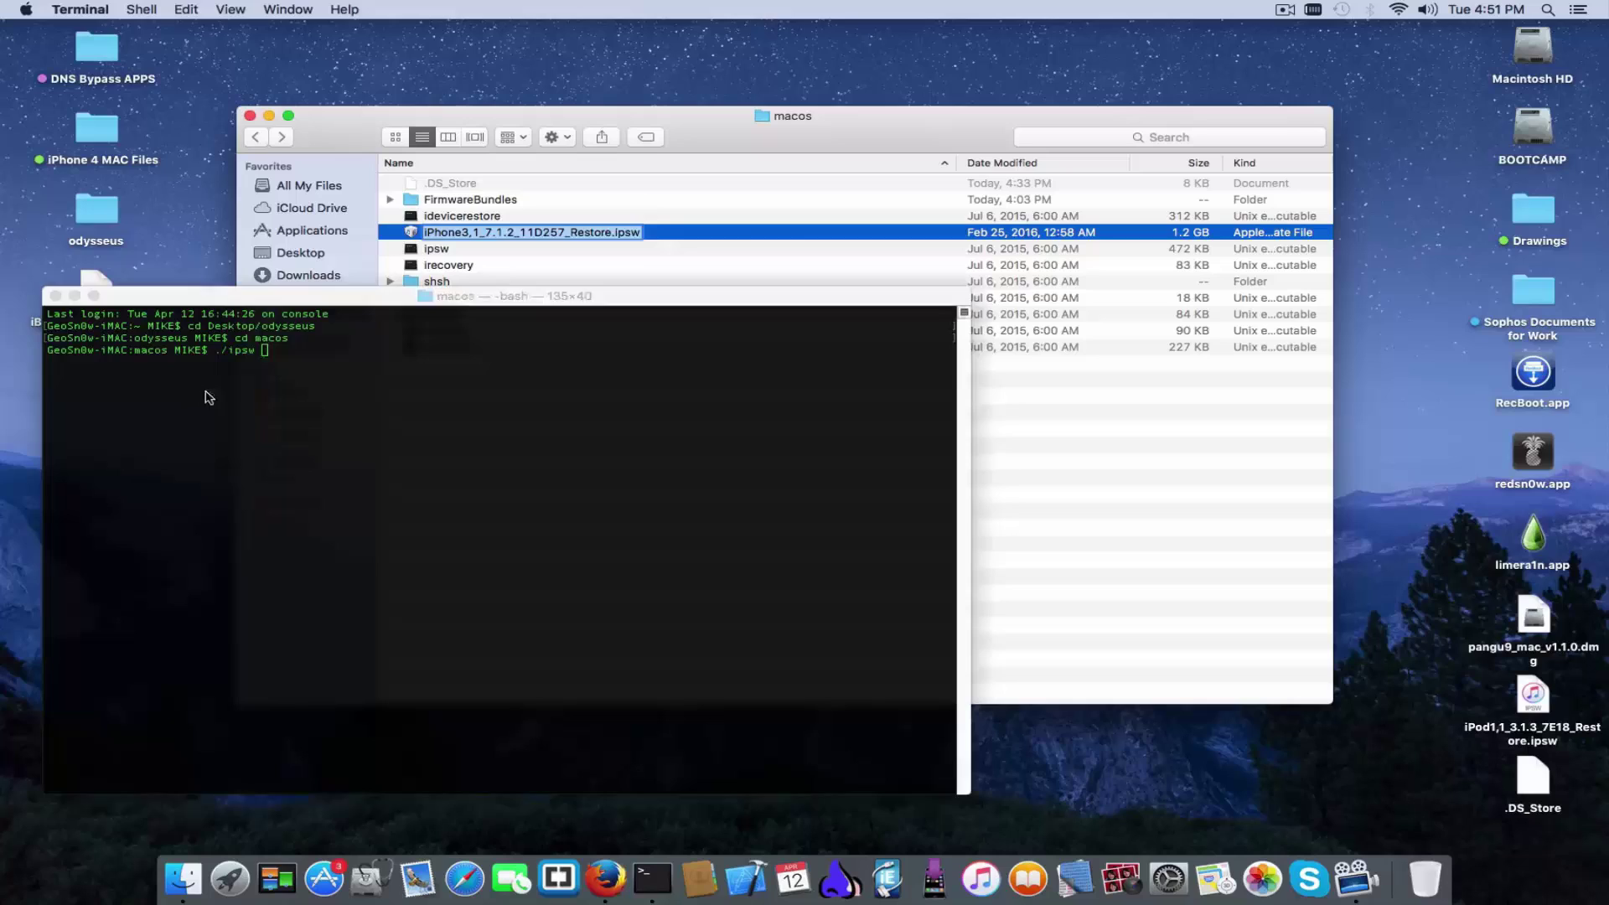
right_click(267, 375)
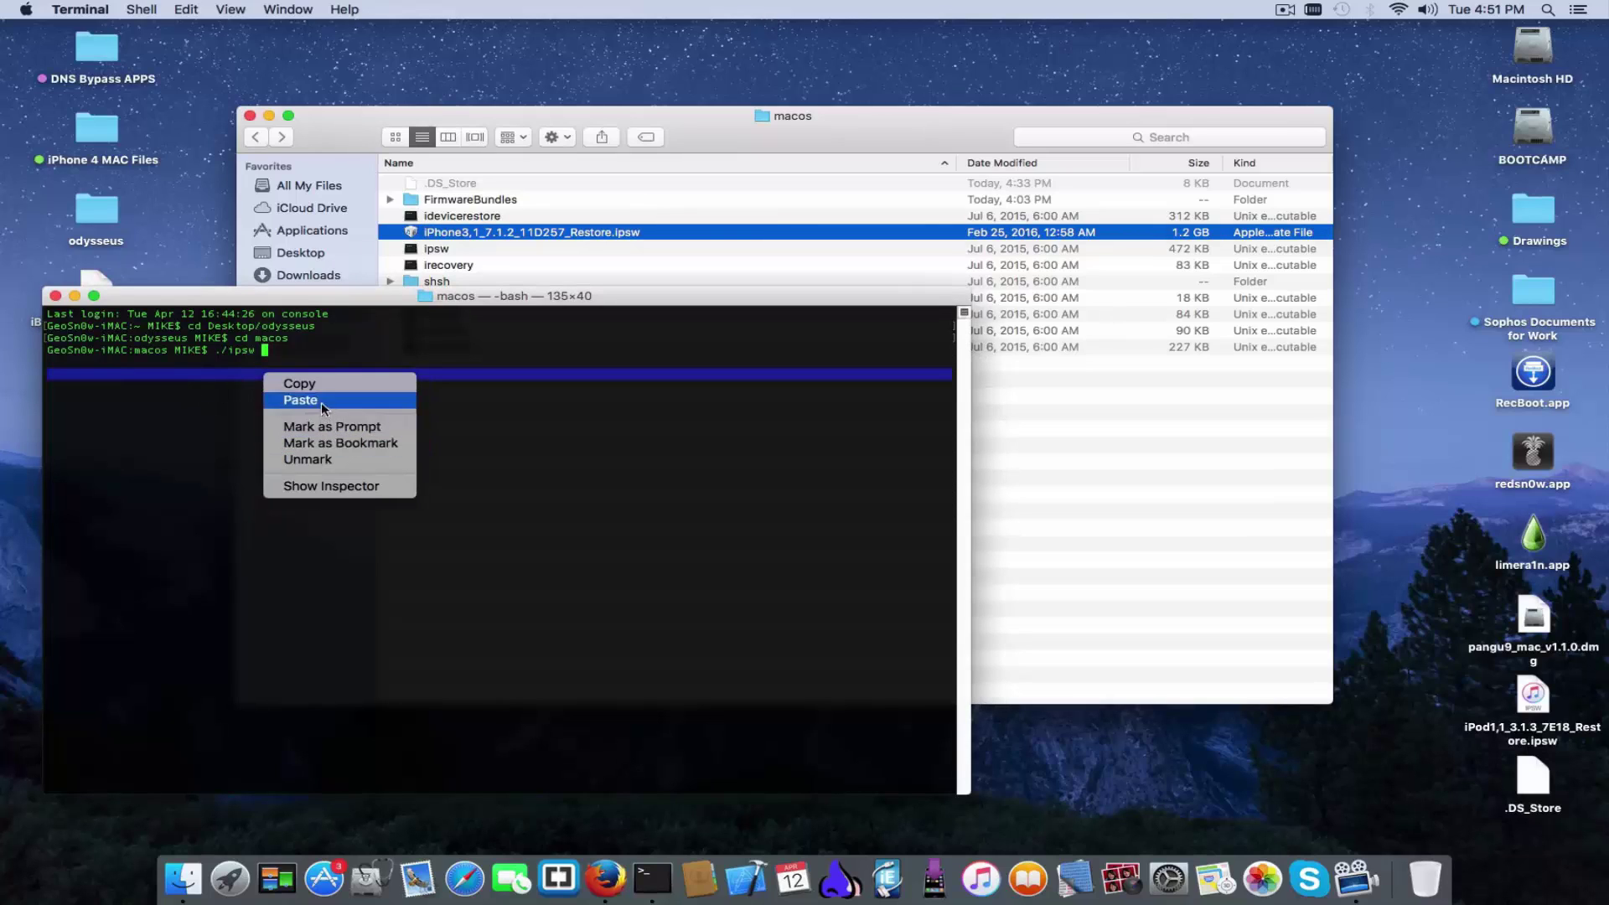
left_click(320, 404)
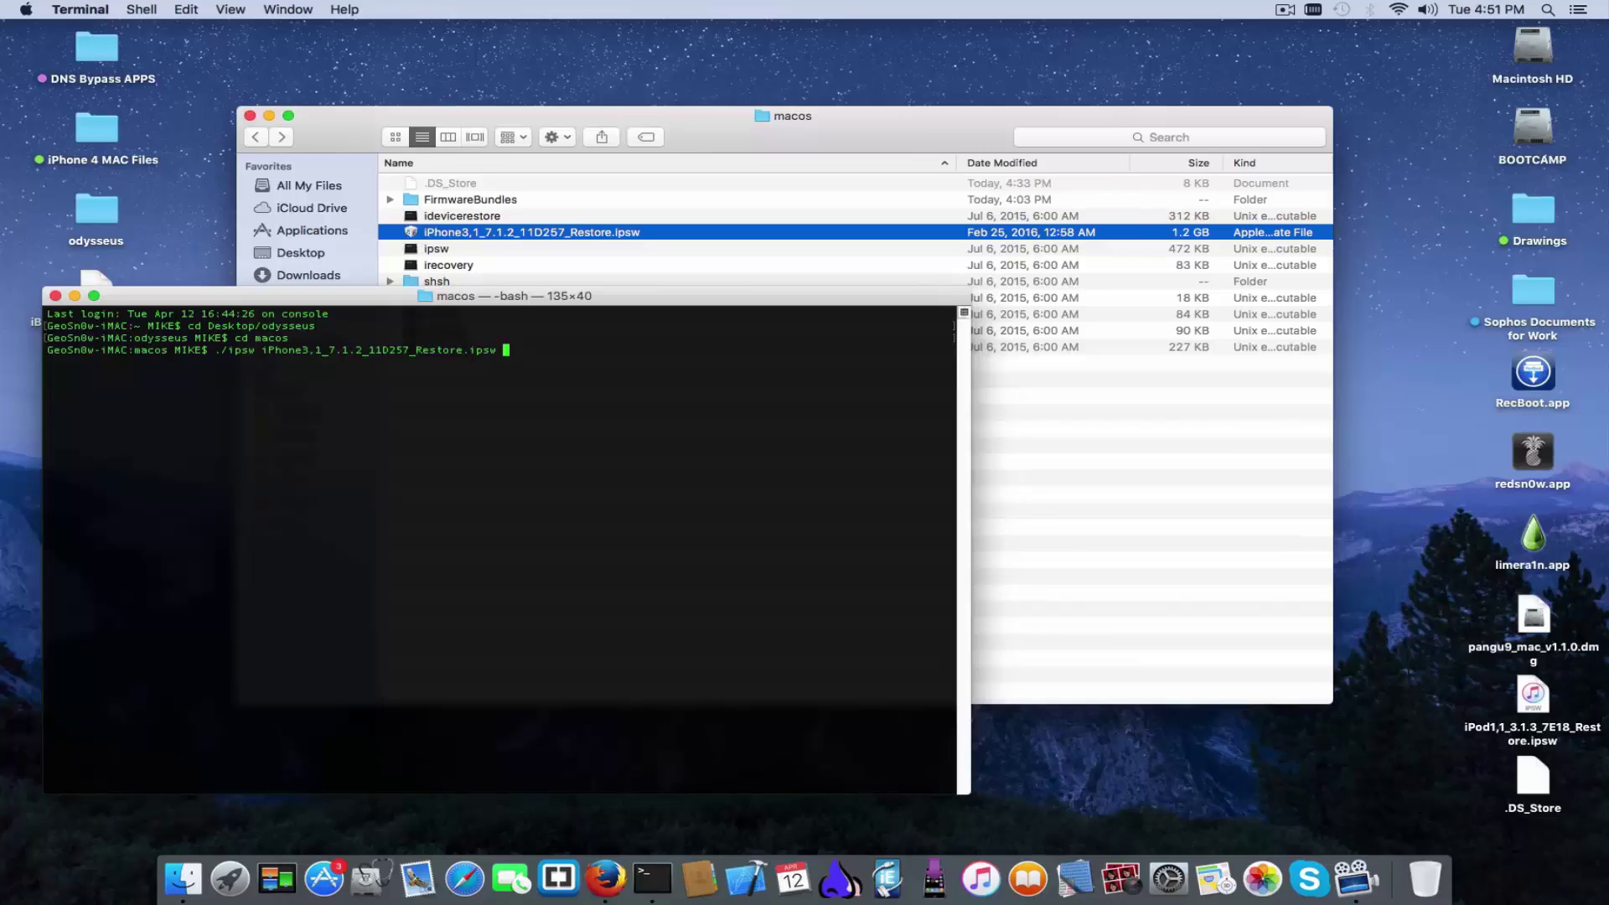
type("cfw")
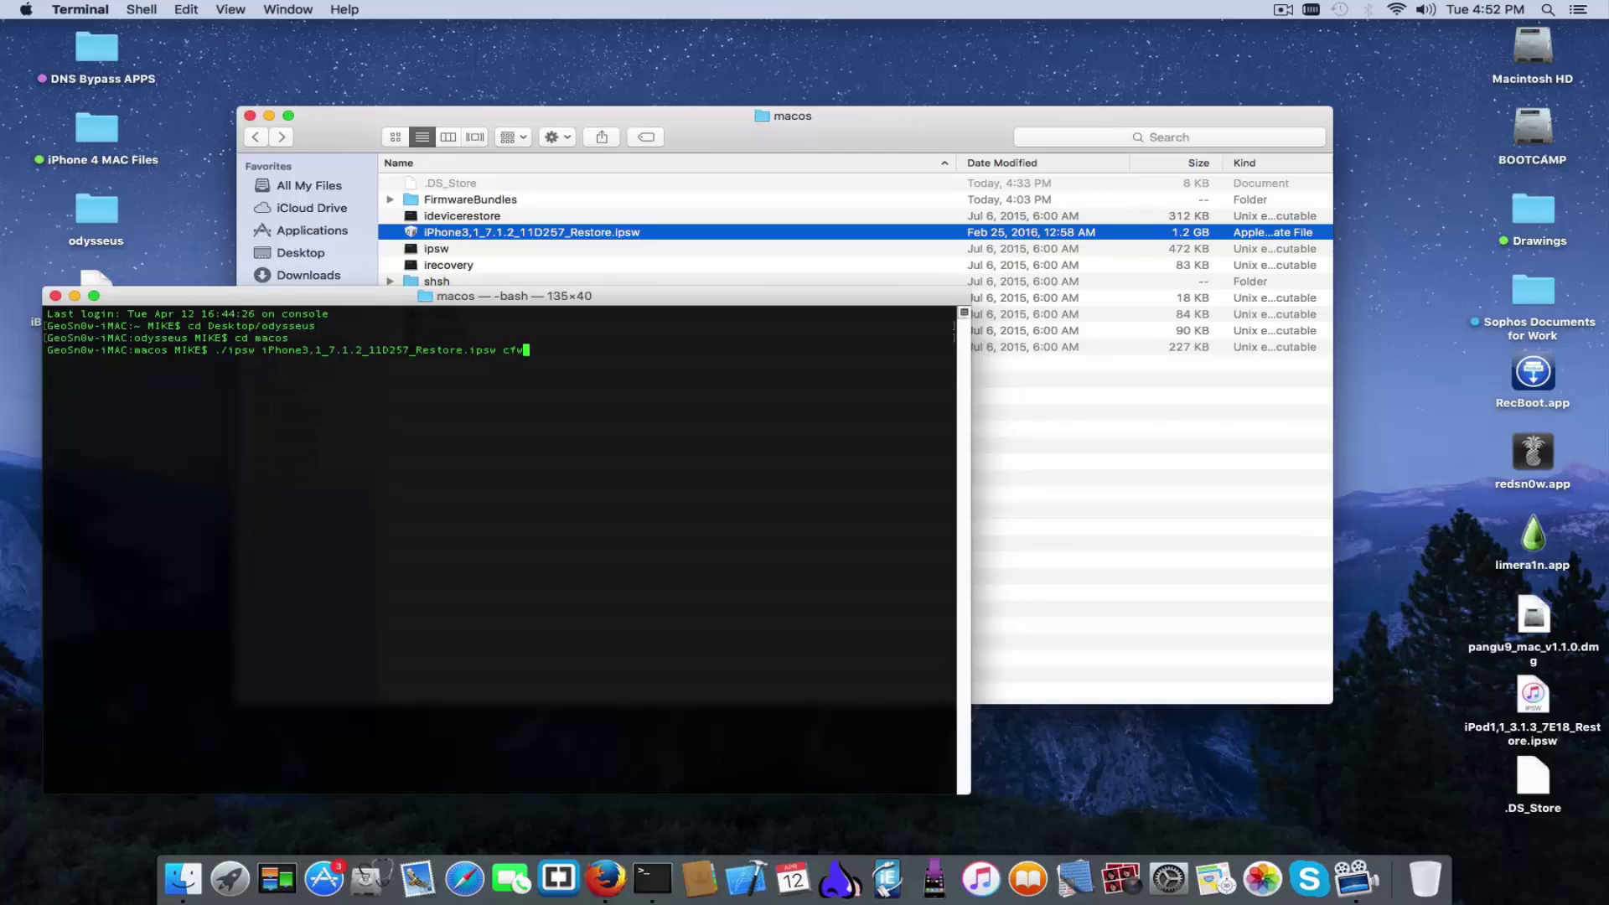
type("_")
type("_7.1.2.ipsw")
key("Return")
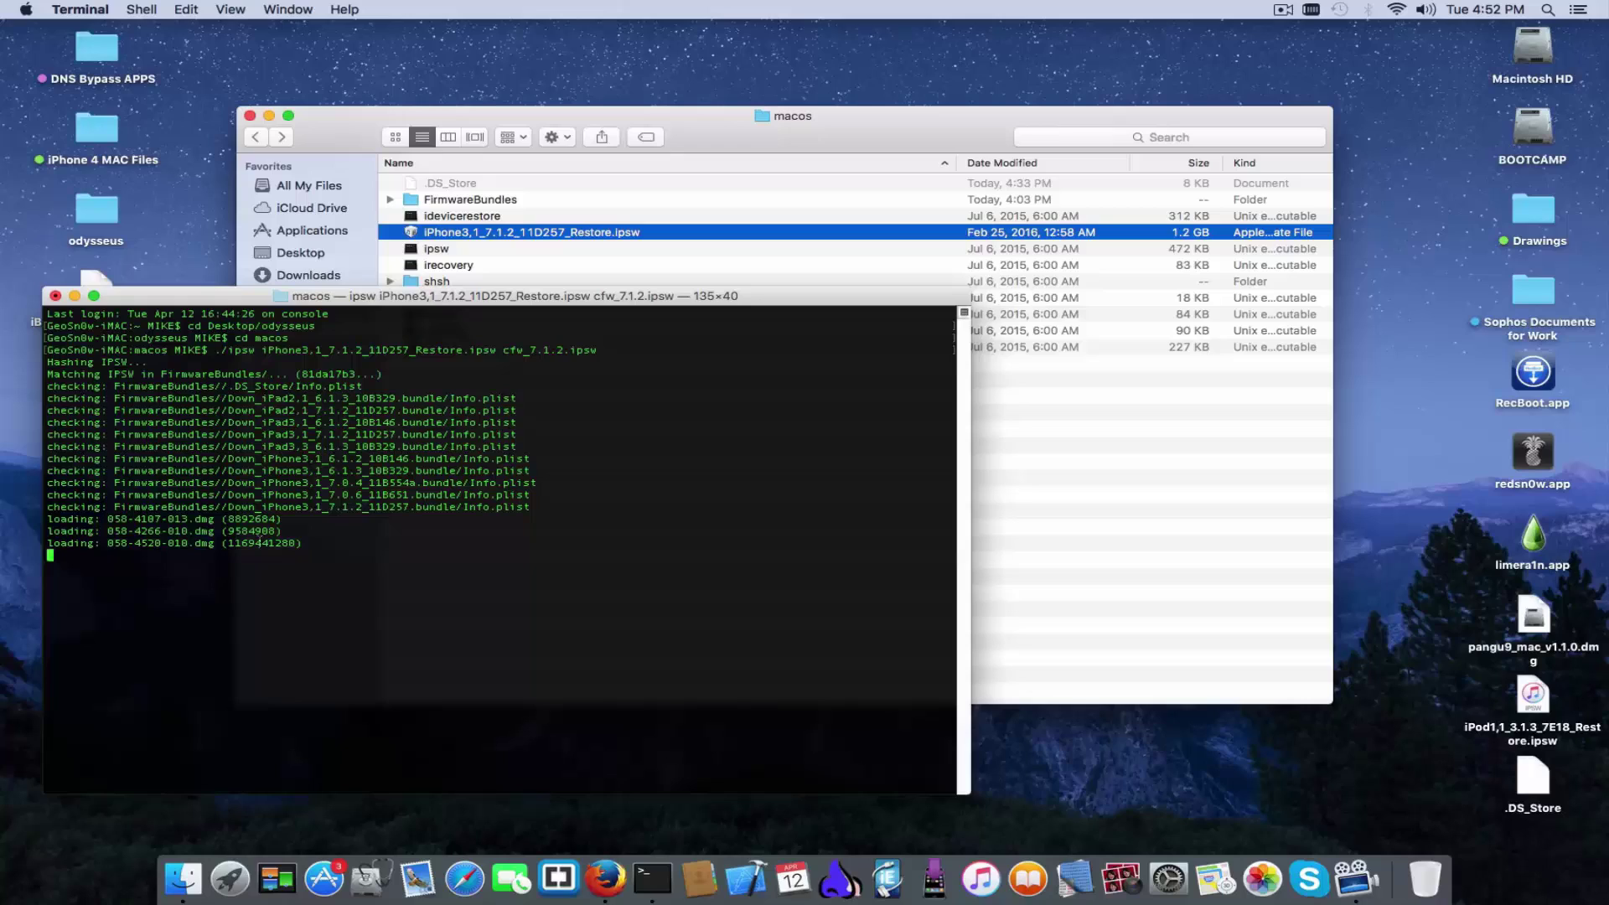
left_click_drag(327, 549, 50, 520)
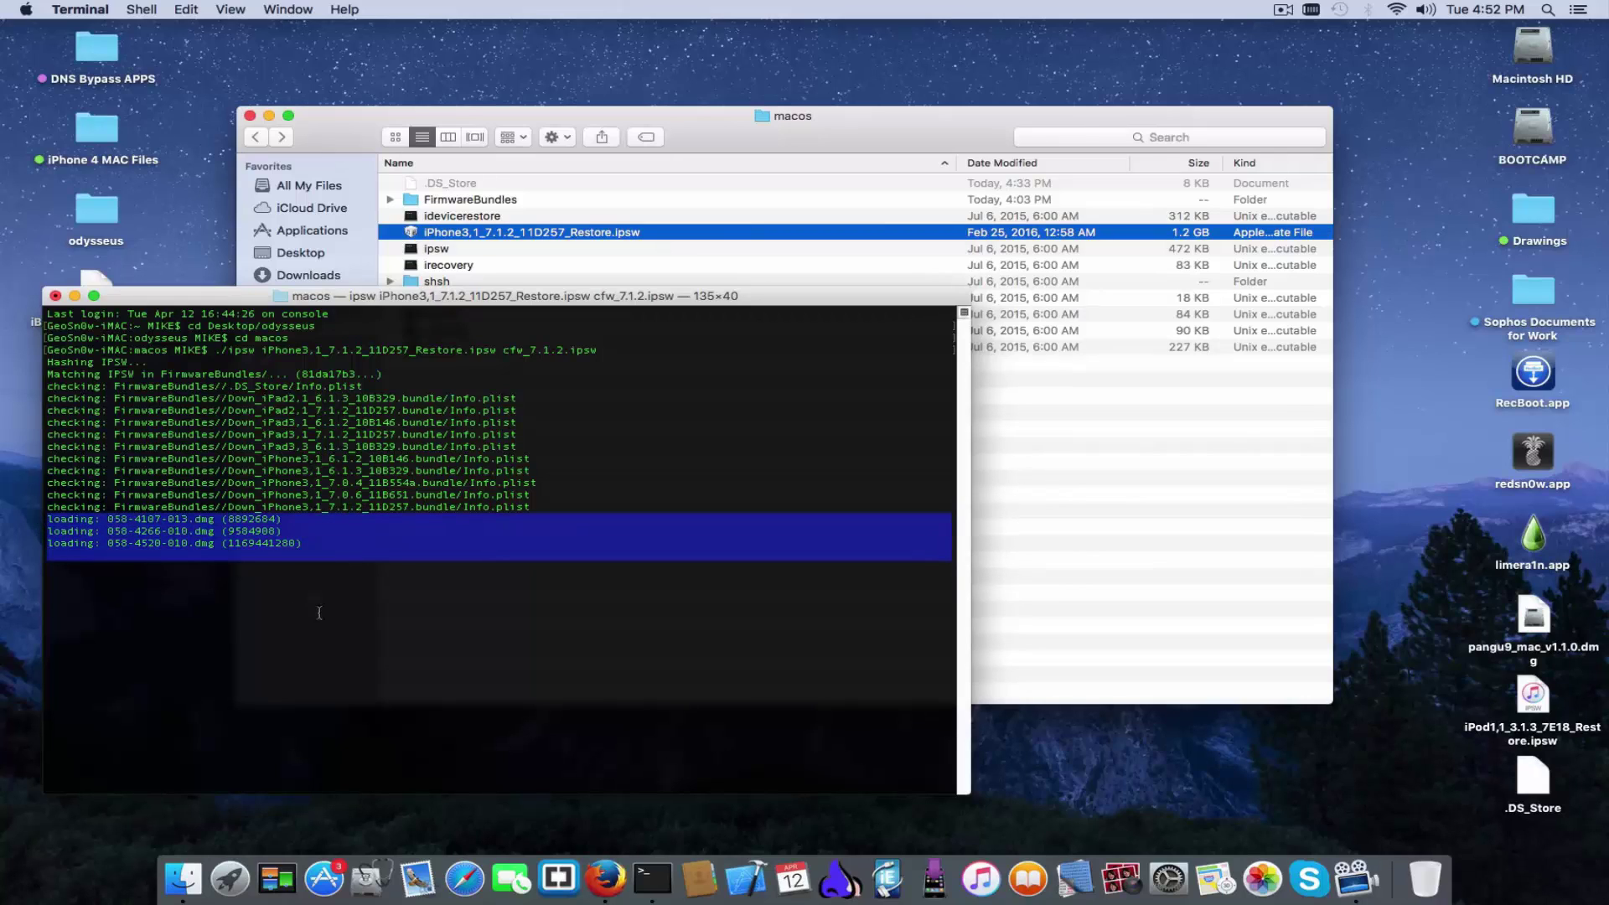
left_click(276, 553)
double_click(257, 544)
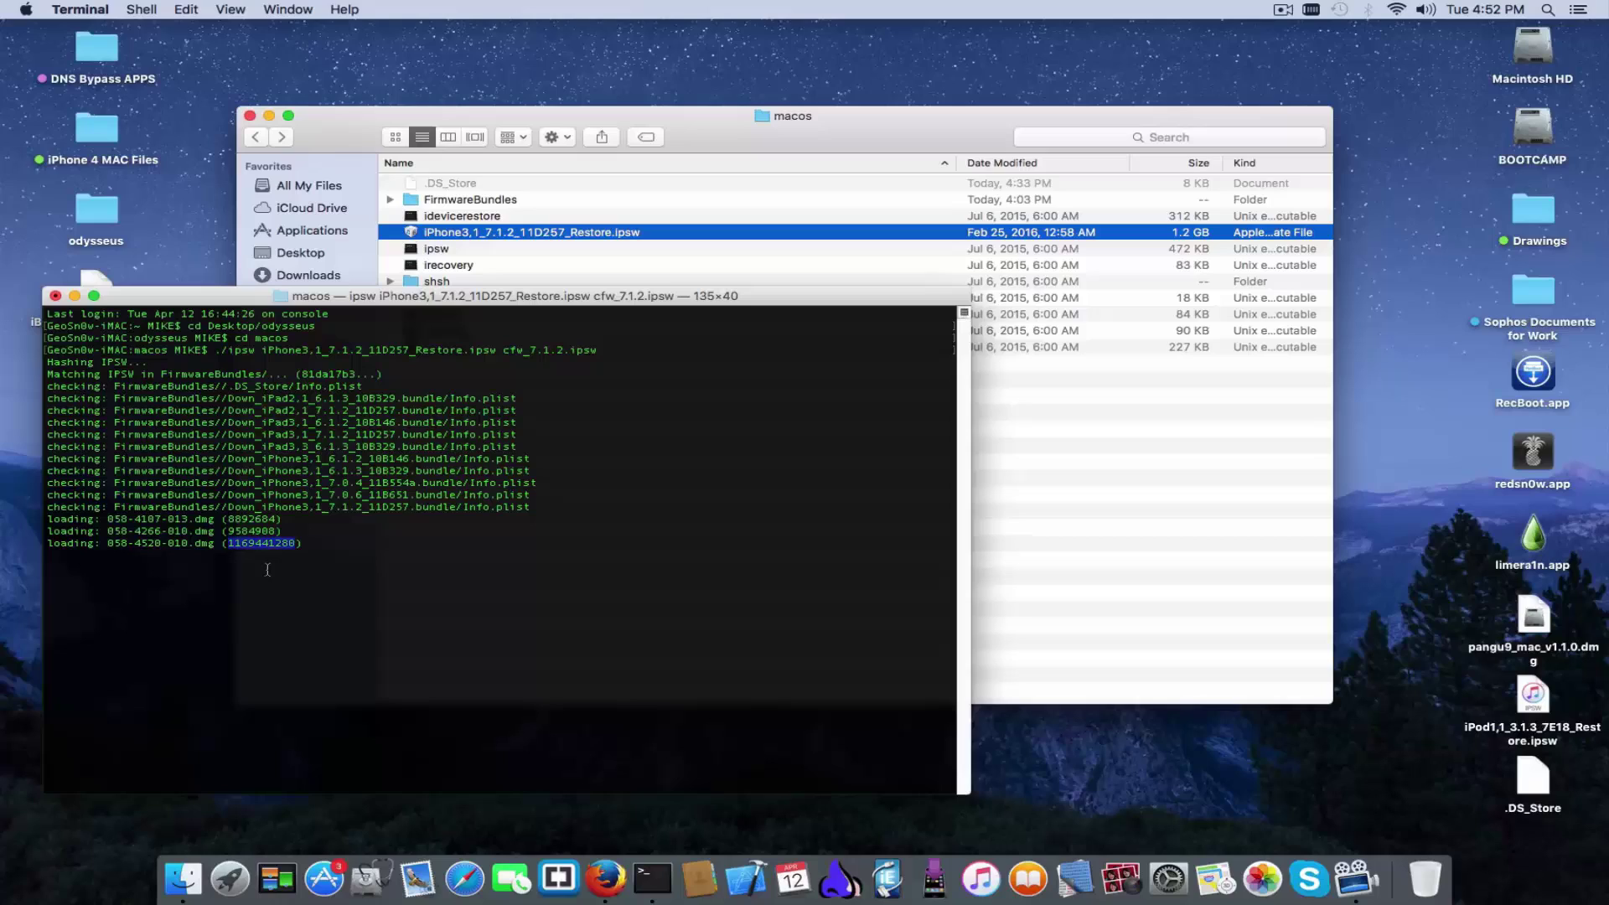
left_click(340, 531)
Resize the Terminal window slightly and select xpwntool in the macos folder
left_click_drag(419, 290, 420, 322)
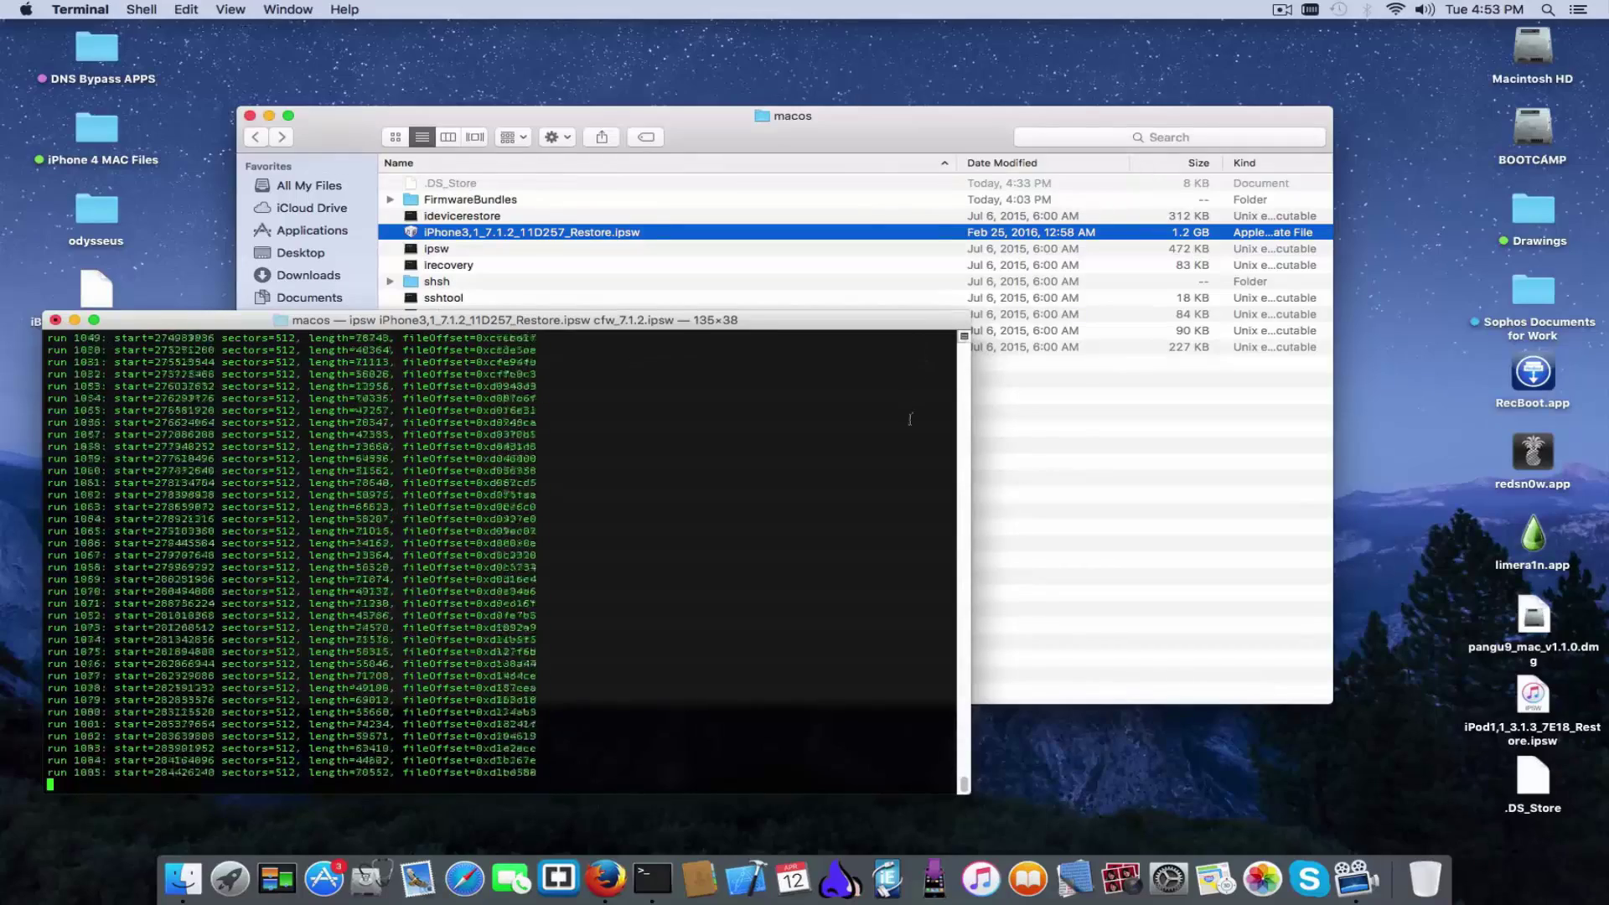
left_click(1005, 420)
left_click(449, 347)
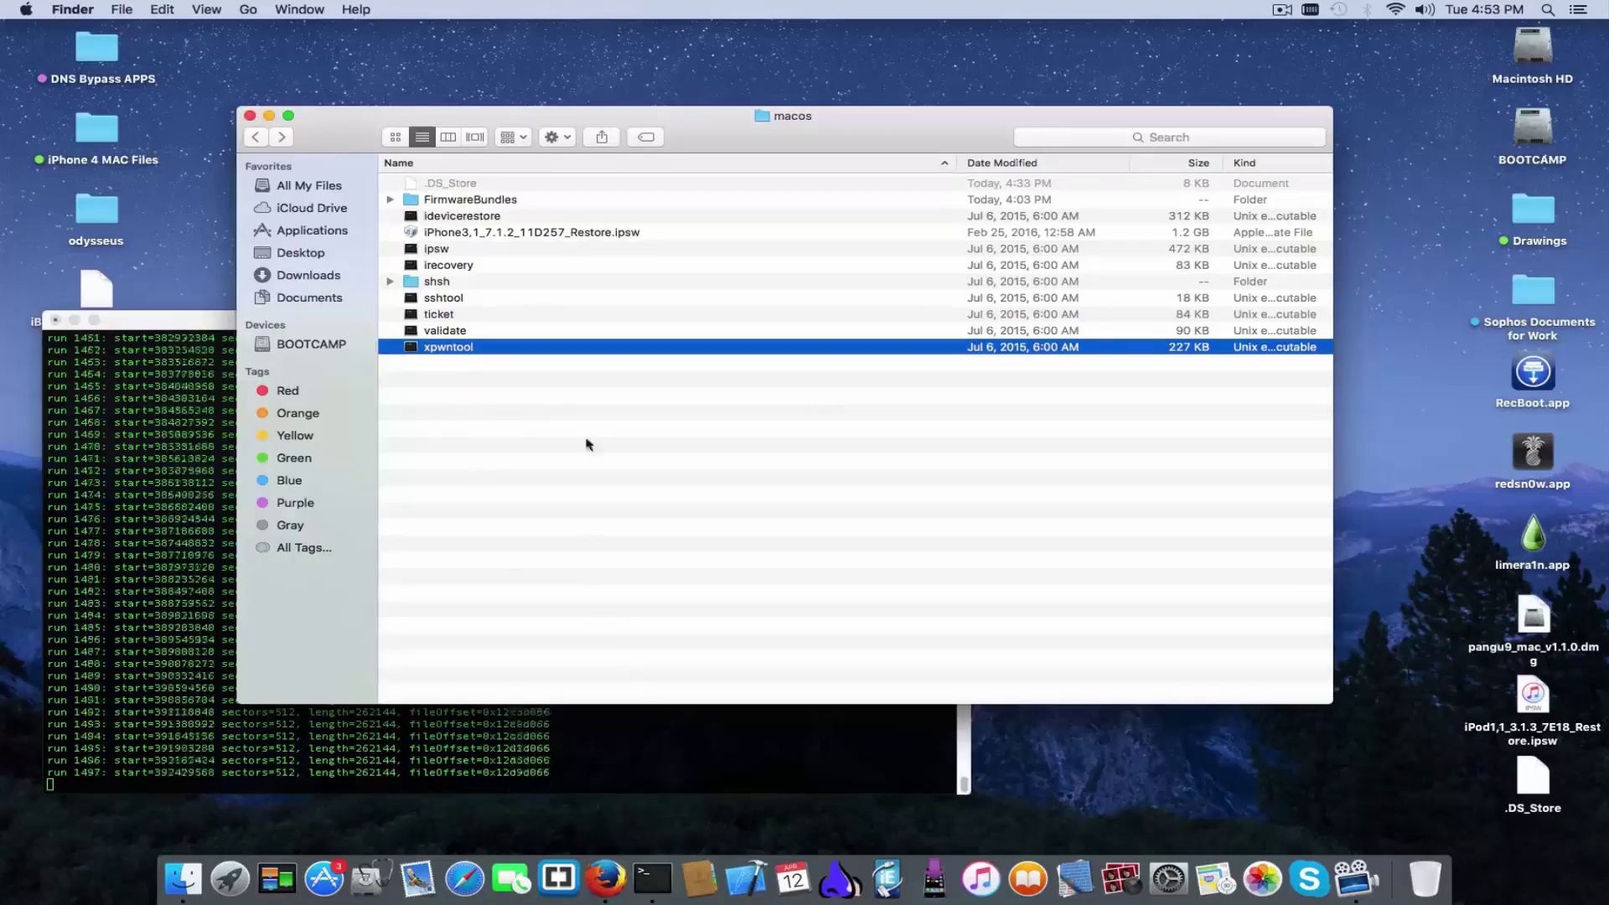
Glance at Launchpad's Other folder, then double-click xpwntool in the macos folder
left_click(652, 879)
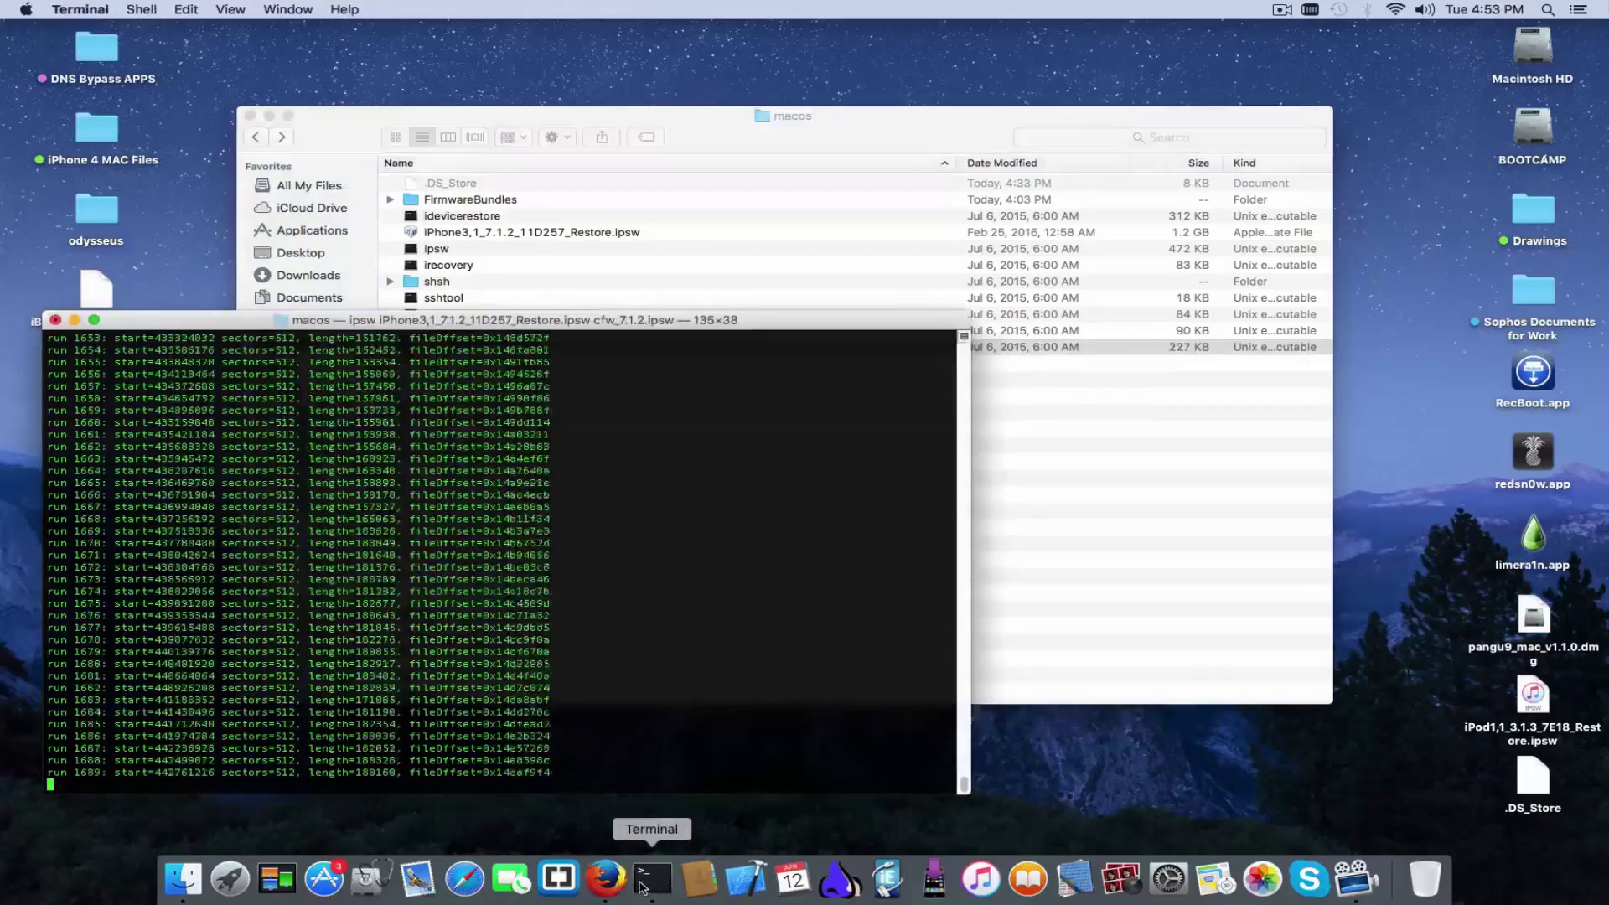
left_click(1033, 585)
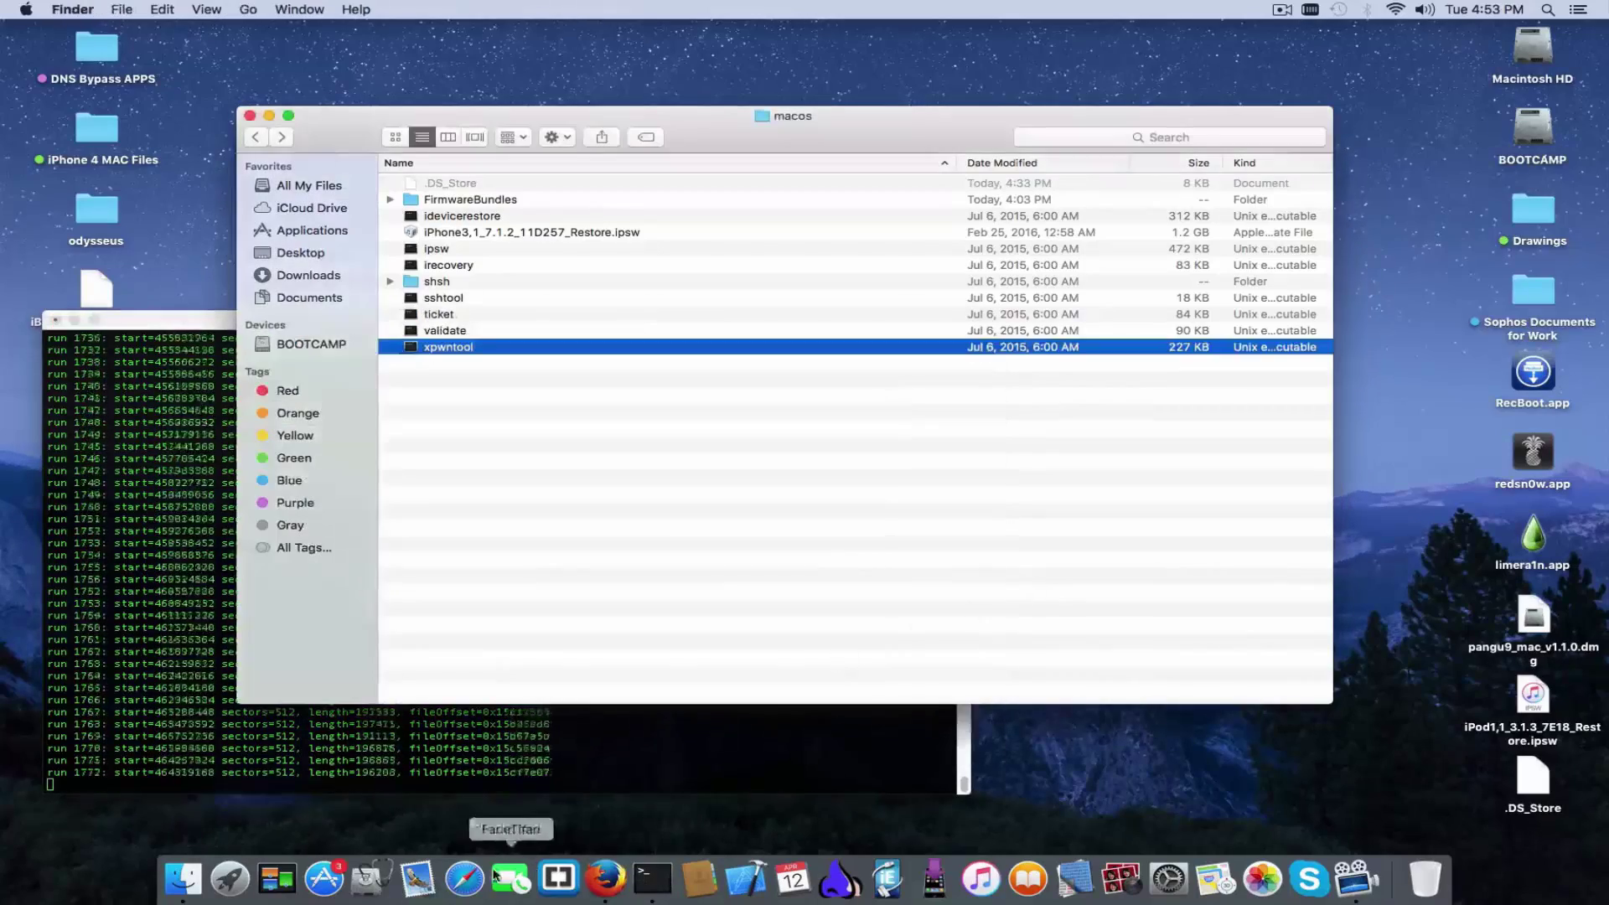
left_click(230, 878)
left_click(986, 363)
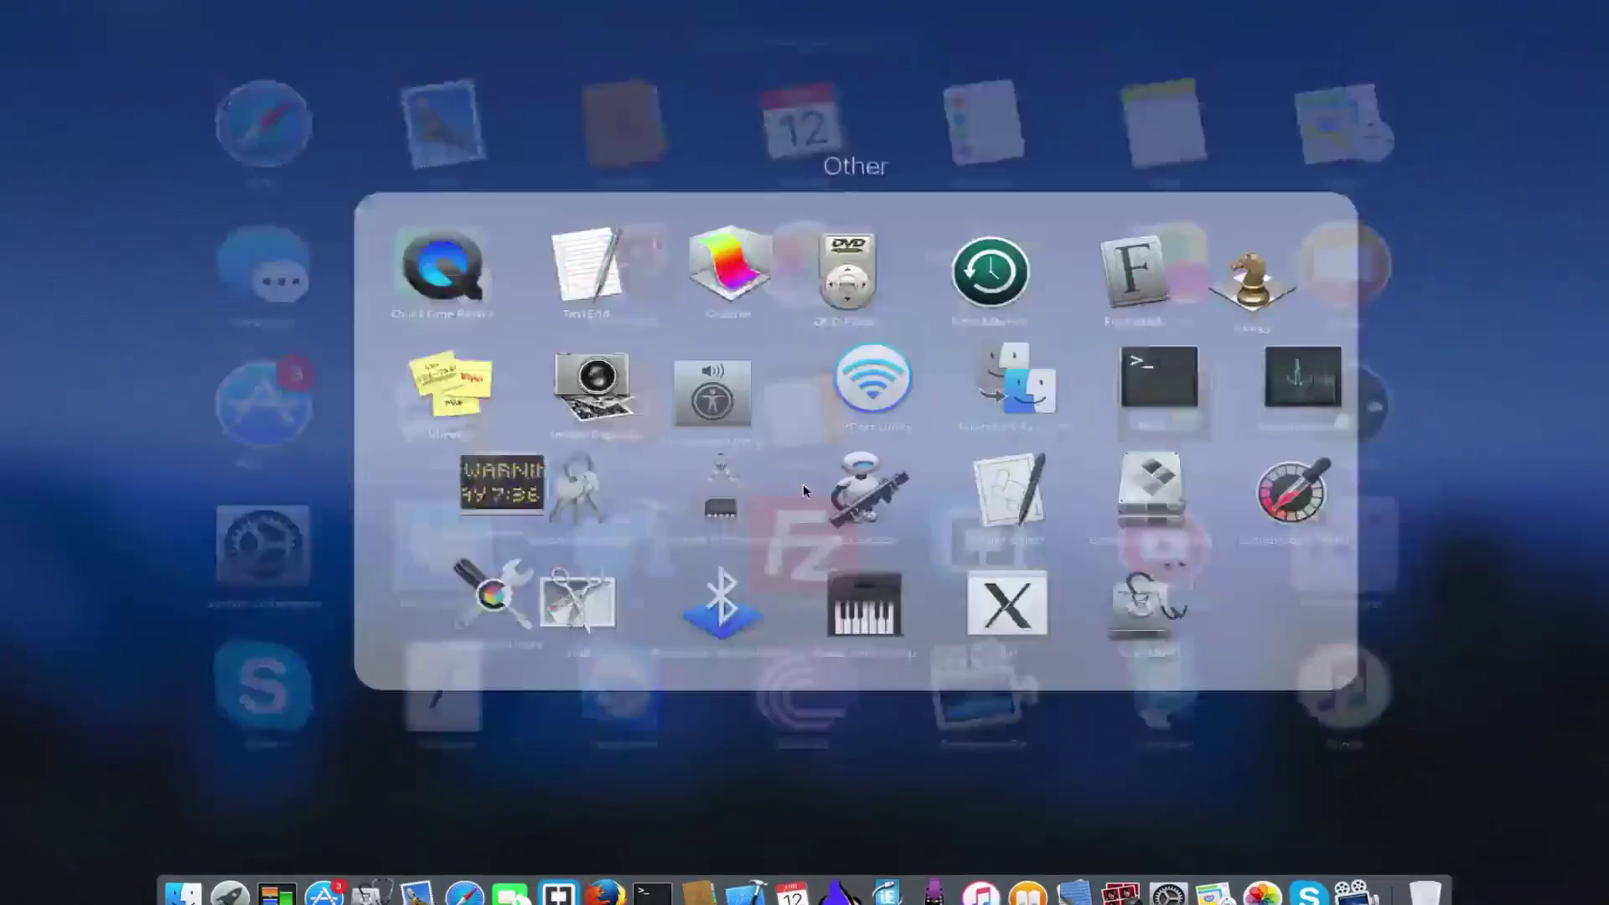
left_click(959, 731)
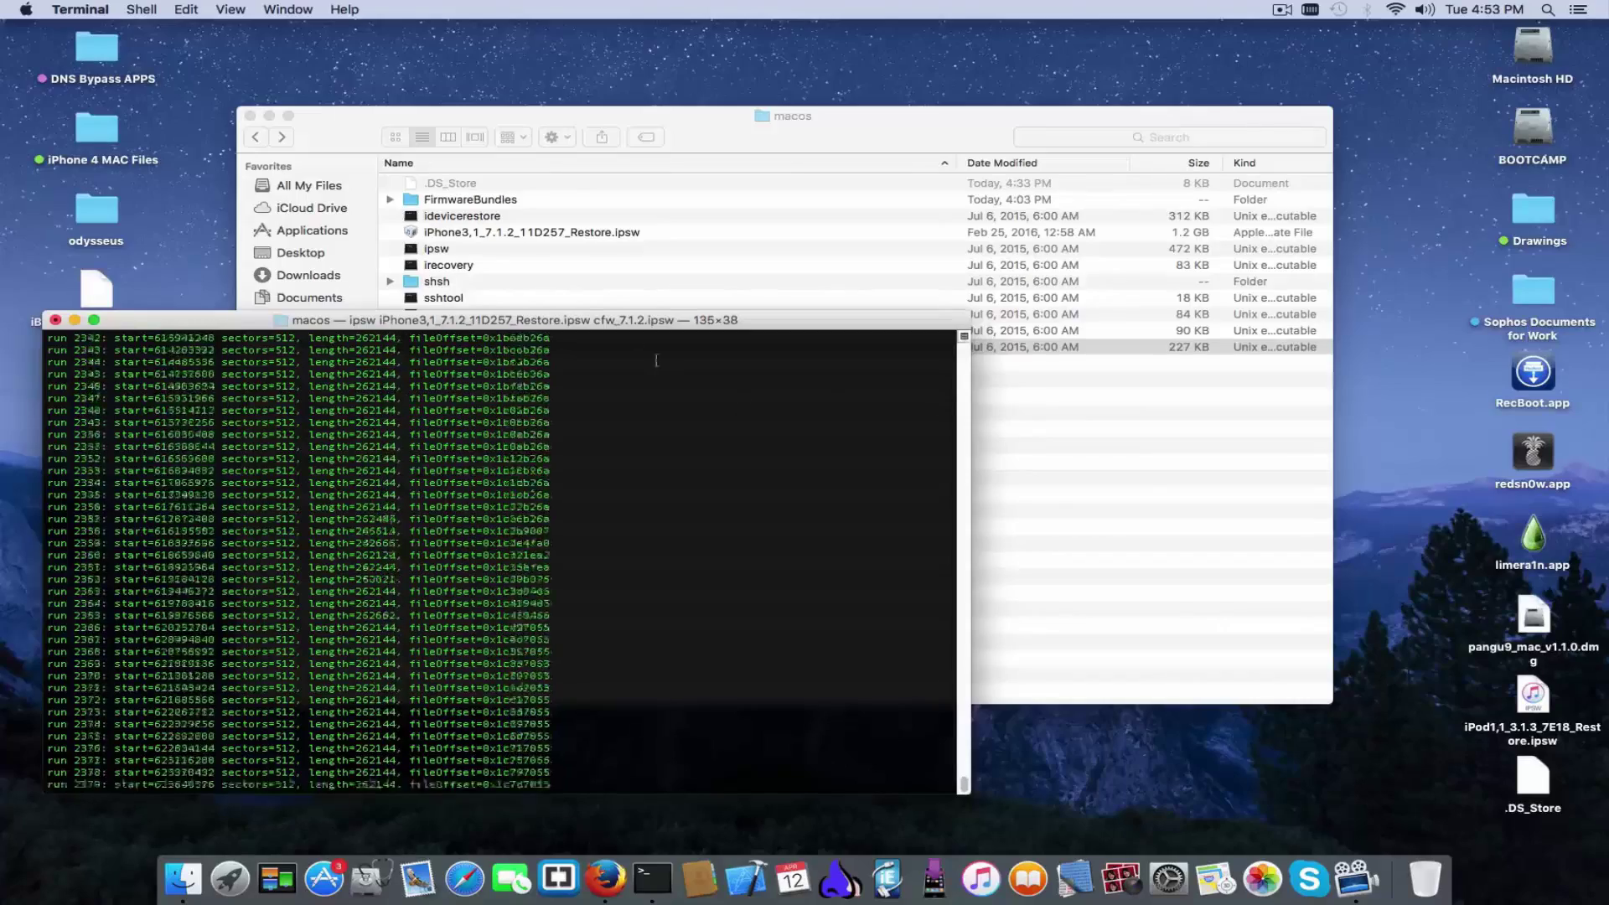
left_click(461, 297)
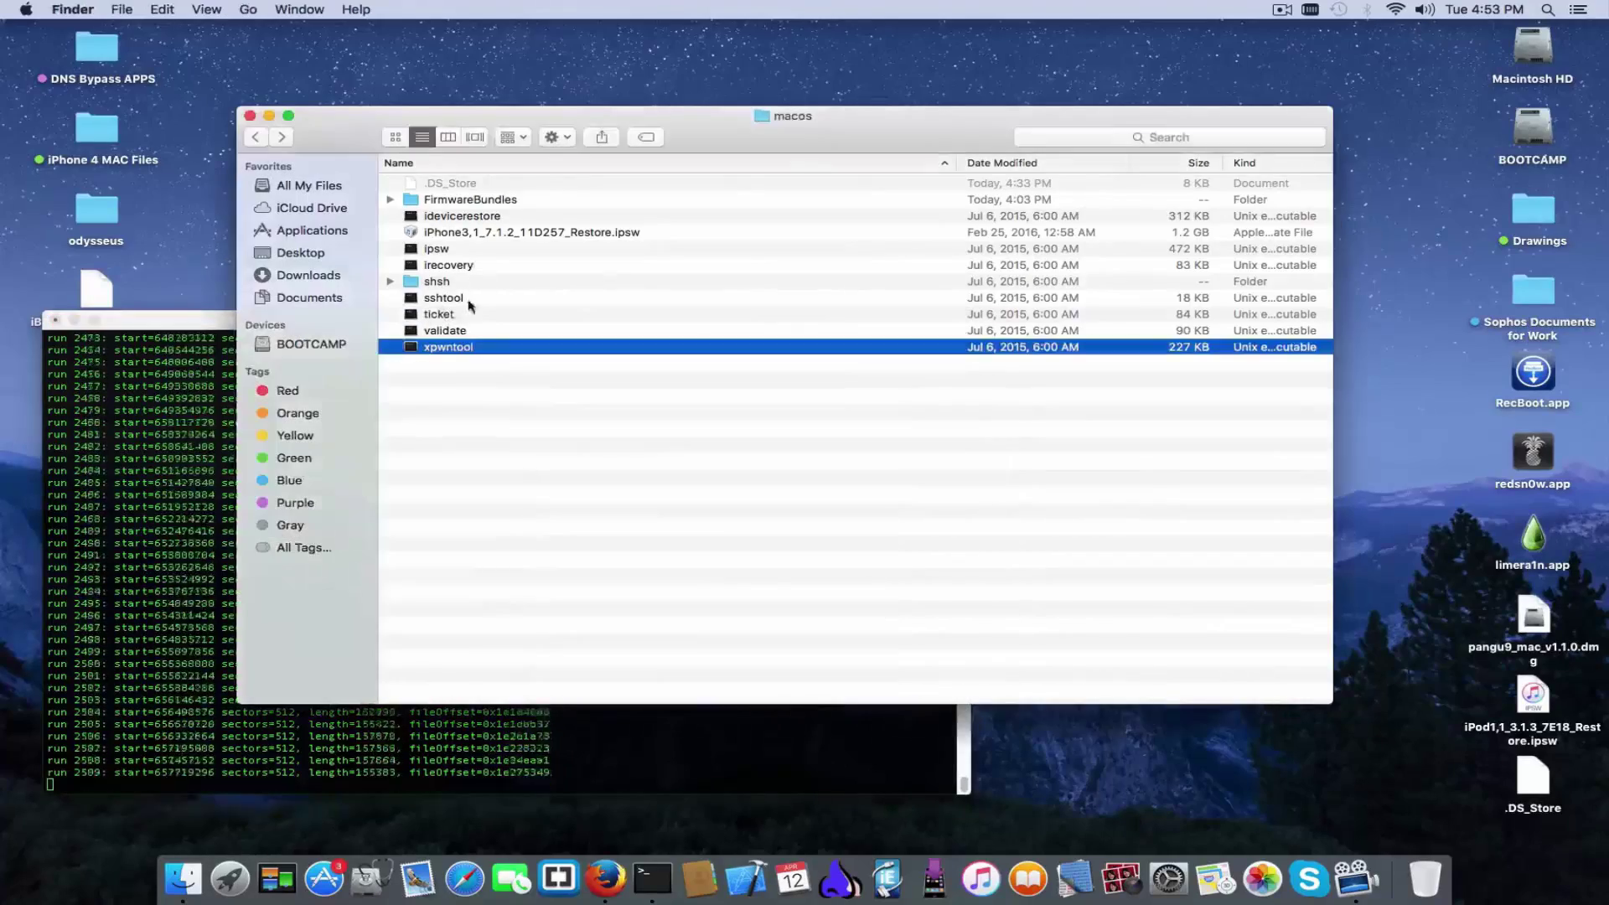
double_click(462, 349)
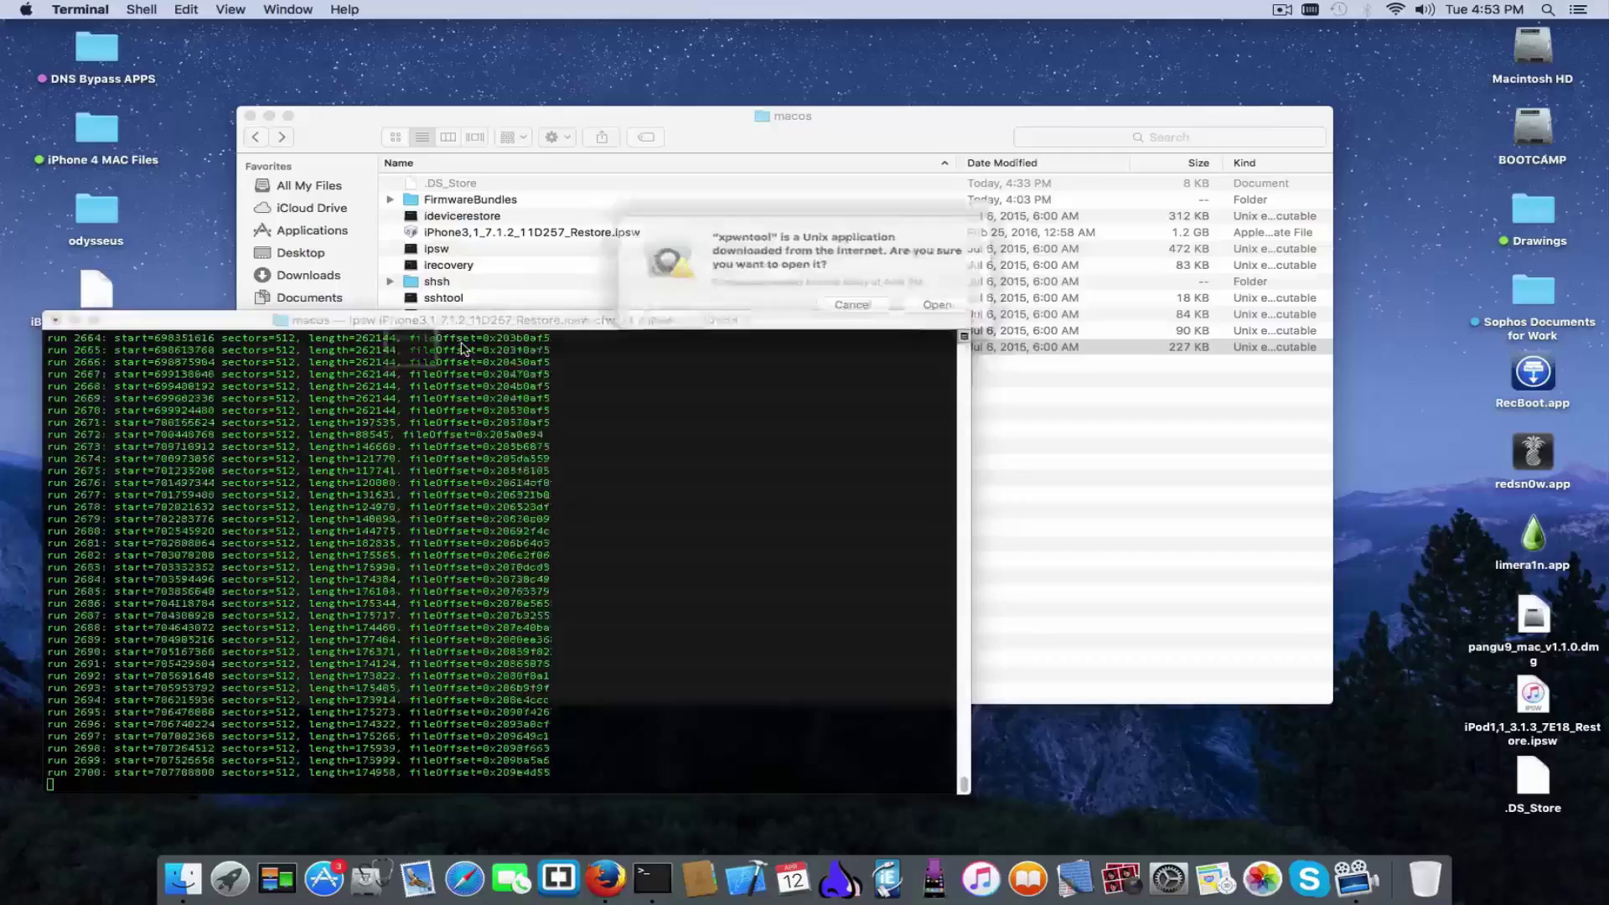
Confirm opening xpwntool, review its usage options, and close its Terminal window
left_click(940, 311)
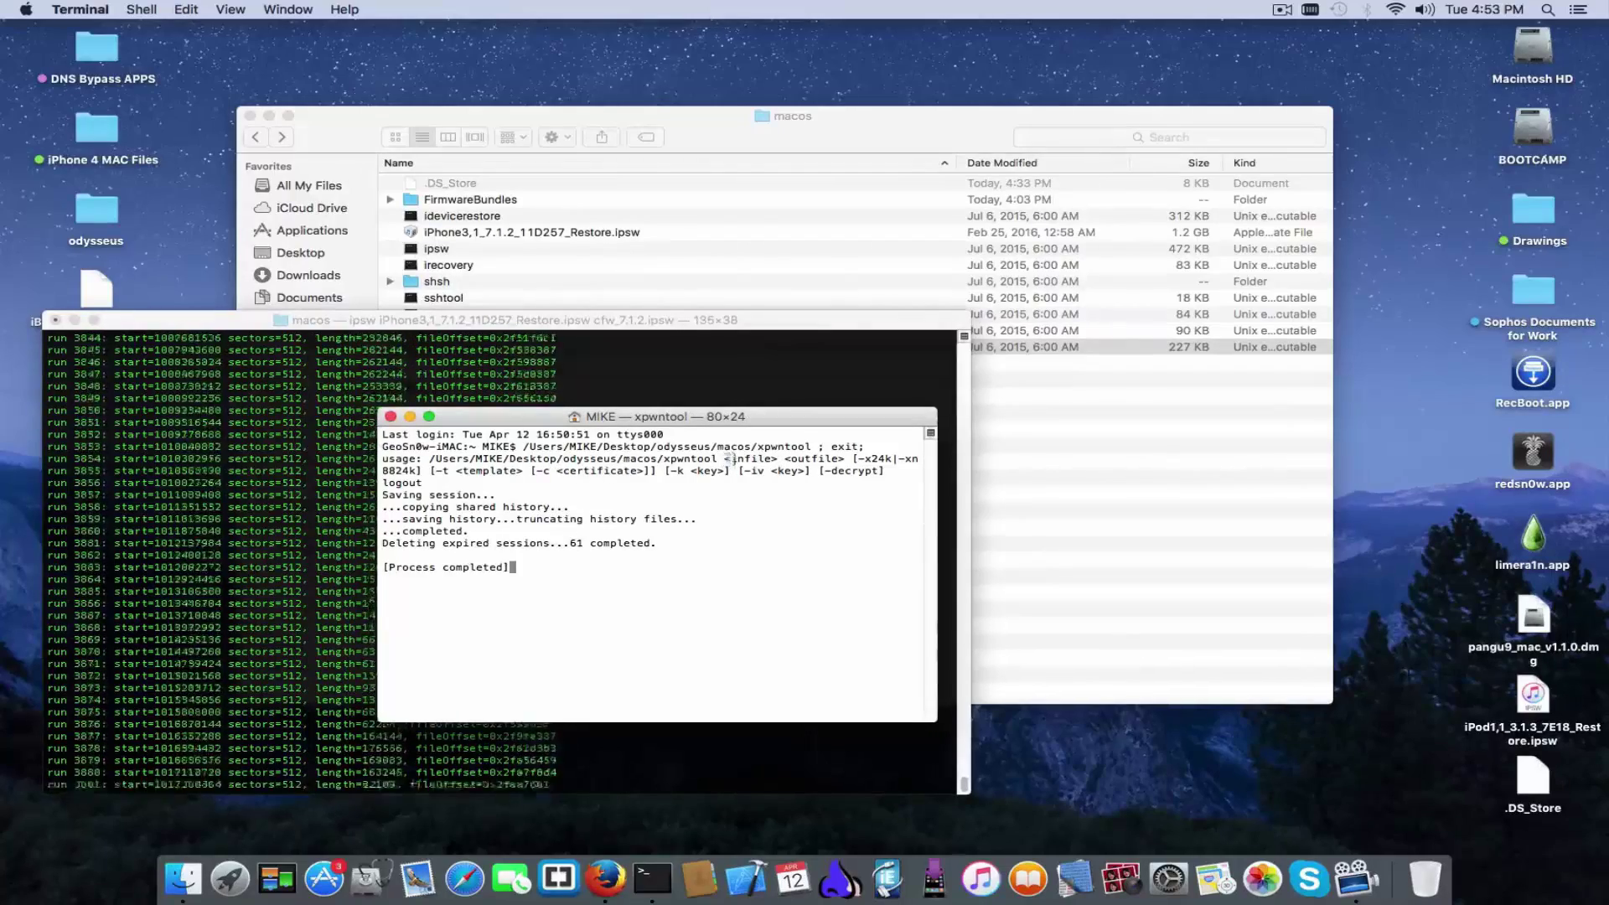
left_click_drag(725, 459, 683, 468)
left_click(451, 510)
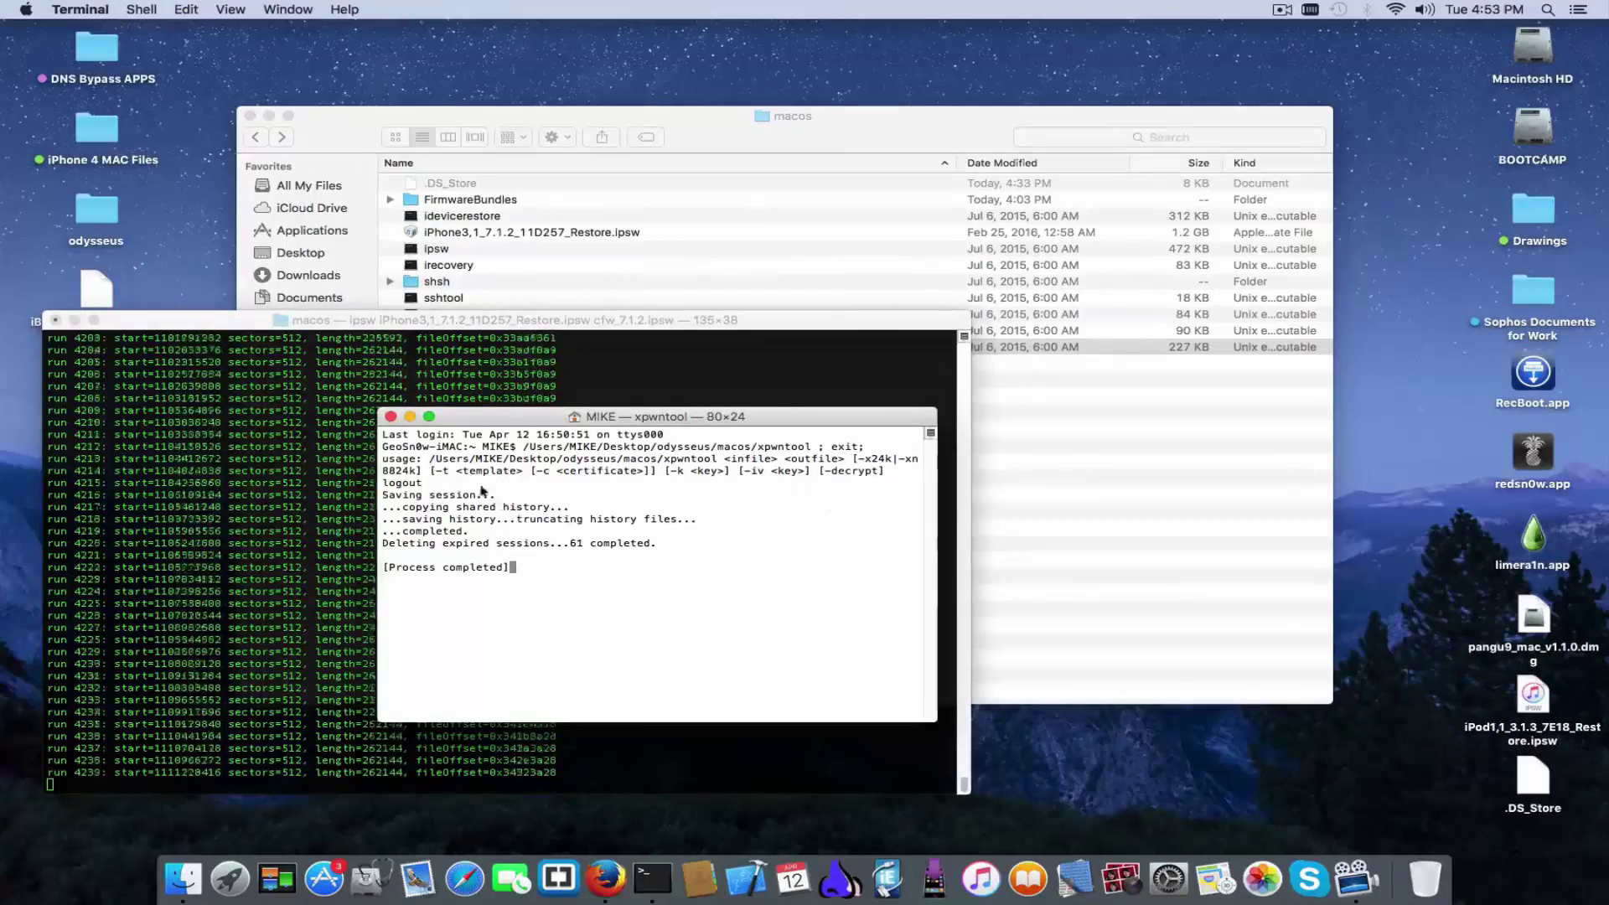
left_click(391, 416)
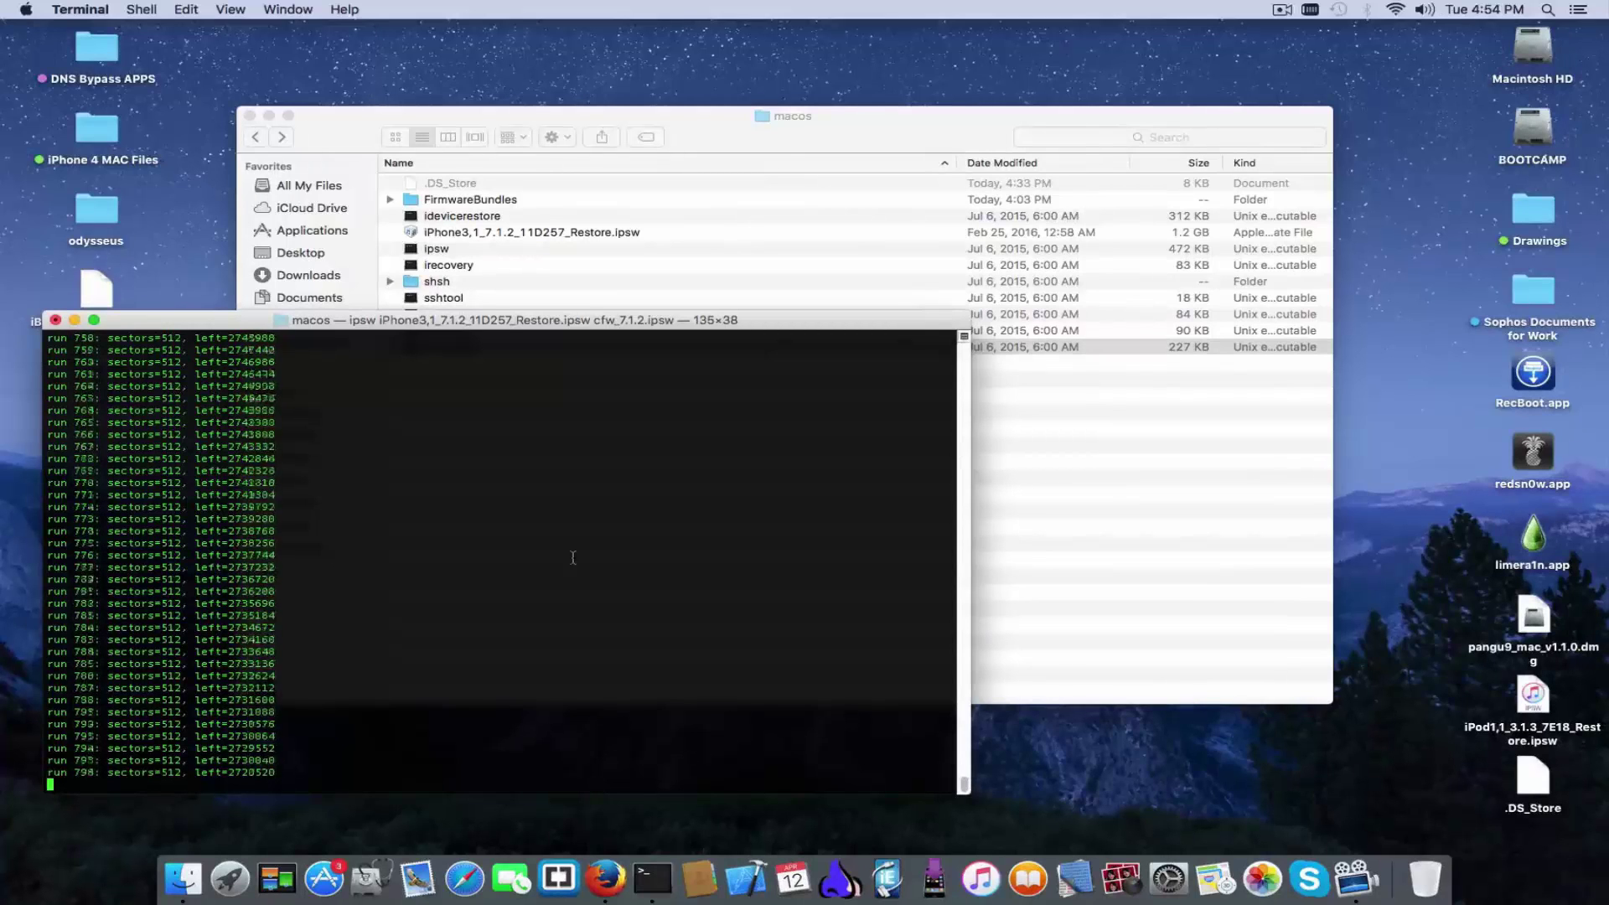
Move the macos Finder window up and to the right
left_click(1190, 386)
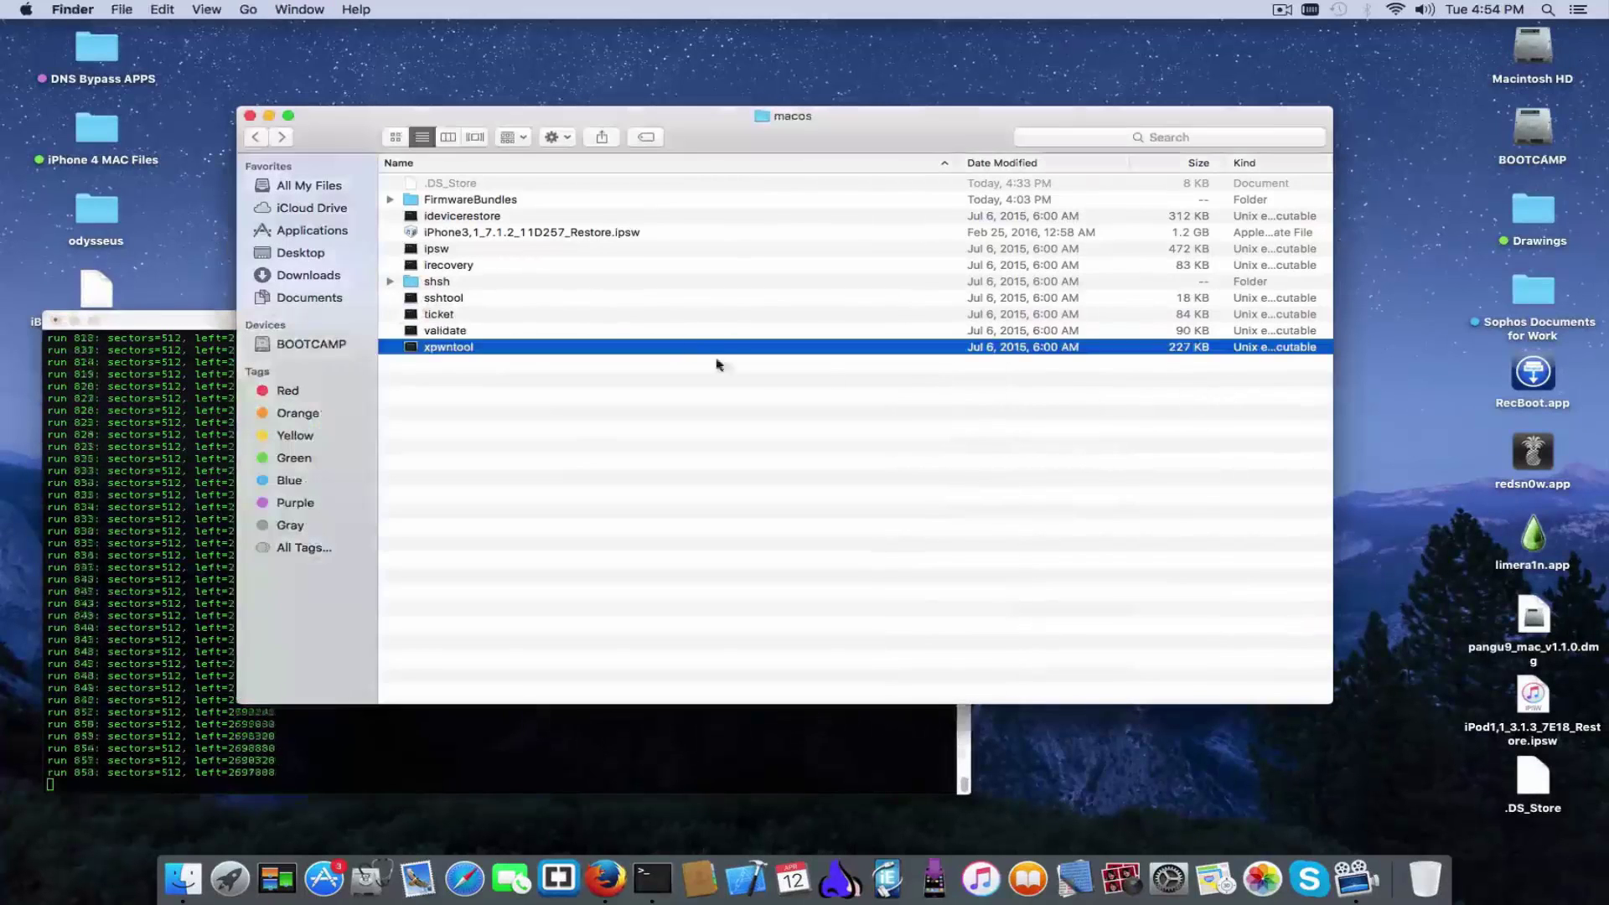
left_click(523, 236)
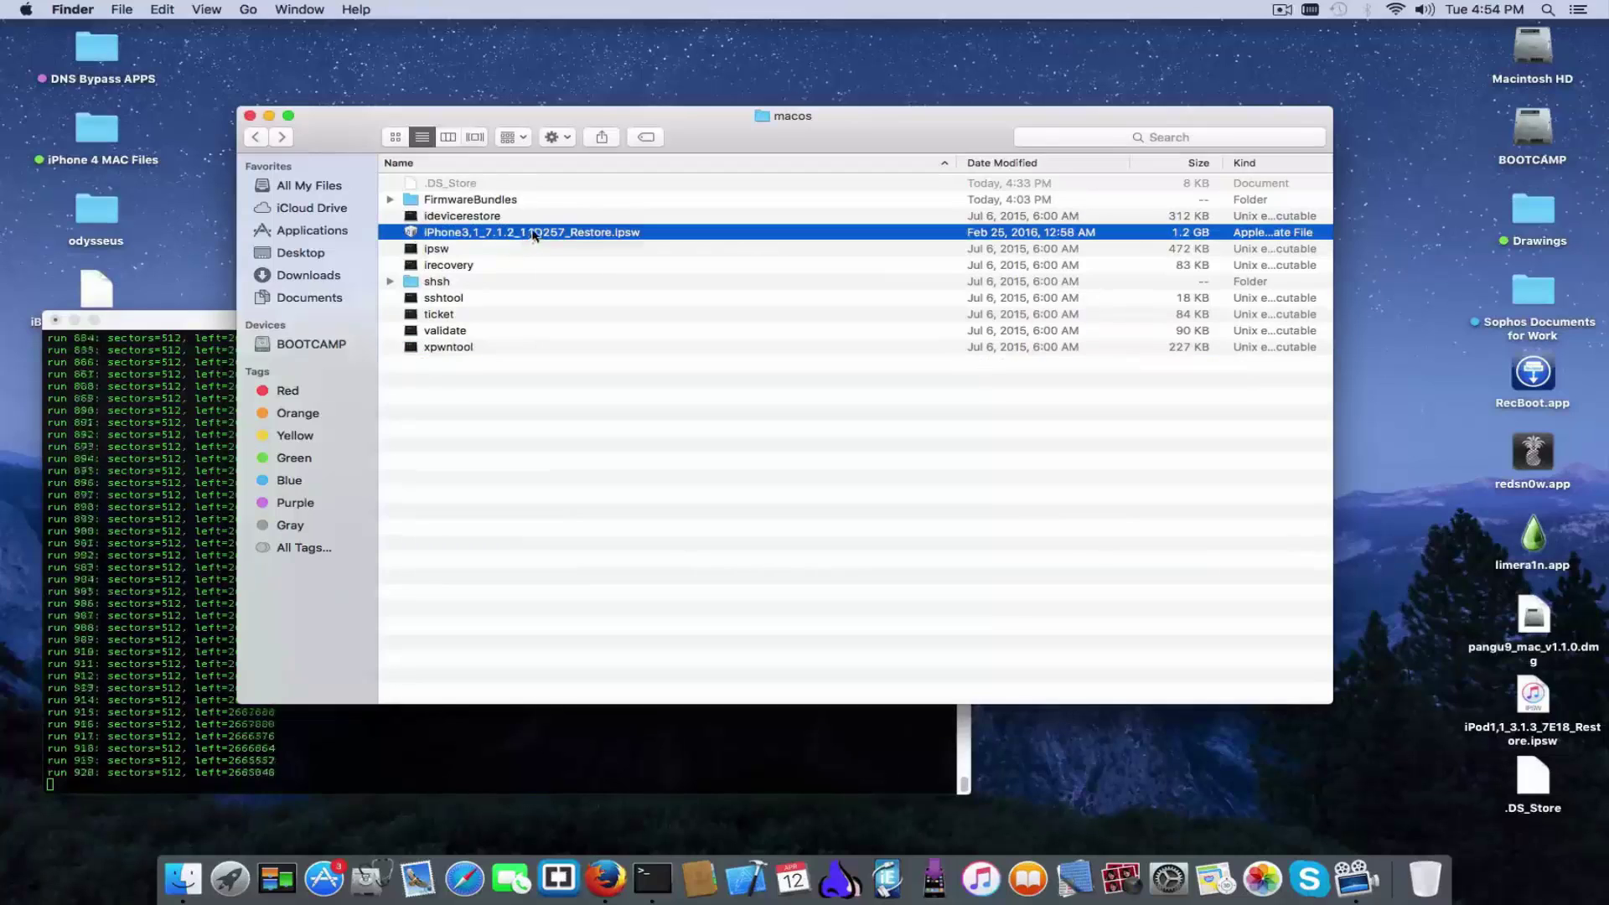
left_click(499, 384)
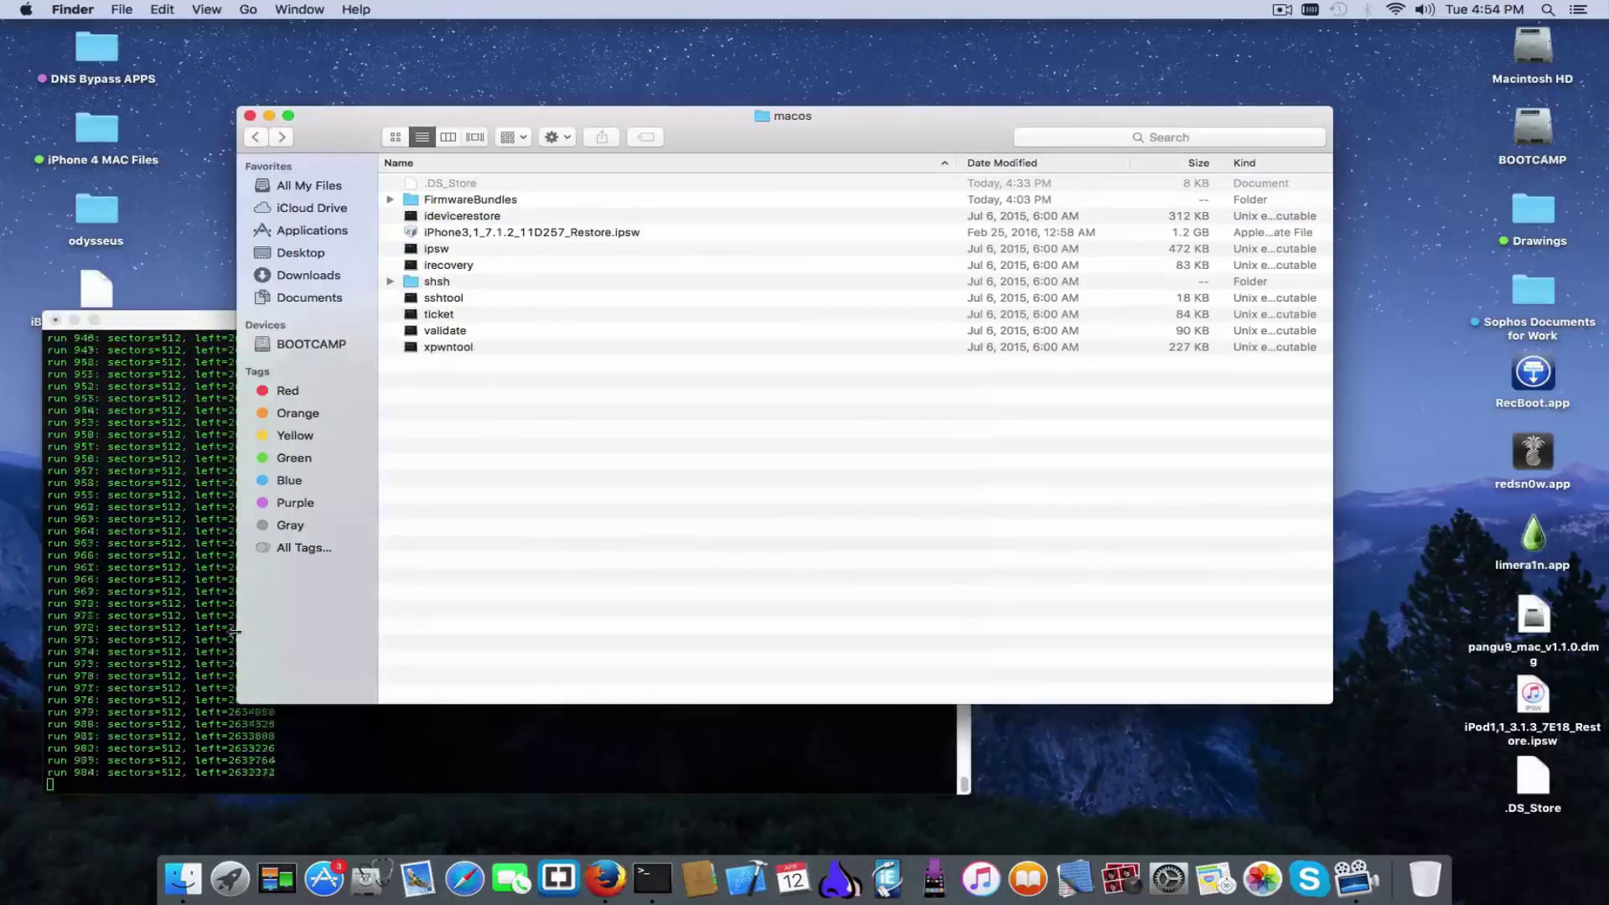
left_click(312, 728)
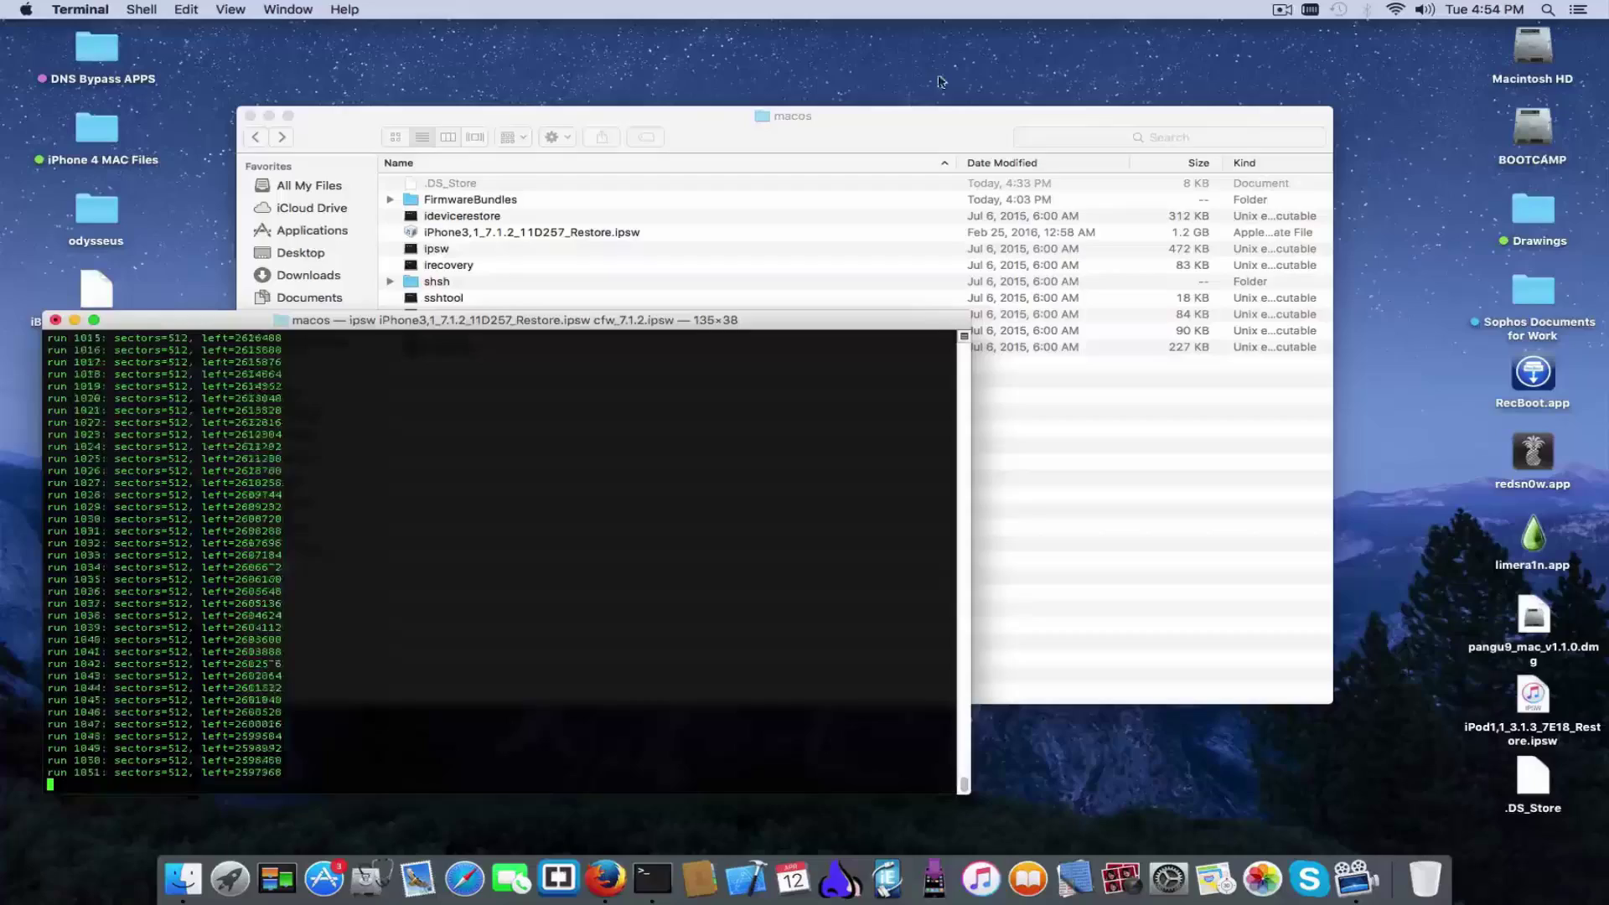
left_click_drag(823, 120, 964, 44)
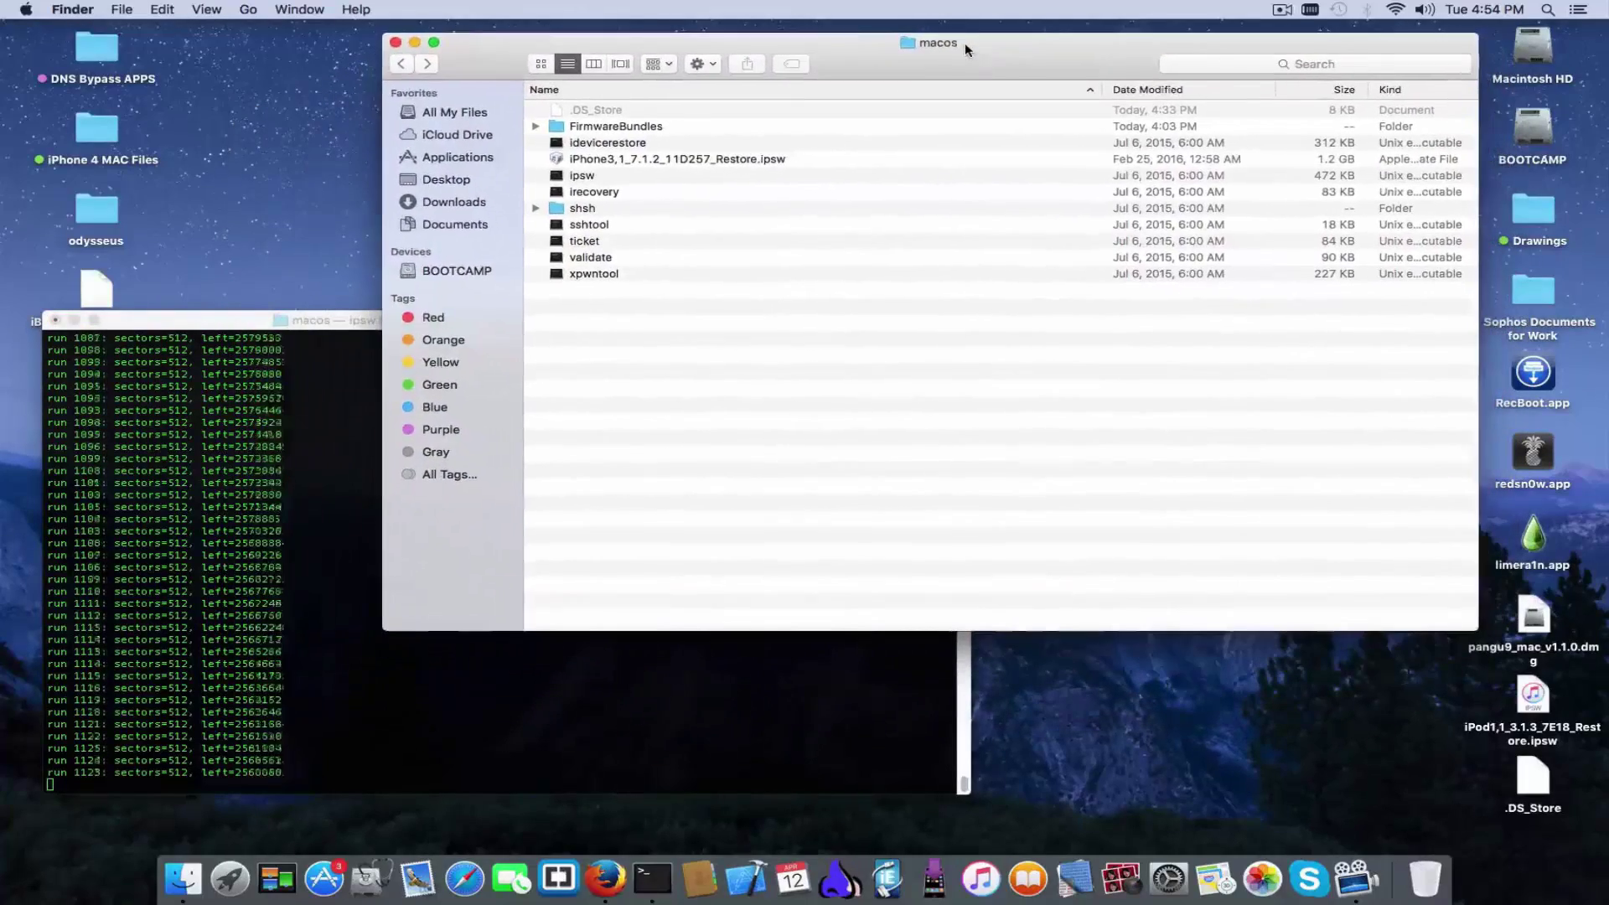
Move the Terminal build window up-left and enlarge it to 152x47
left_click(405, 464)
left_click_drag(401, 319, 479, 217)
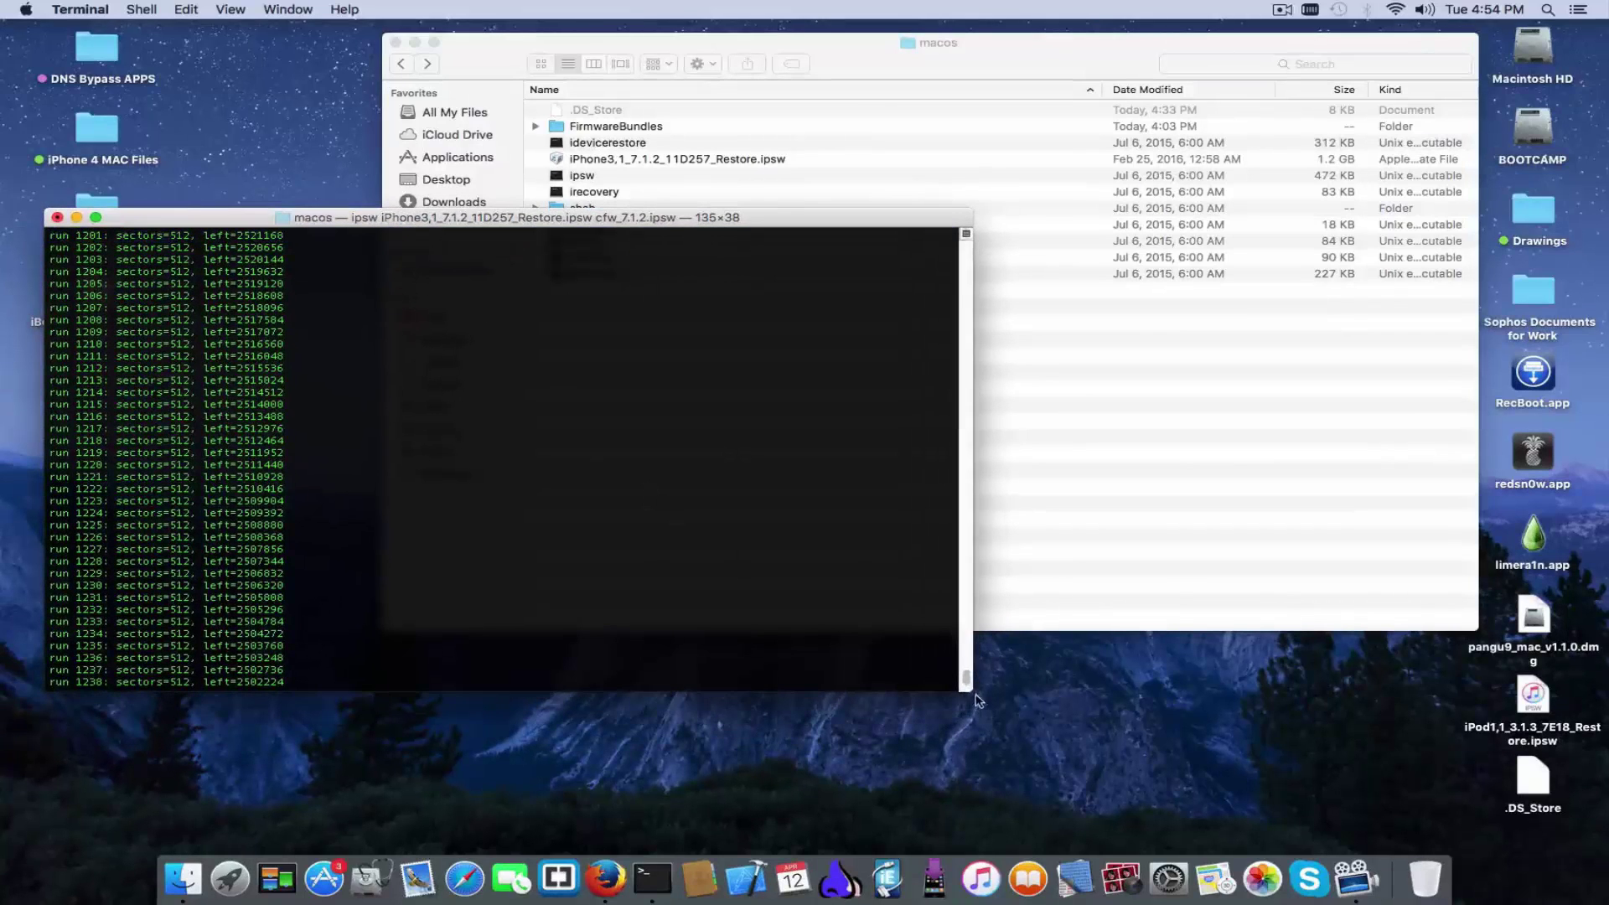
left_click_drag(971, 691, 1081, 800)
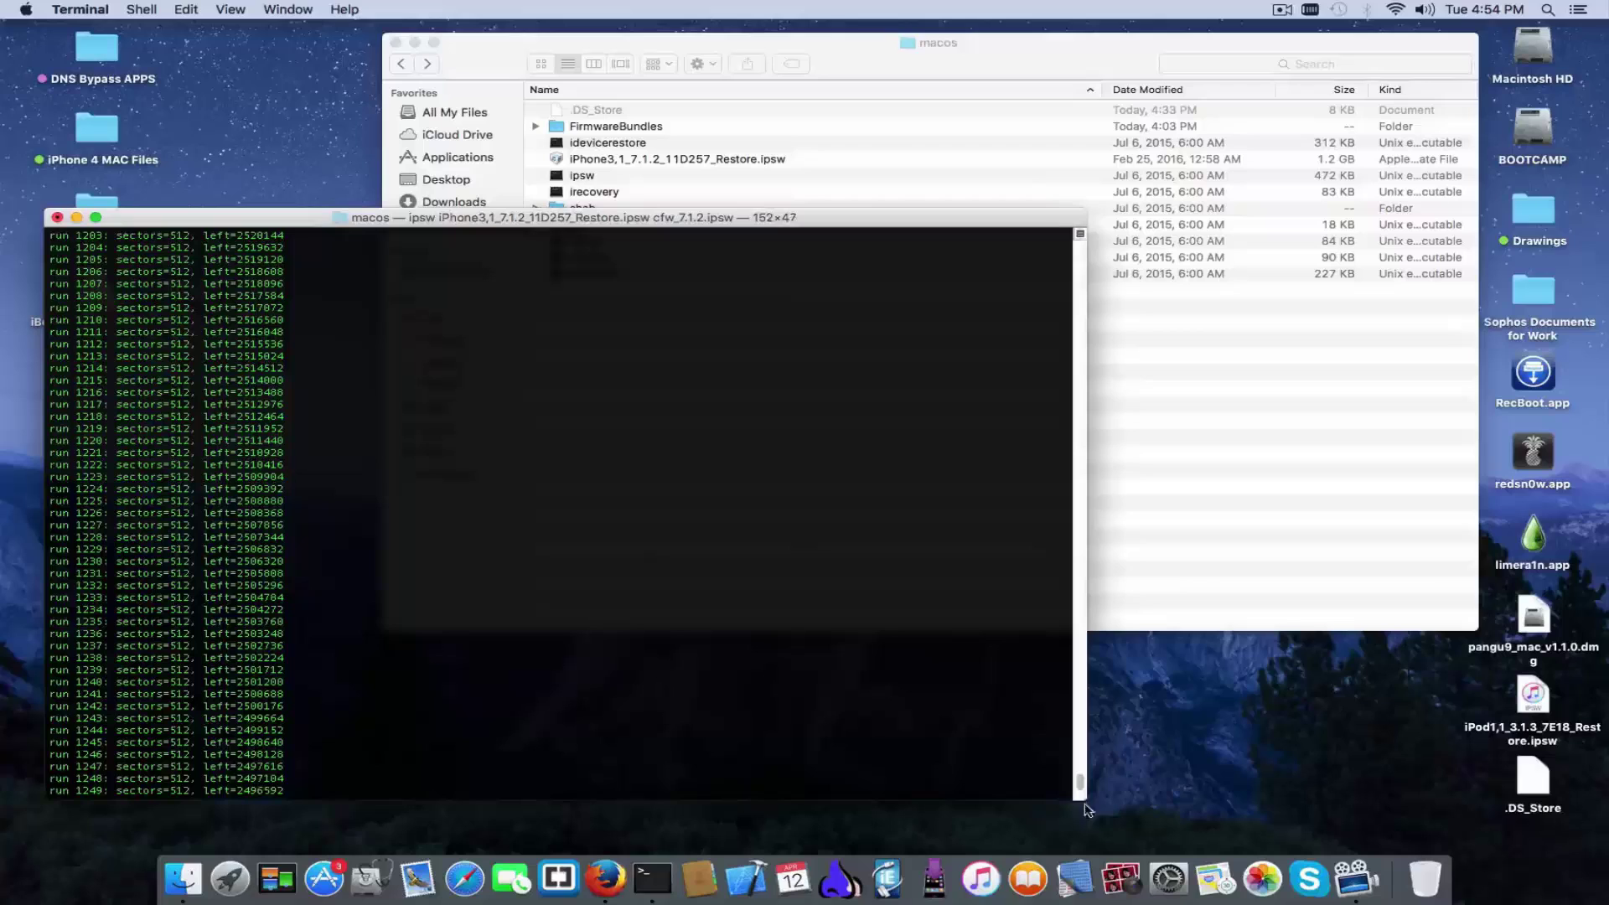
left_click_drag(521, 221, 499, 236)
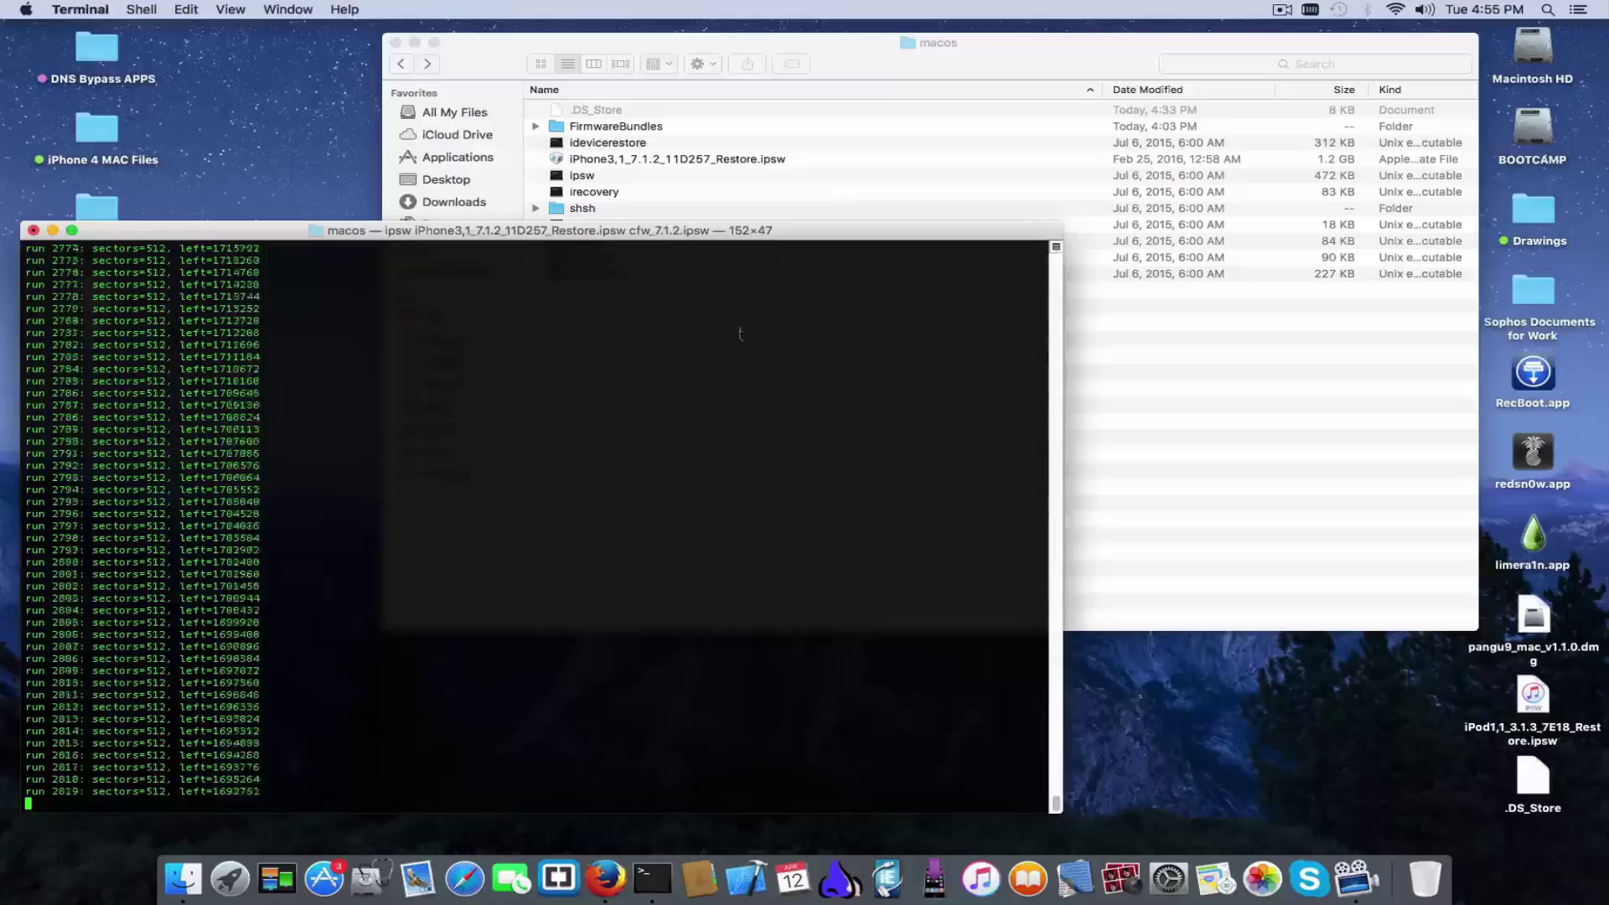
double_click(643, 128)
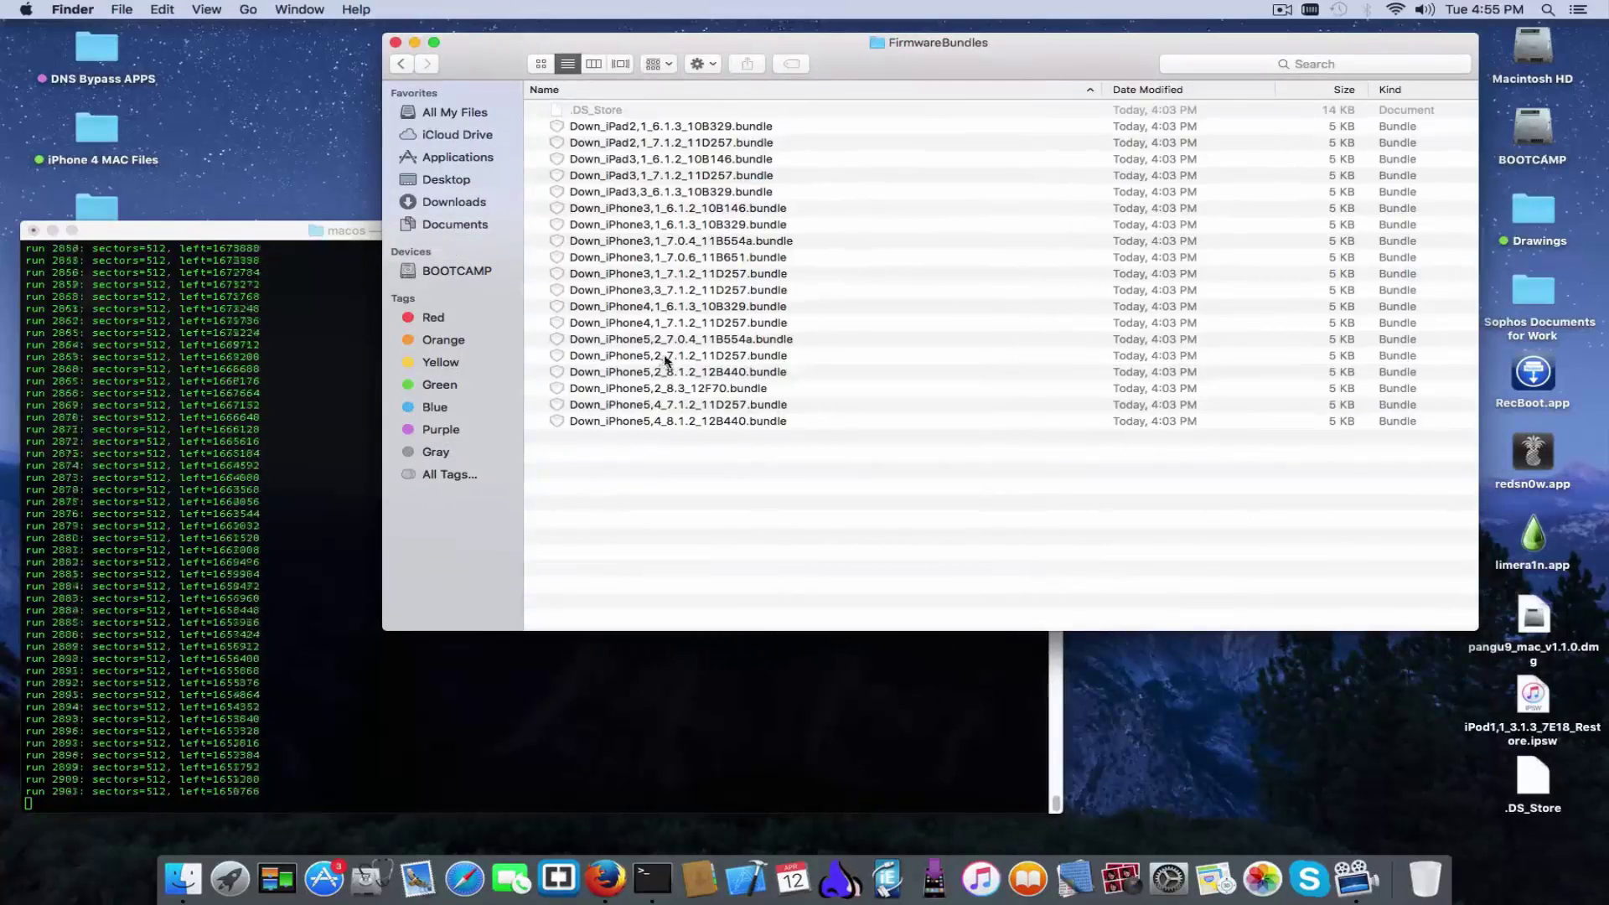
left_click(668, 357)
left_click(677, 422)
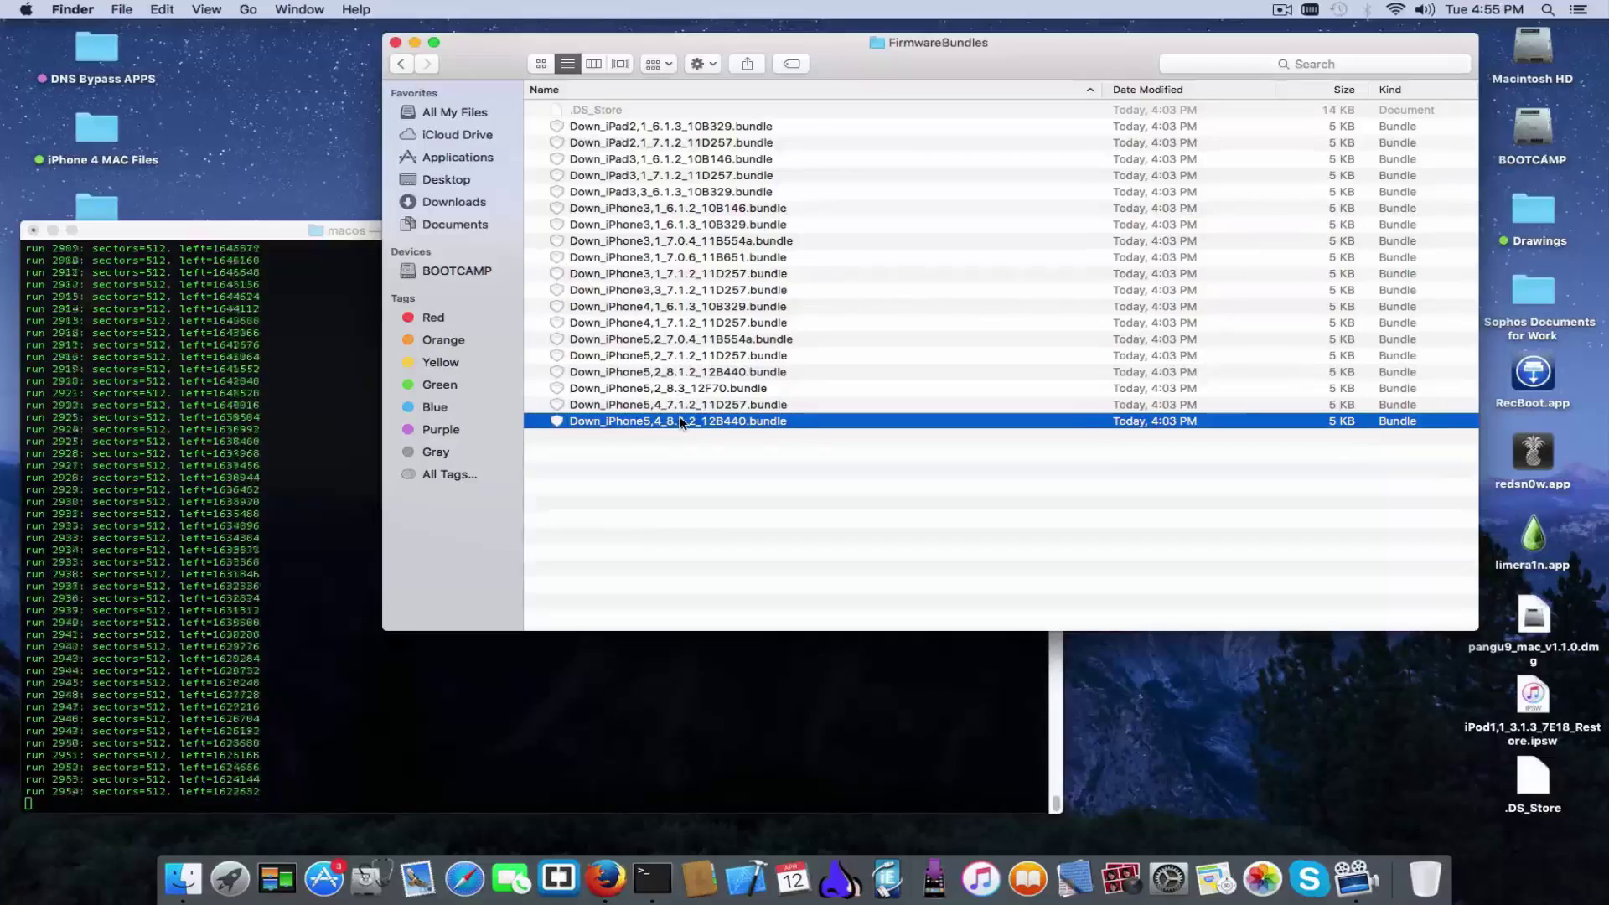
left_click(677, 360)
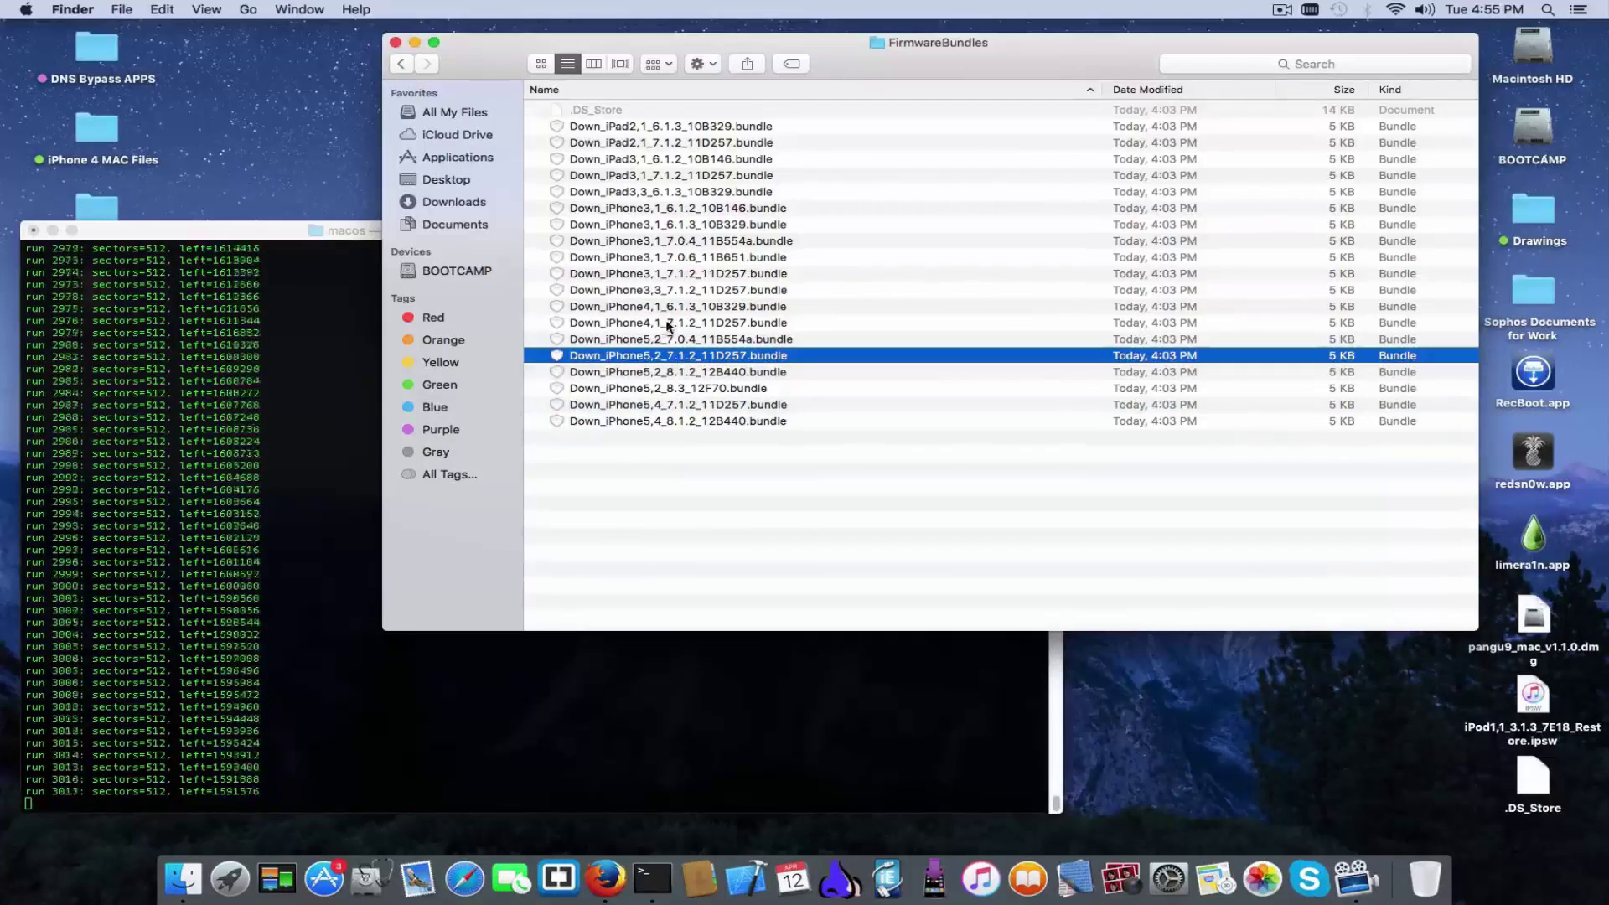
left_click(673, 324)
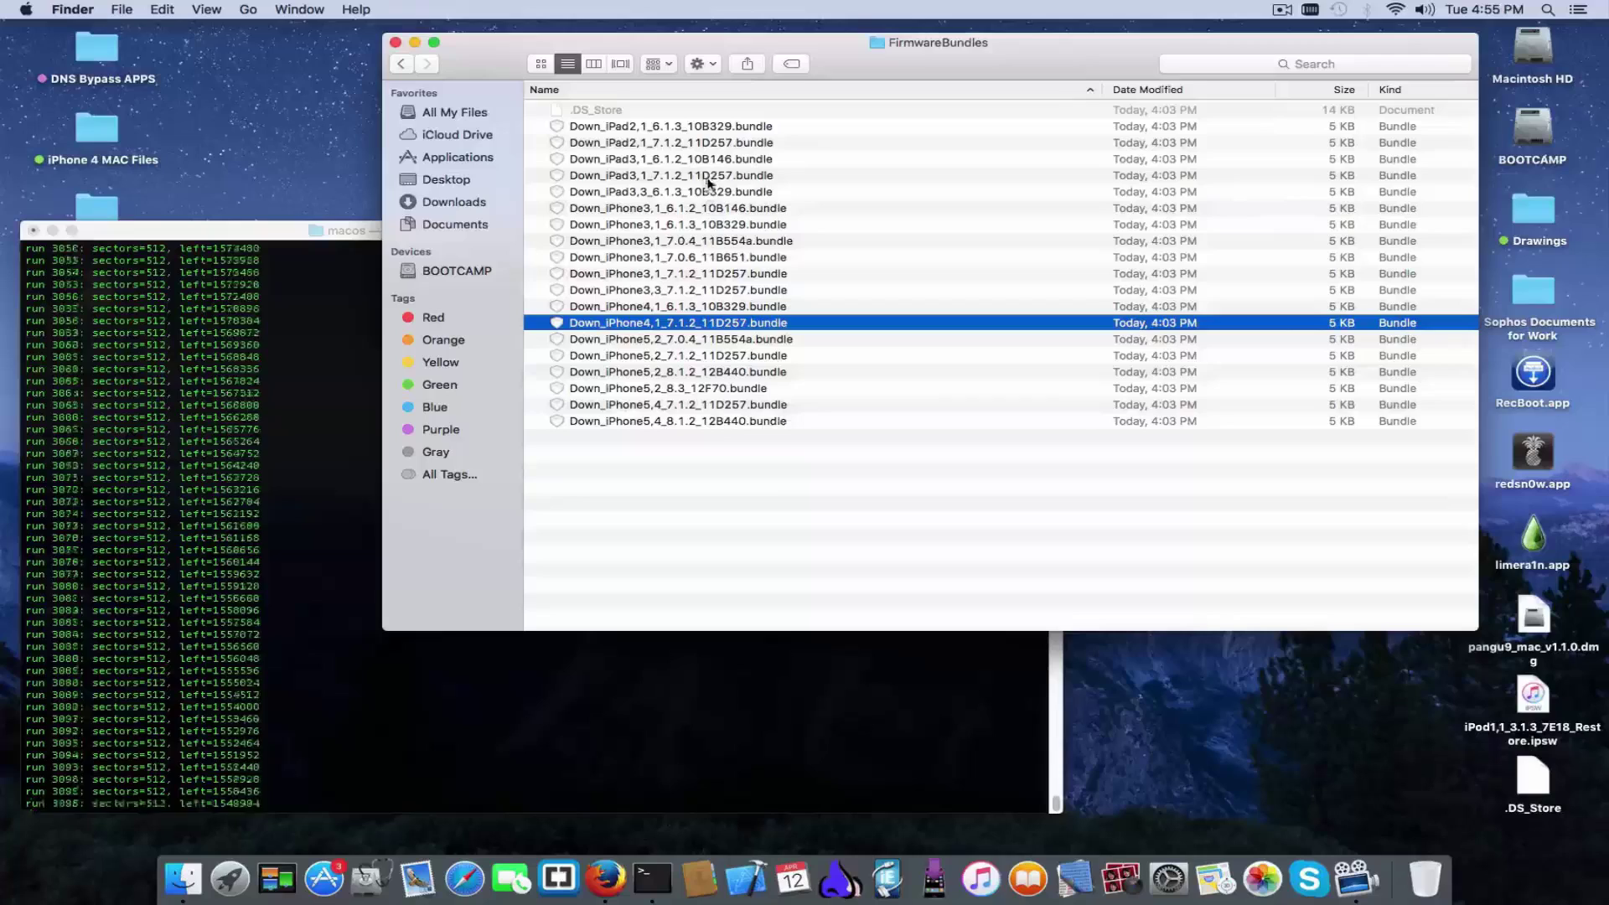
left_click(772, 422)
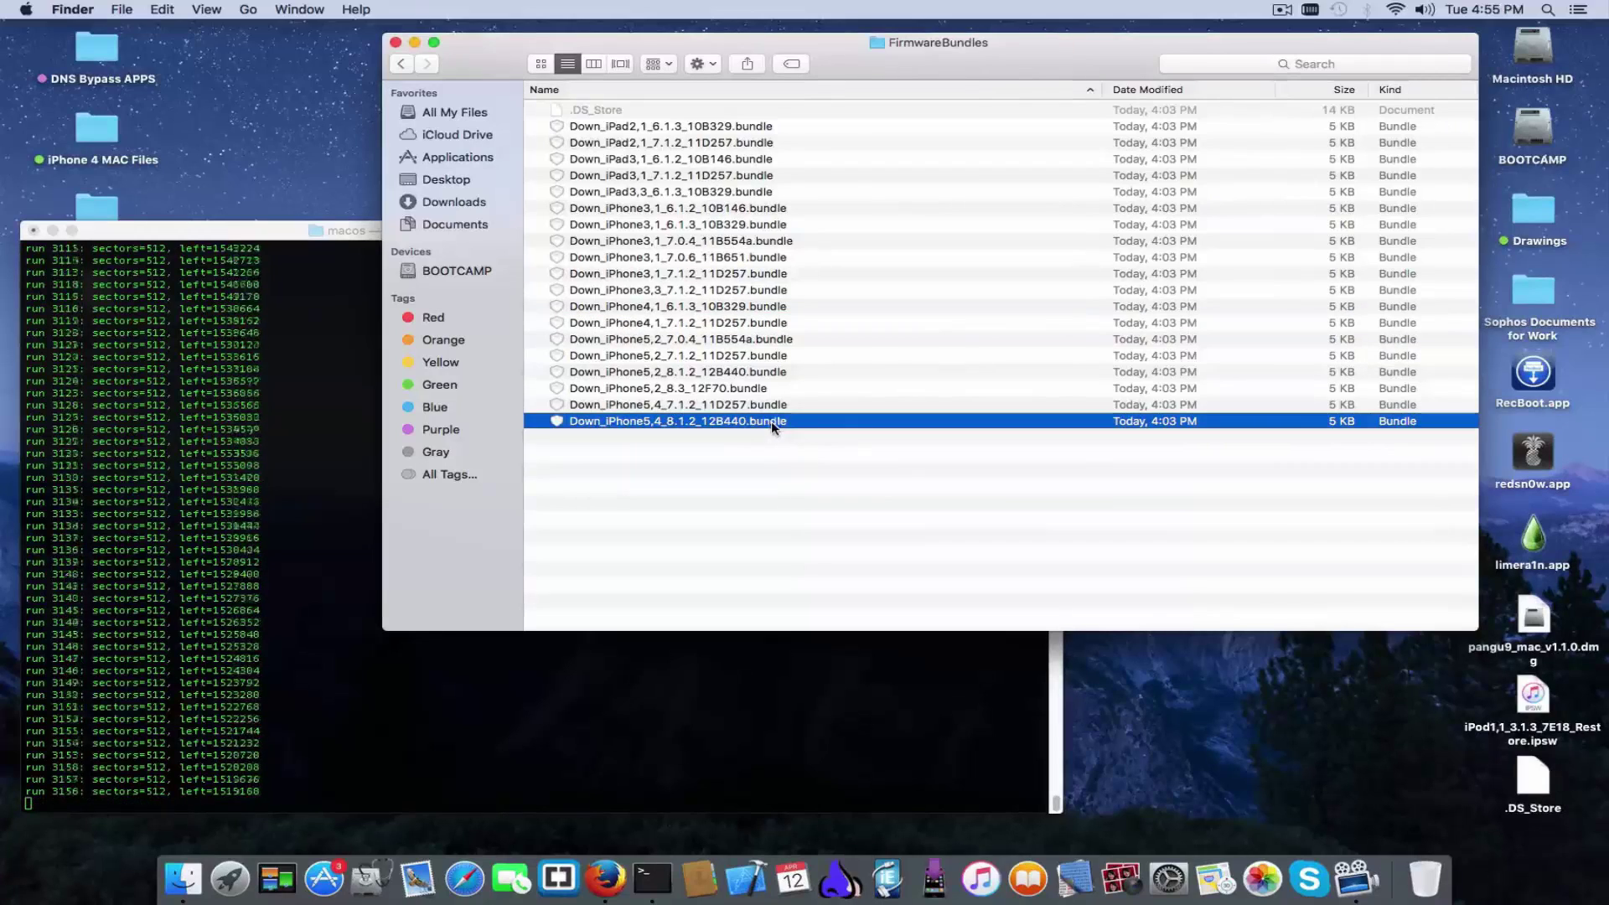
left_click(396, 64)
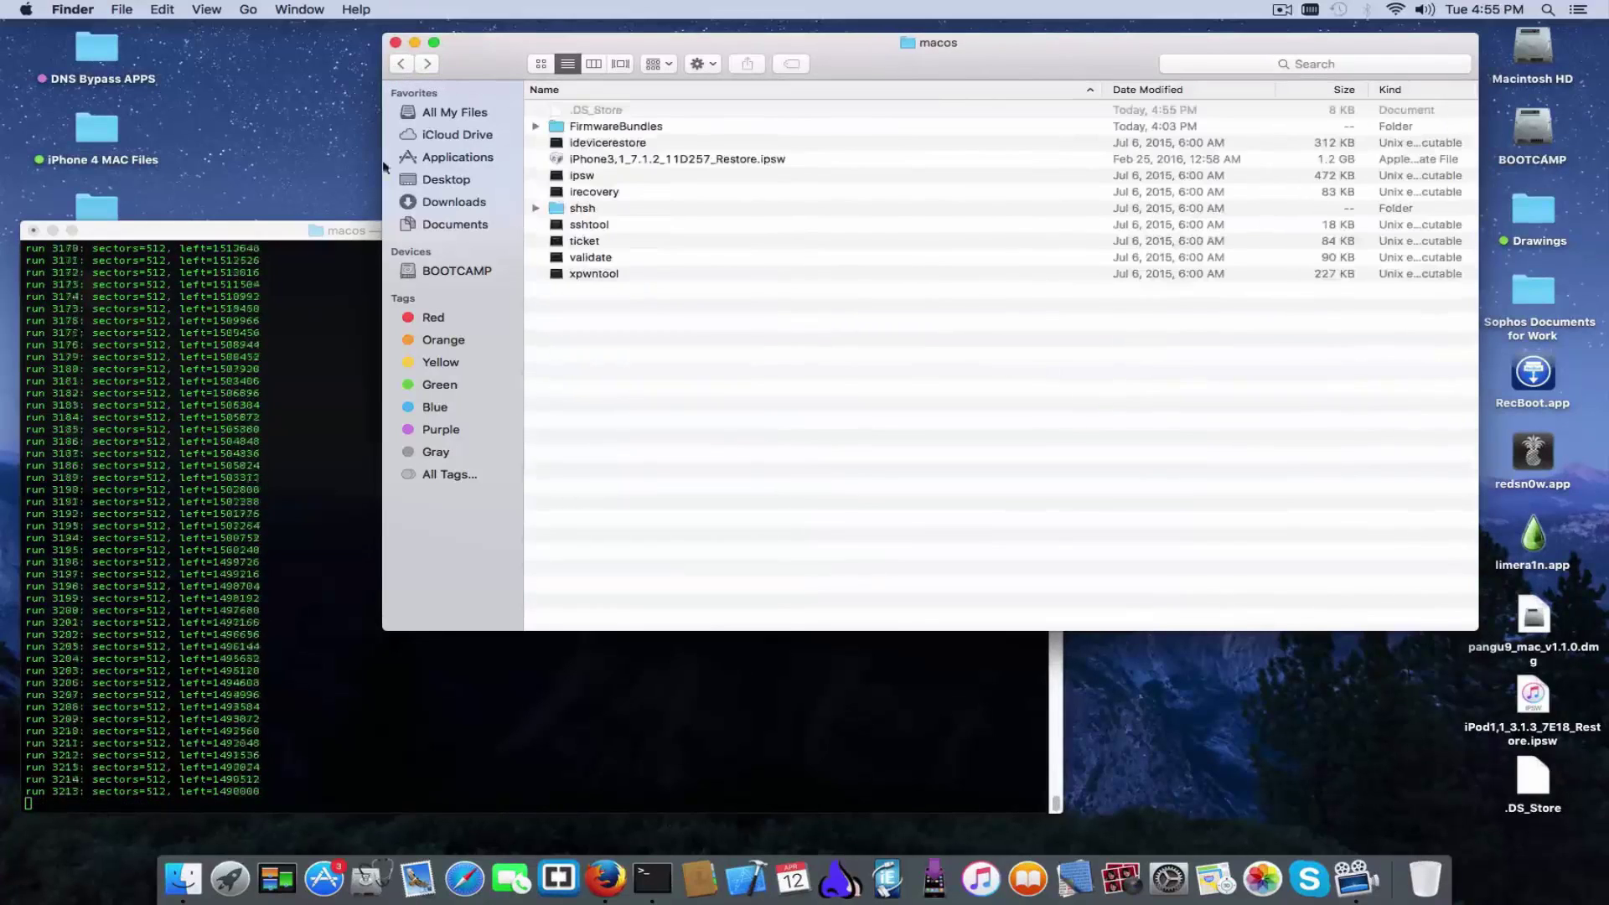
left_click(330, 385)
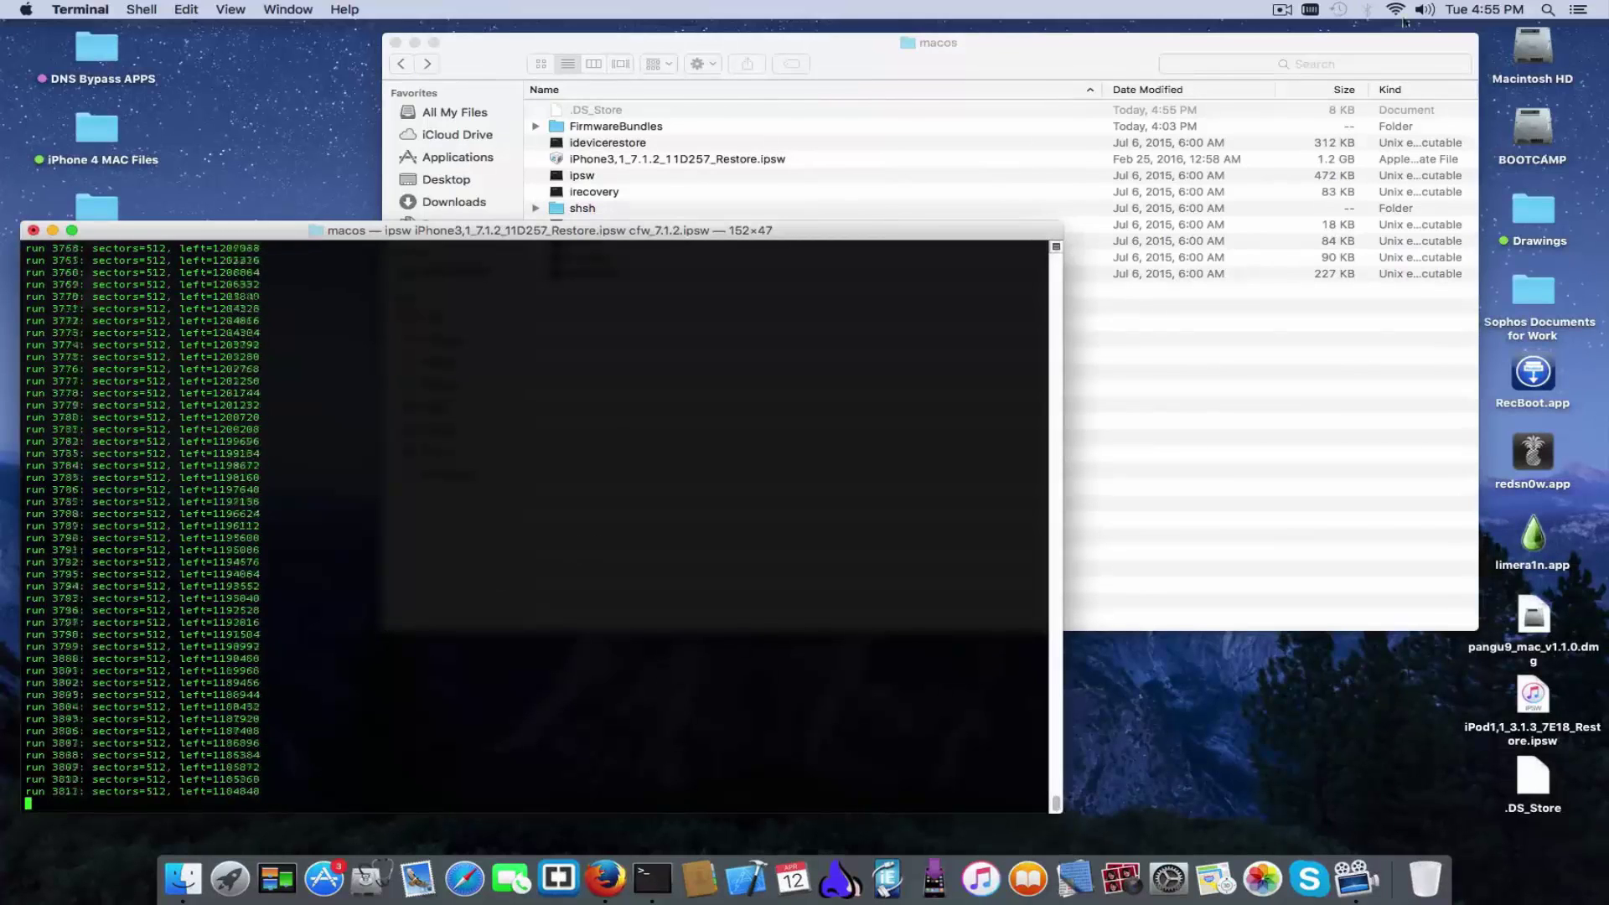
Wait for the ipsw build to finish writing cfw_7.1.2.ipsw at 1.21 GB
left_click(1285, 11)
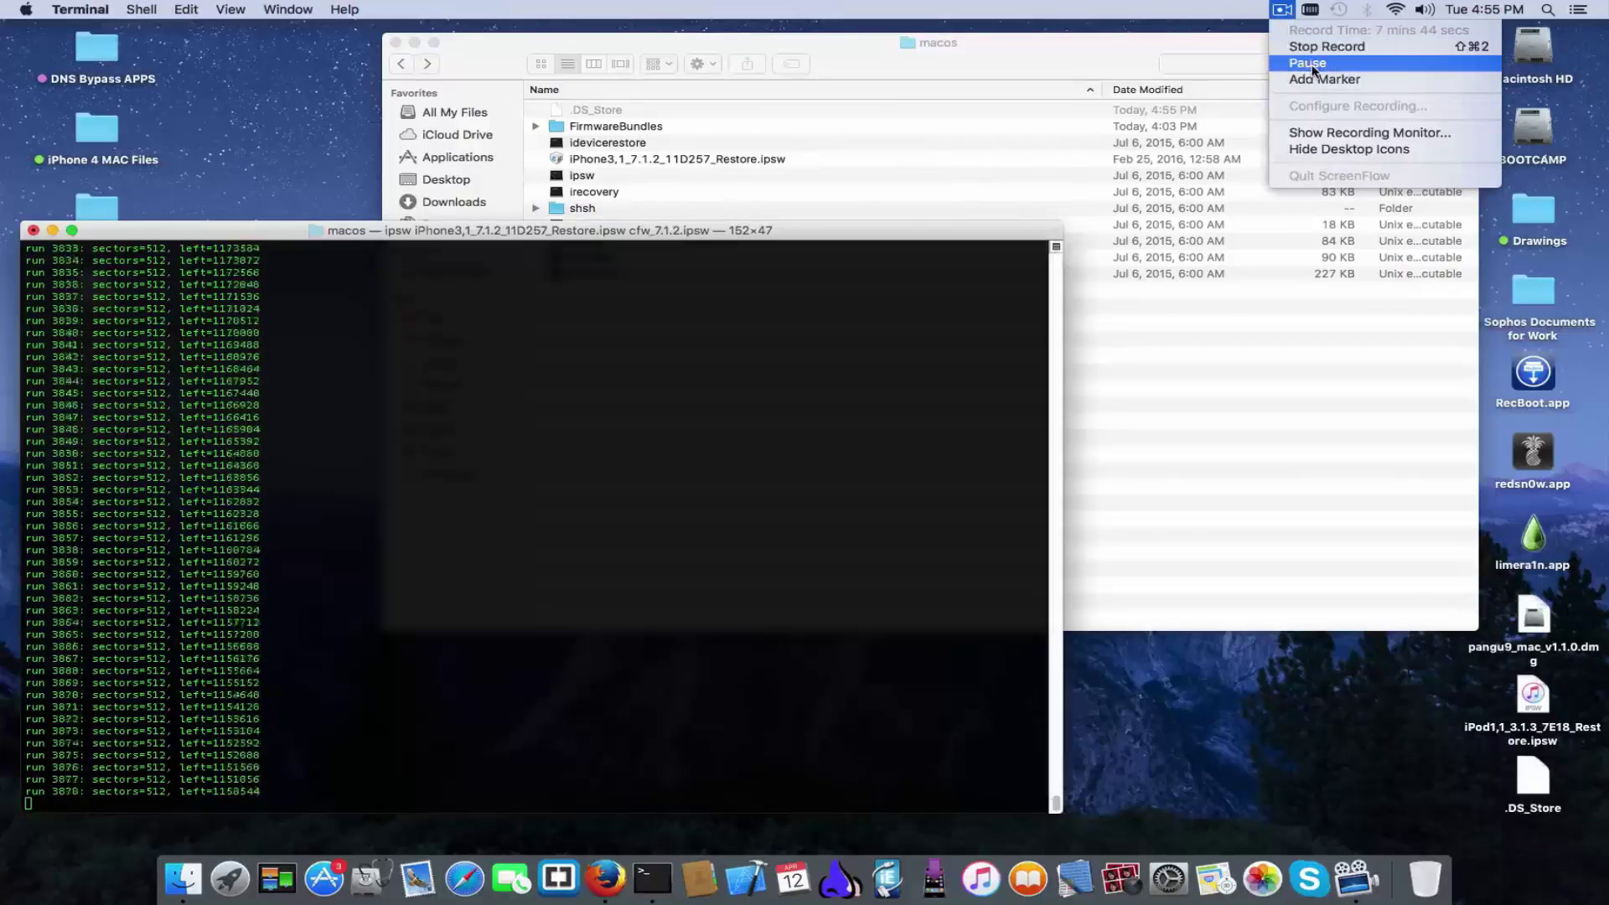
left_click(1312, 64)
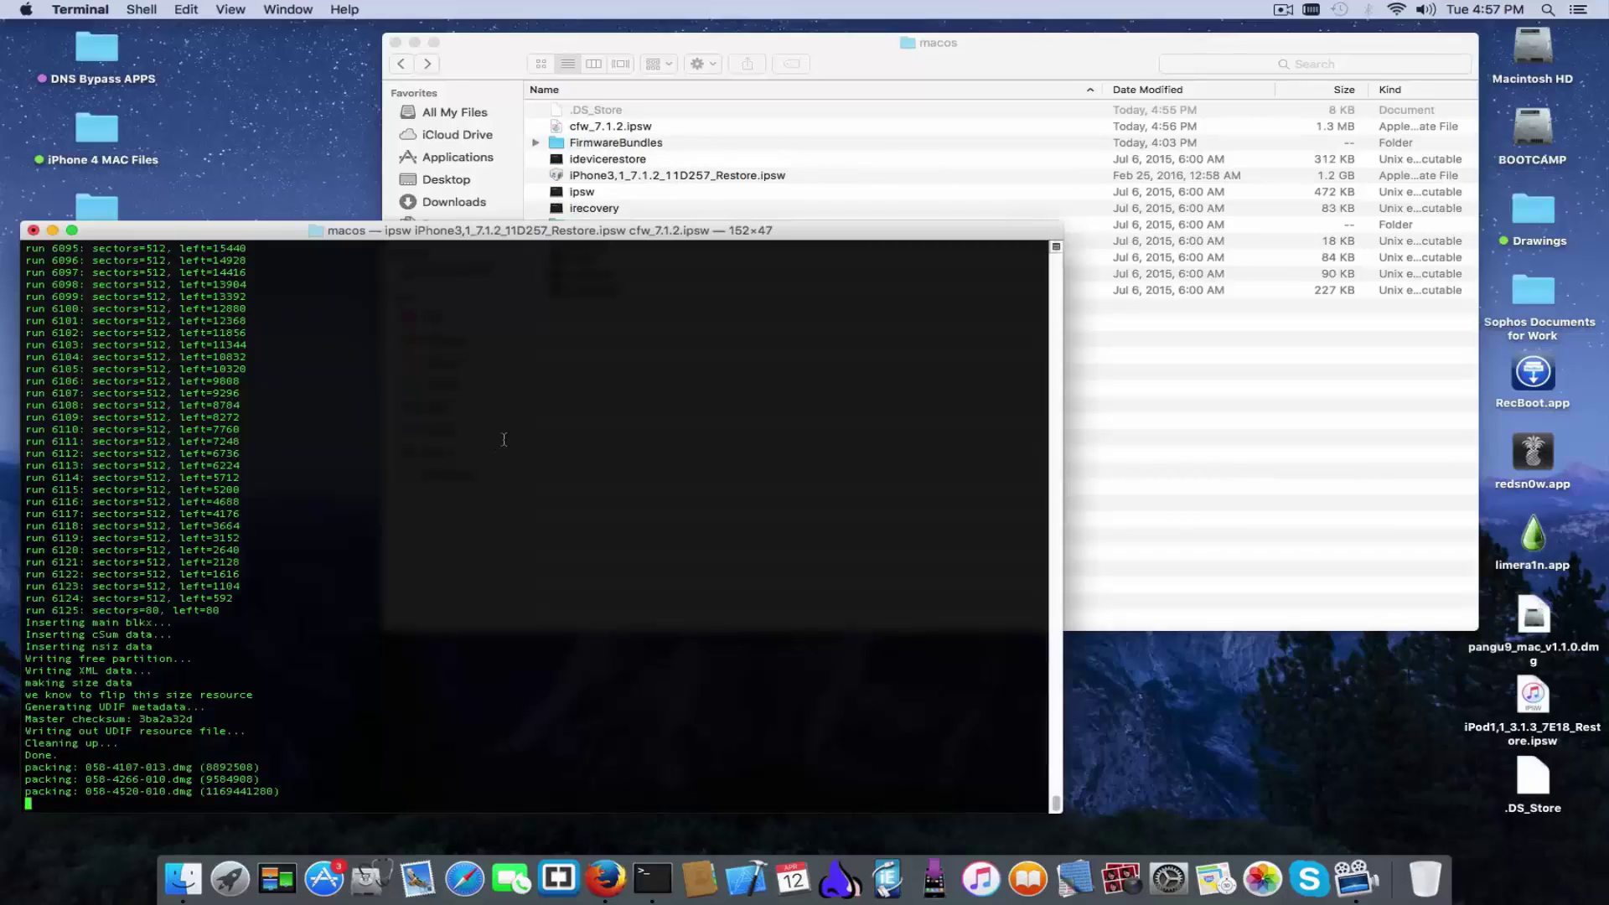
left_click(1283, 9)
left_click(1308, 64)
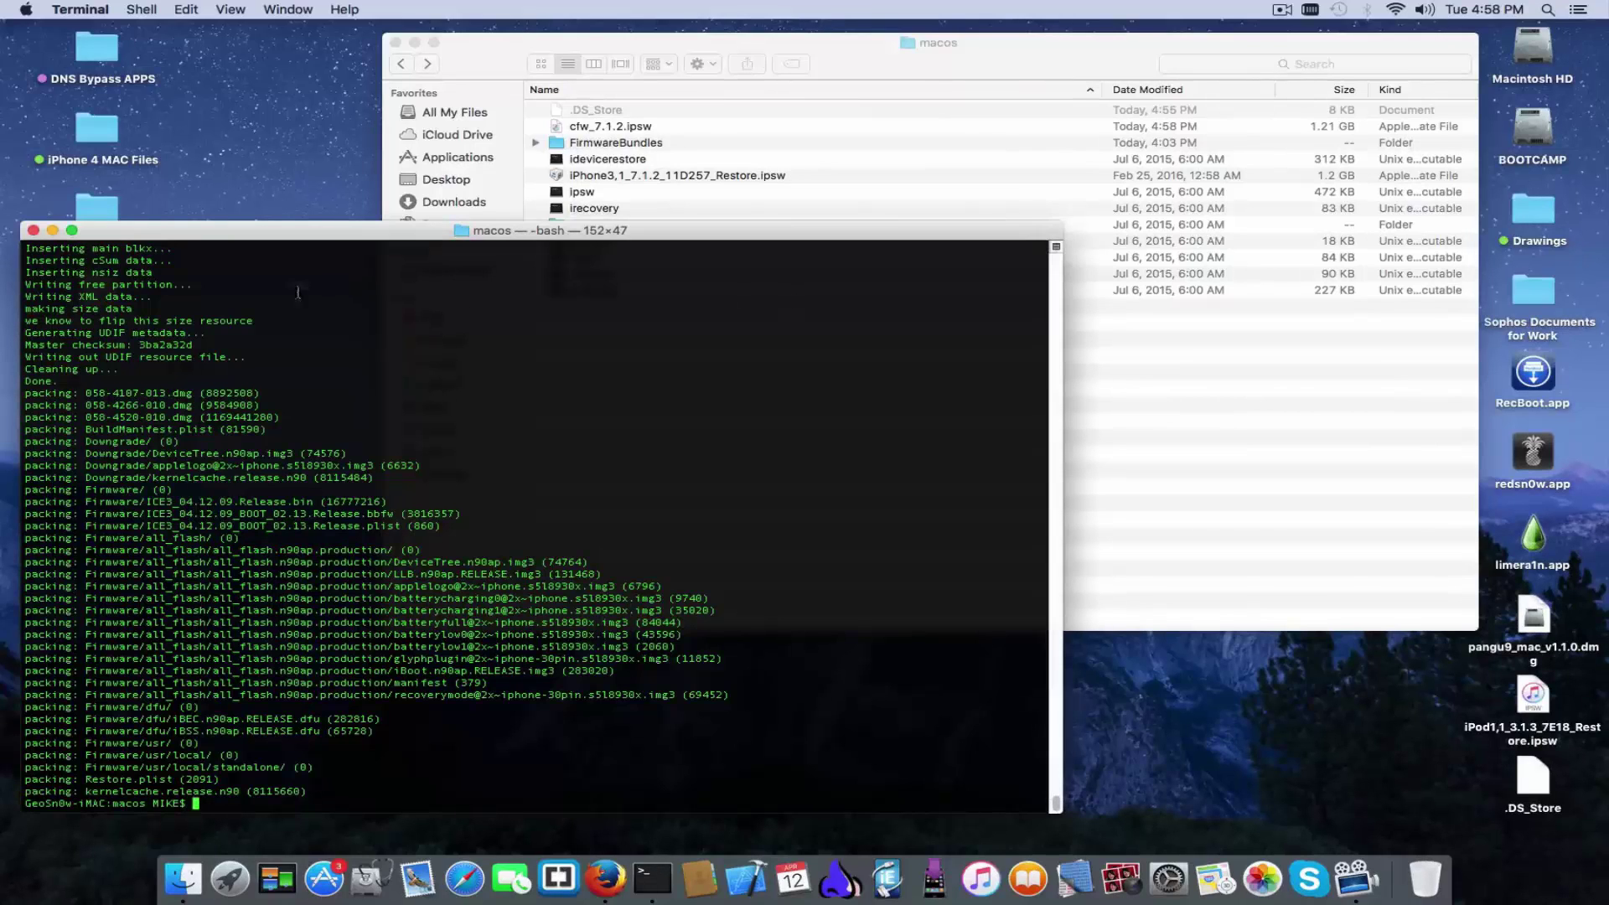
Close the build's Terminal window and select cfw_7.1.2.ipsw, then idevicerestore, in Finder
left_click(33, 231)
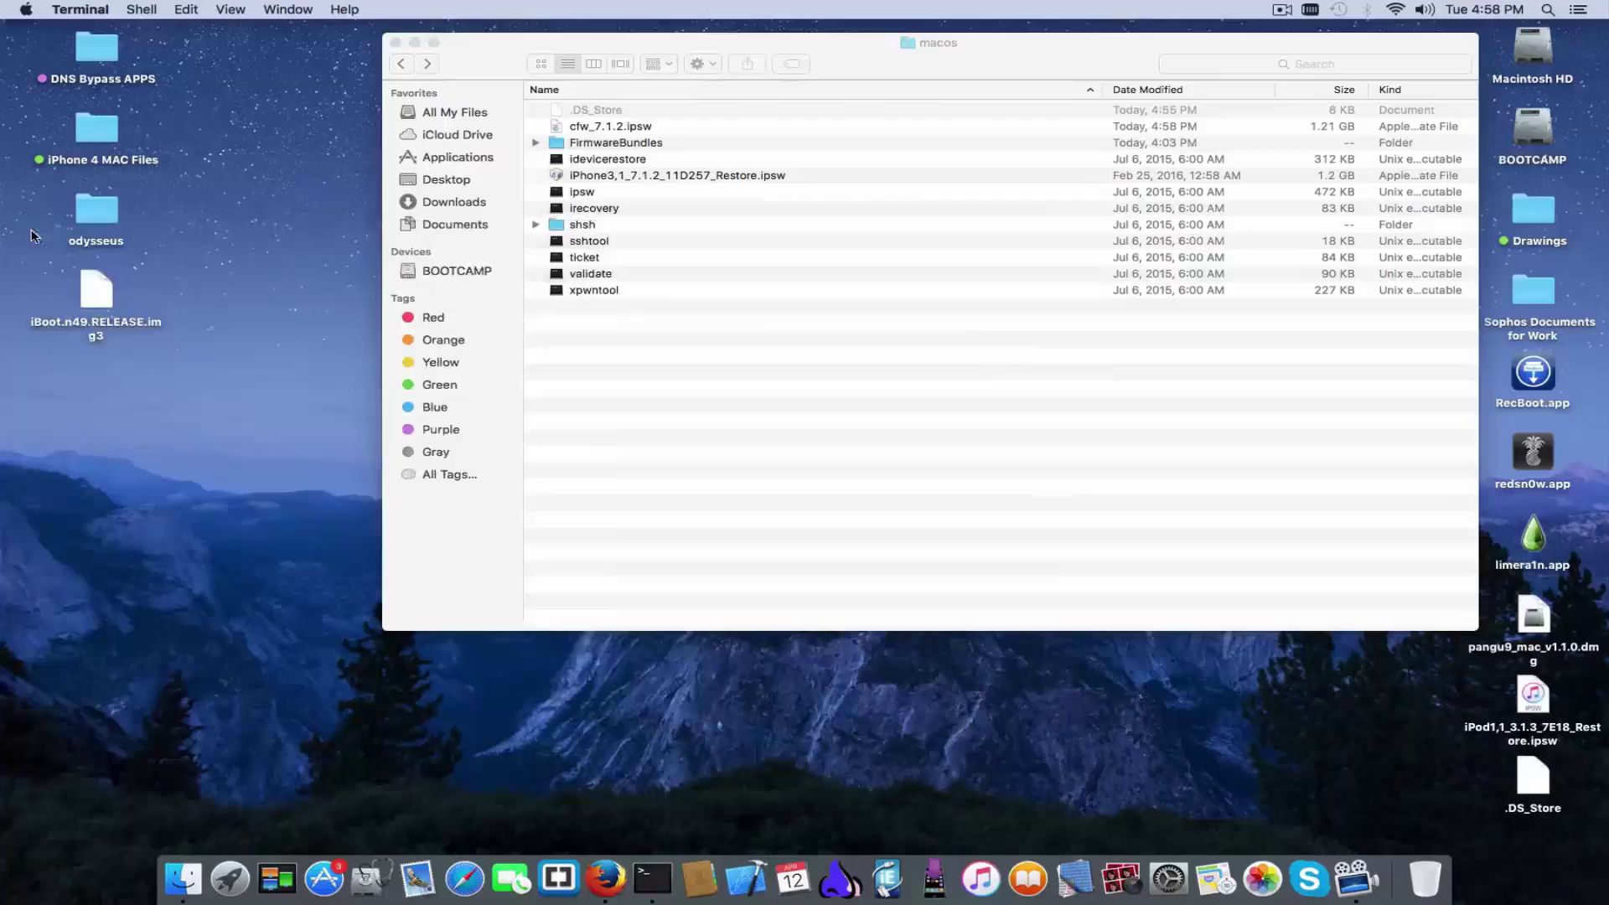
mouse_move(597, 127)
left_mouse_down()
mouse_move(624, 199)
mouse_move(623, 346)
mouse_move(612, 130)
left_mouse_up()
left_click(600, 127)
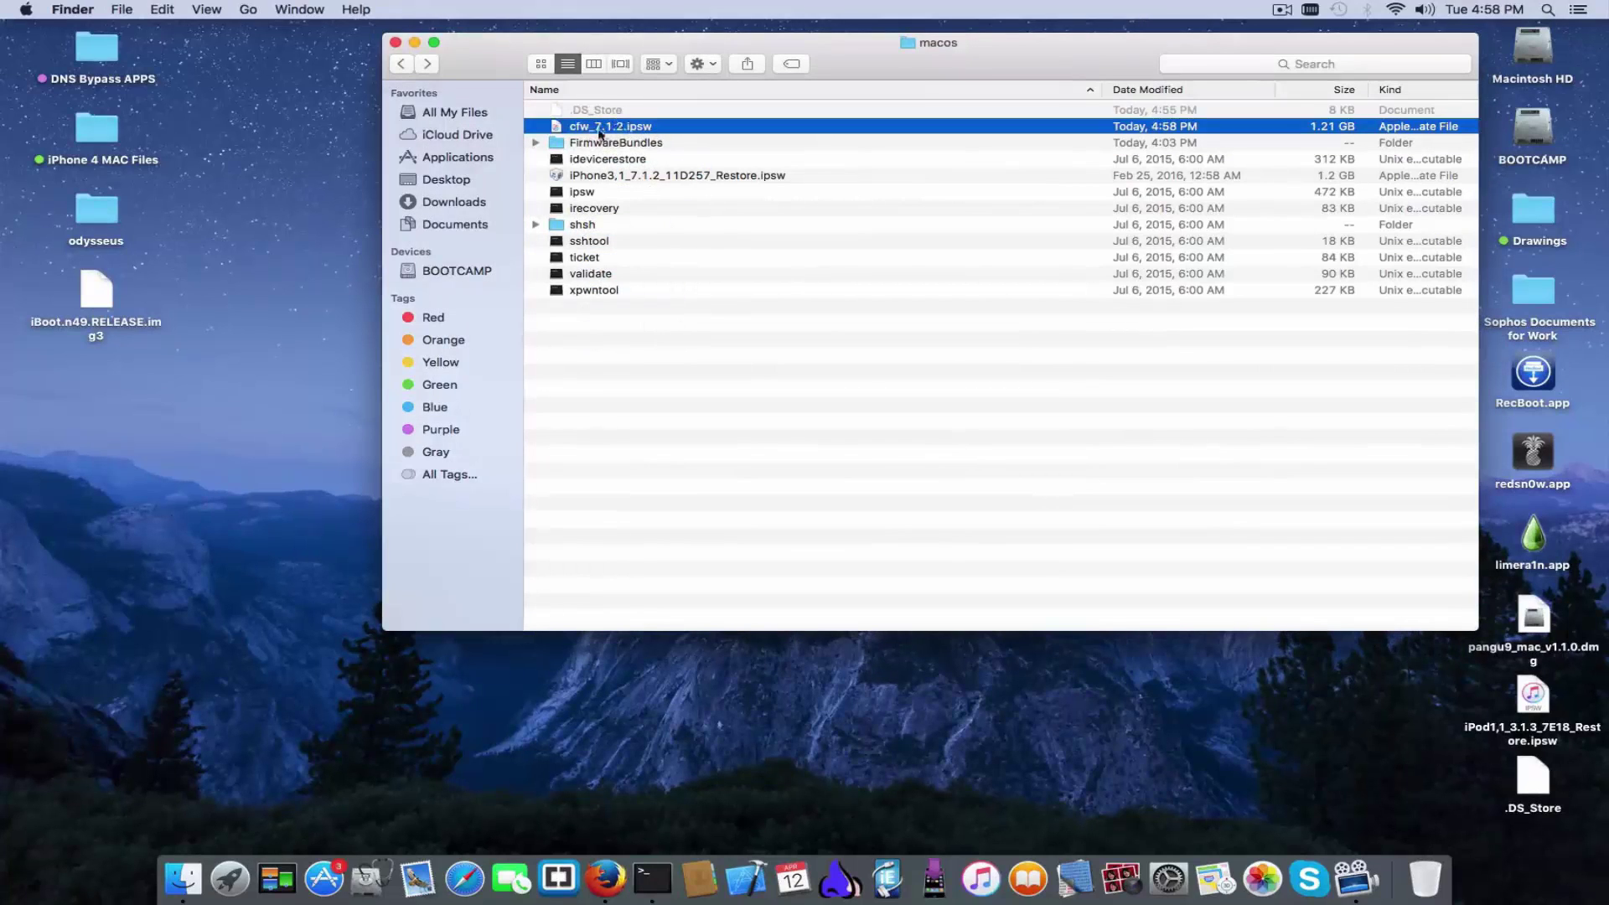
left_click(686, 362)
left_click(622, 160)
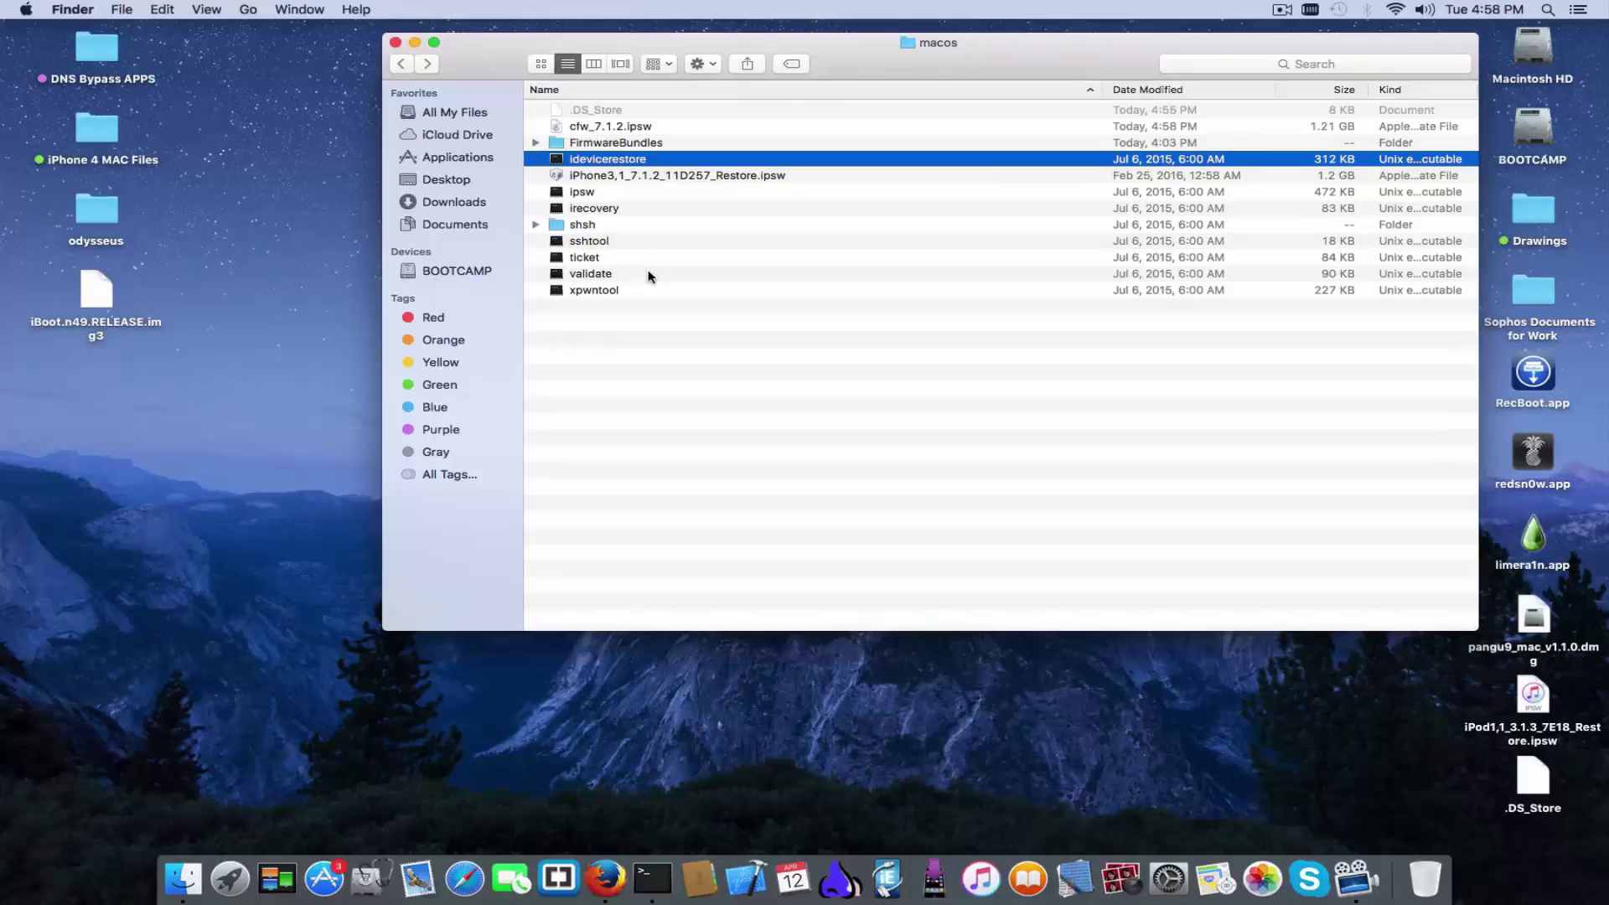
Reselect idevicerestore, open a Terminal window, then quit Terminal from the Dock
left_click(671, 394)
left_click(640, 163)
left_click(653, 878)
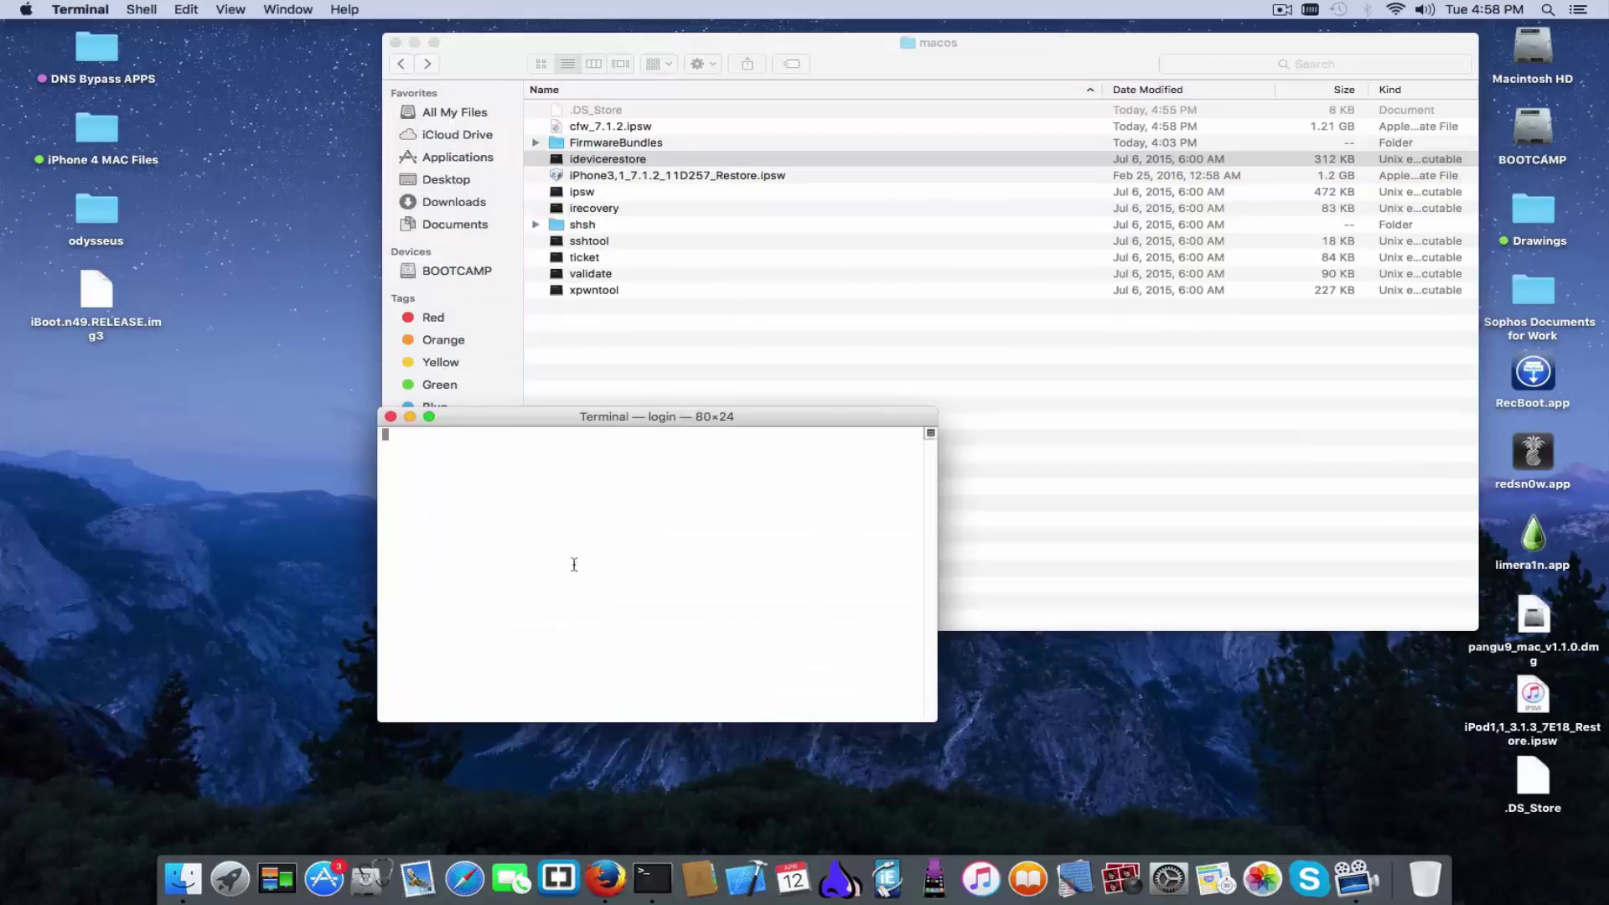
left_click(390, 417)
left_click(254, 880)
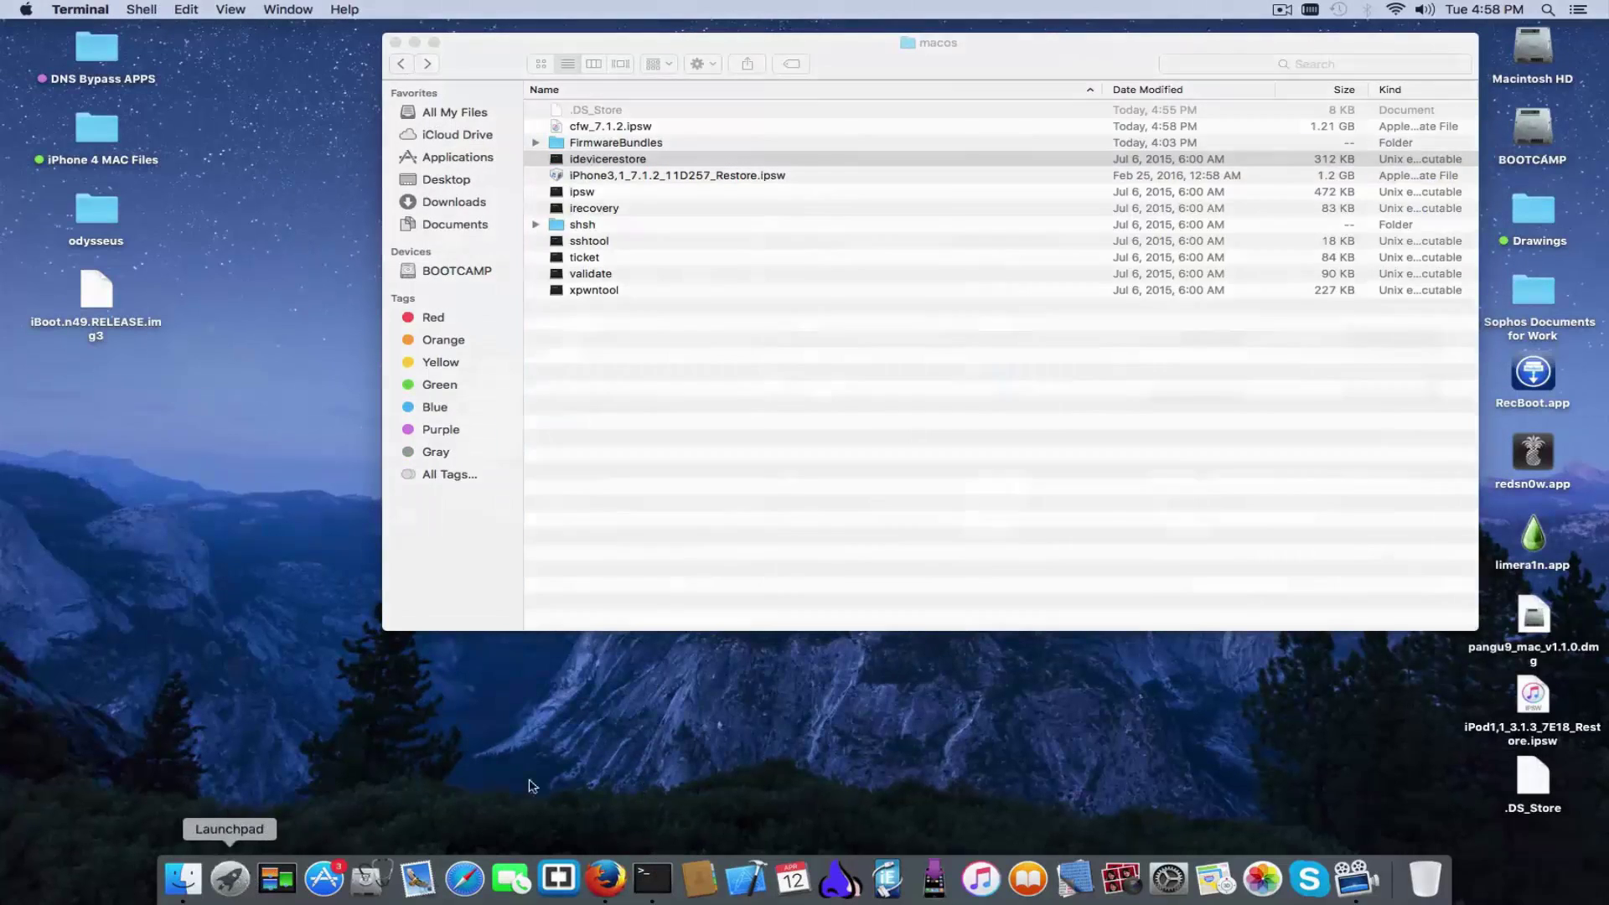
left_click(1191, 367)
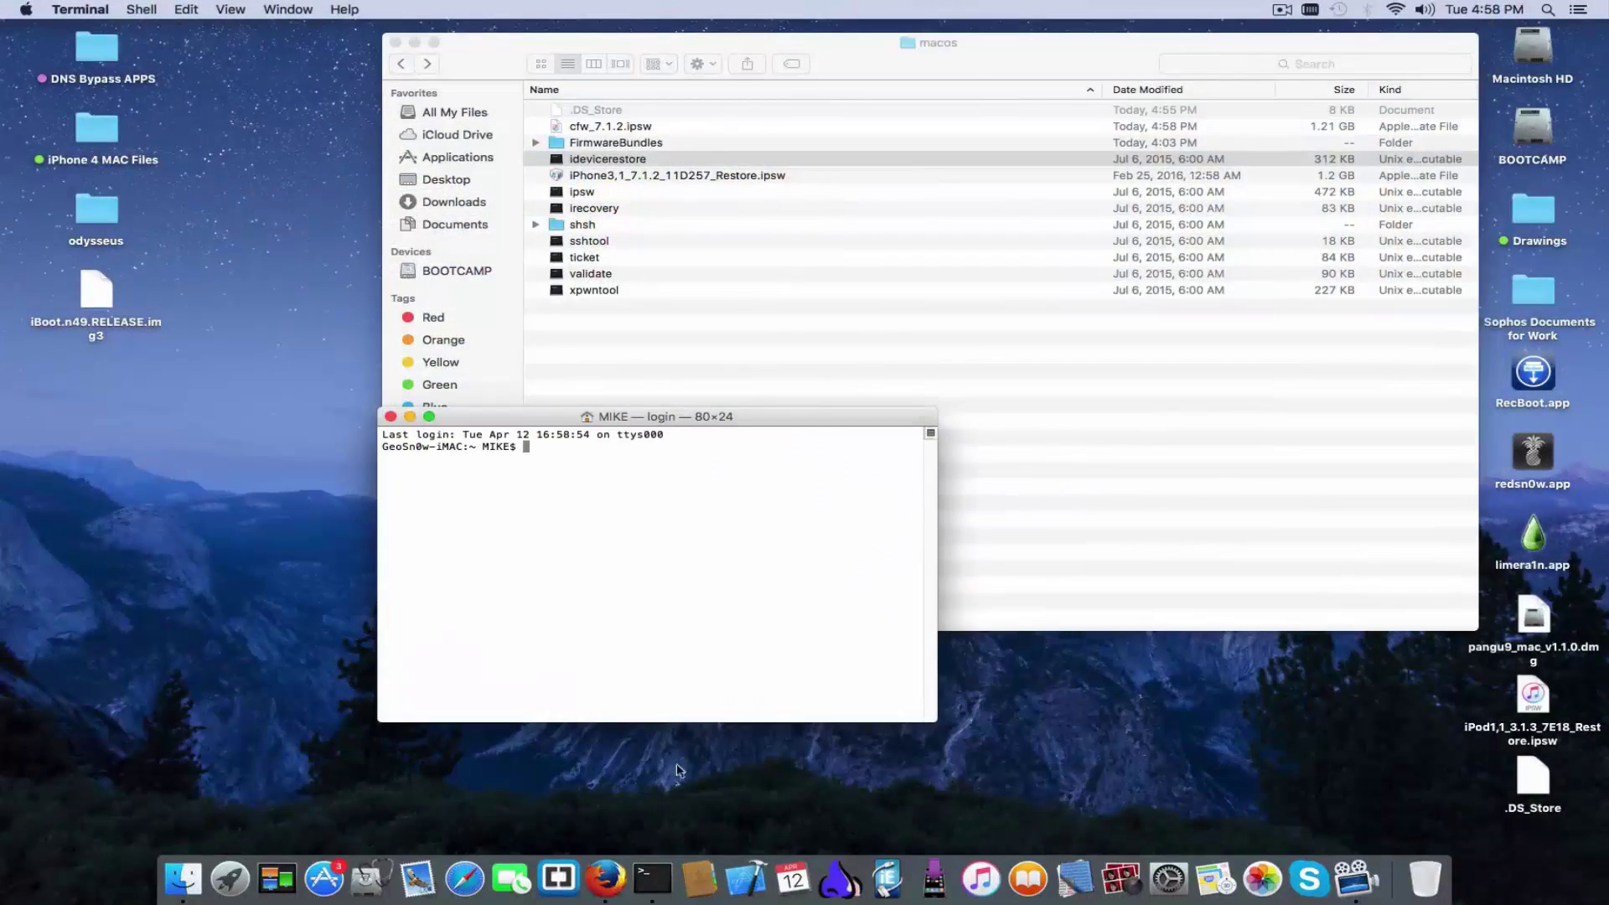
right_click(653, 878)
left_click(666, 826)
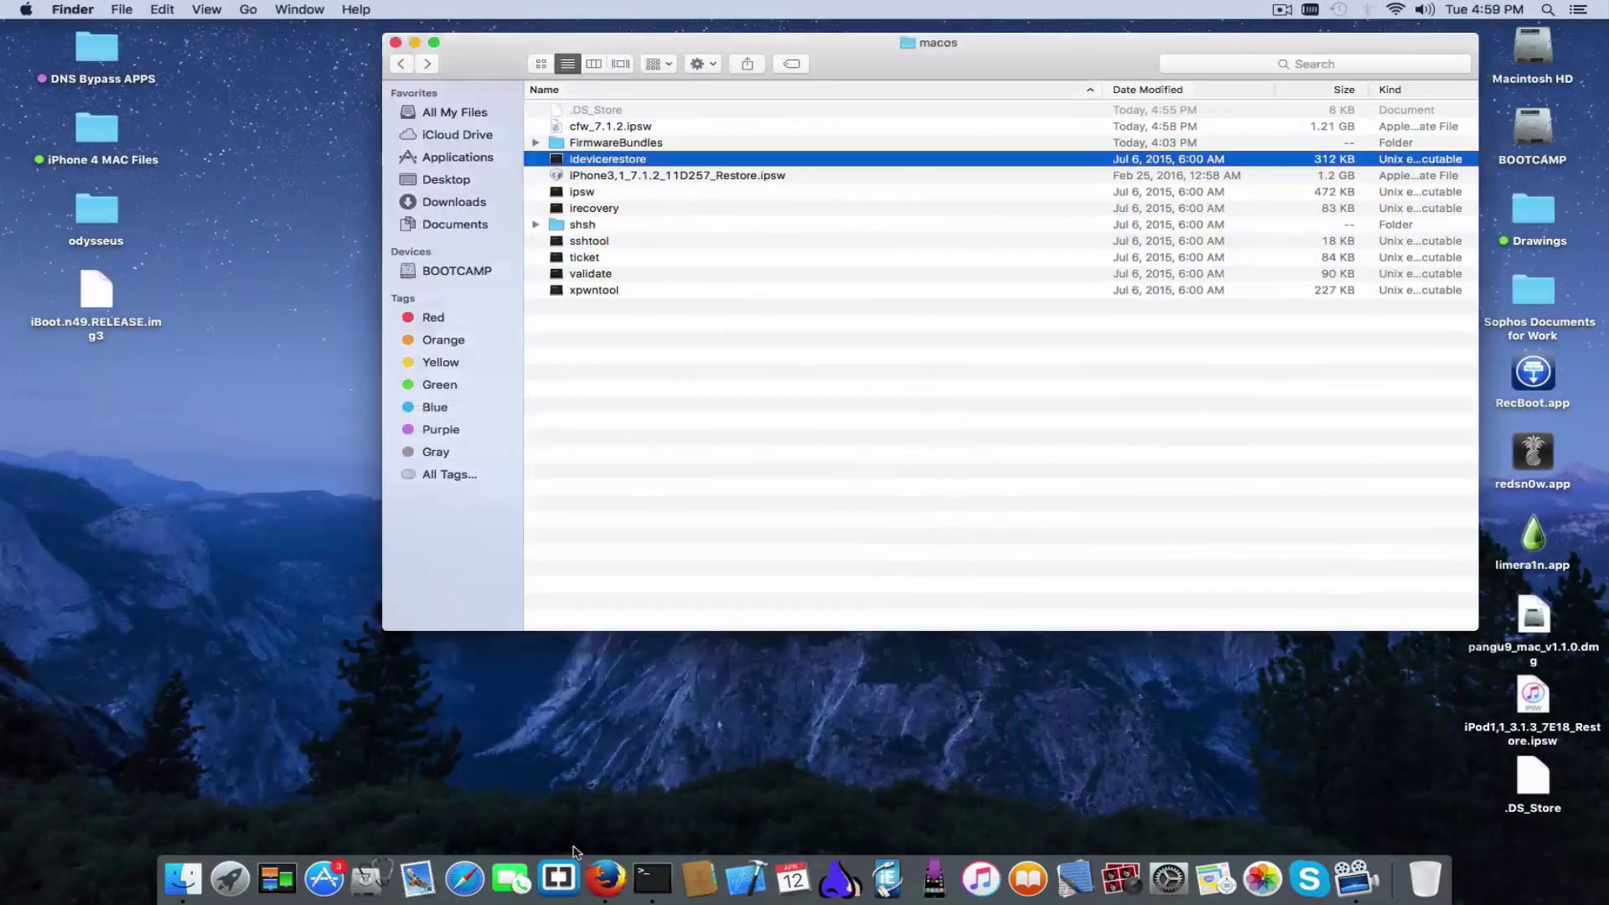
Quit Terminal again, then reopen it by searching 'term' in the launcher
left_click(229, 879)
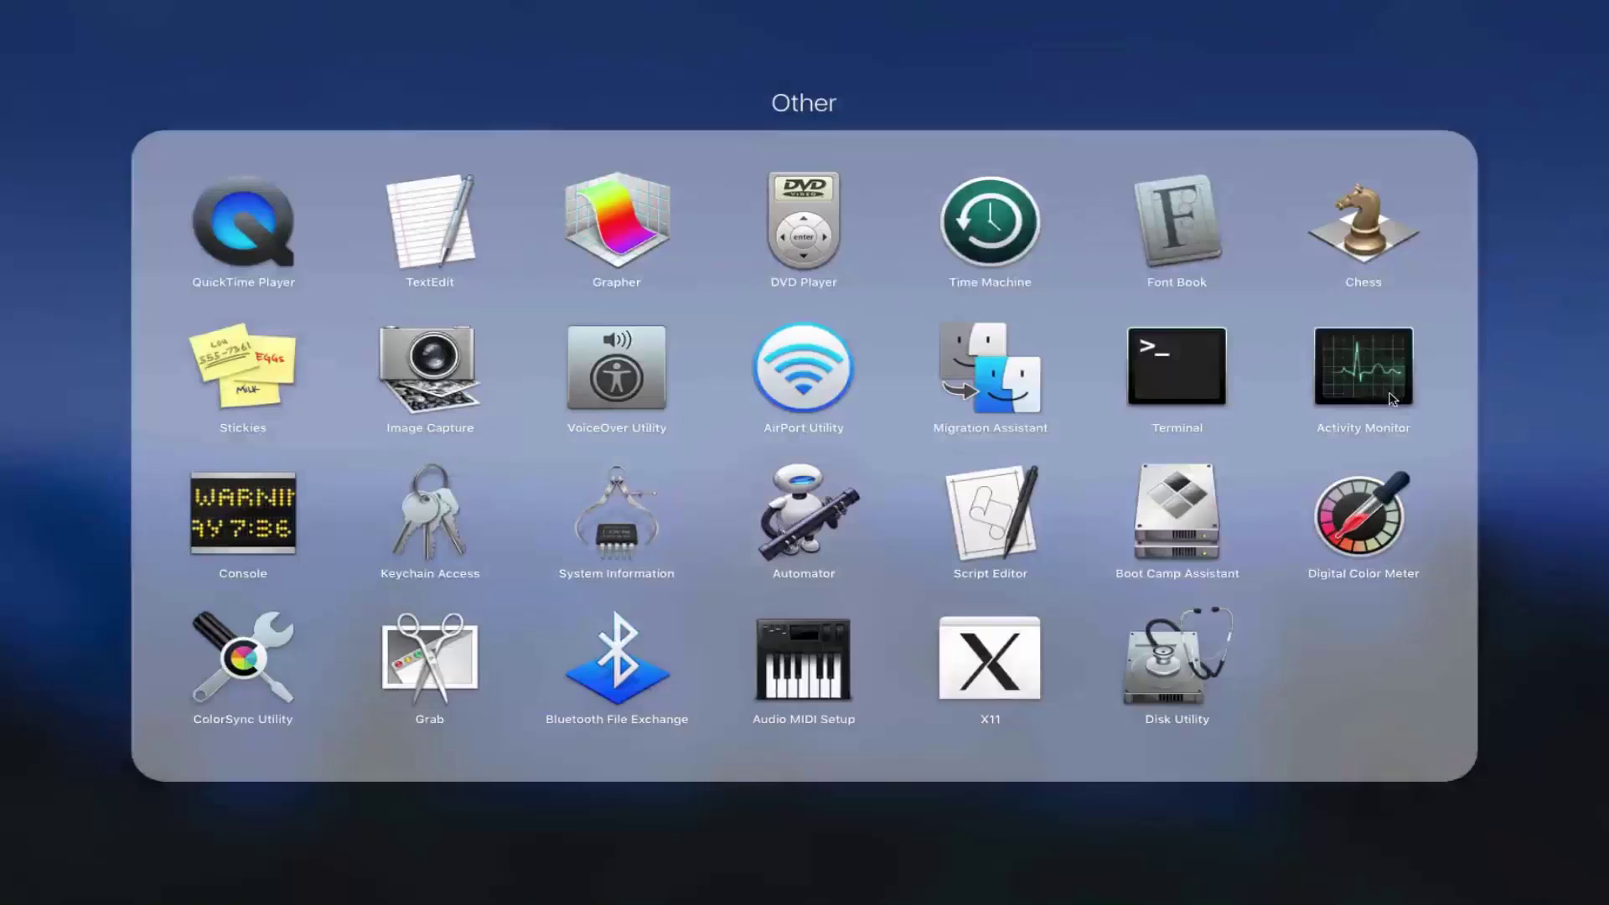
left_click(1184, 375)
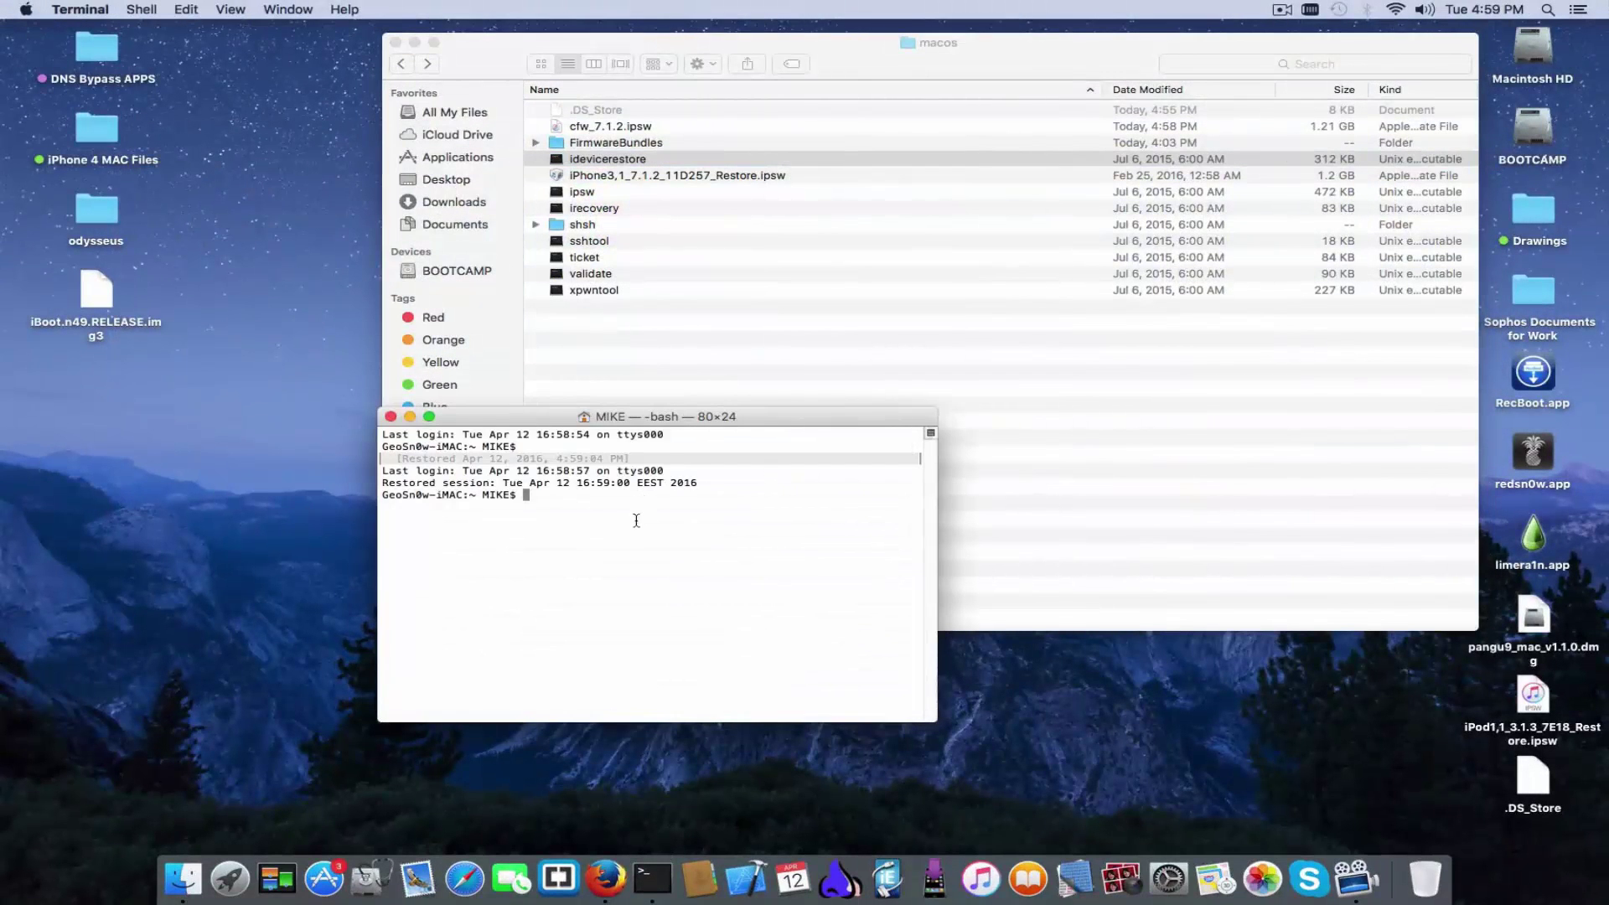
right_click(662, 884)
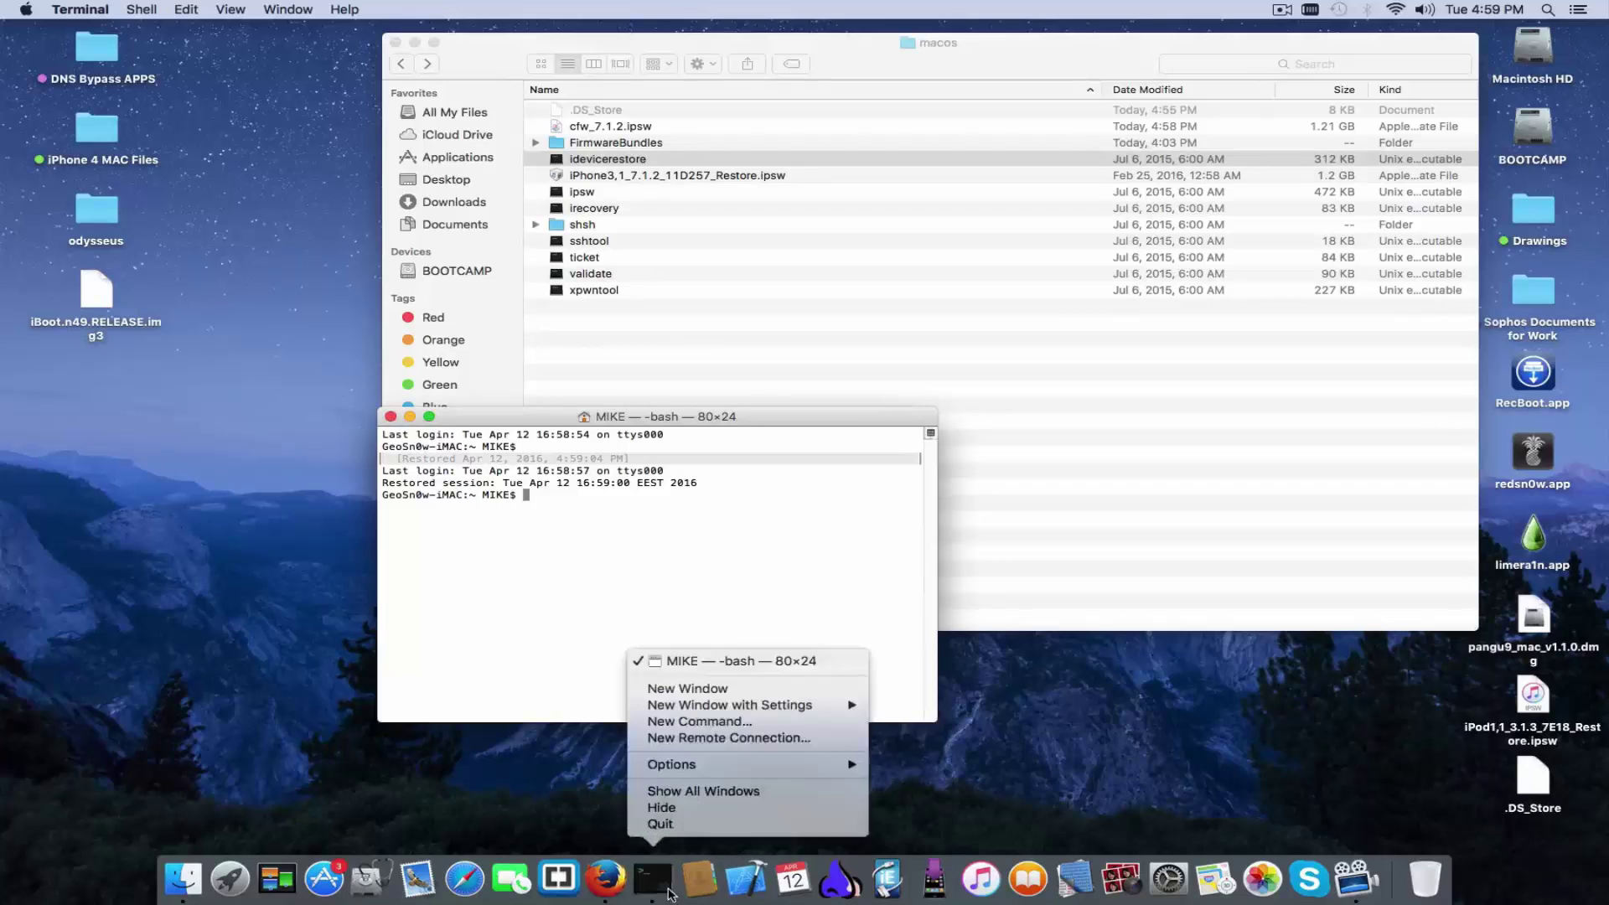
left_click(670, 828)
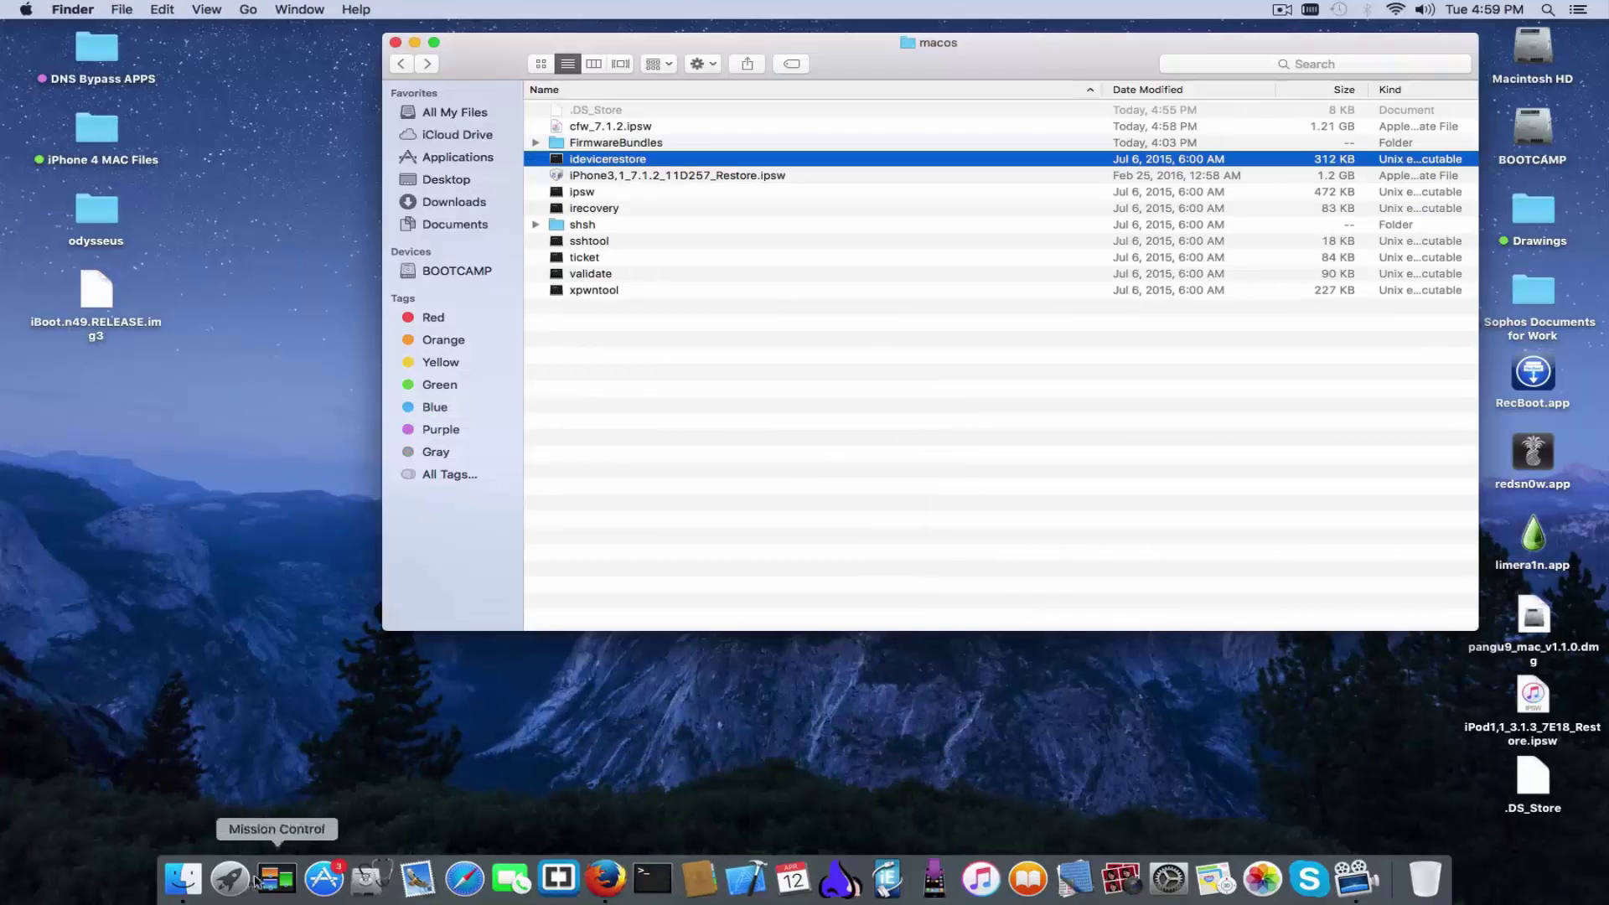
left_click(230, 879)
left_click(928, 50)
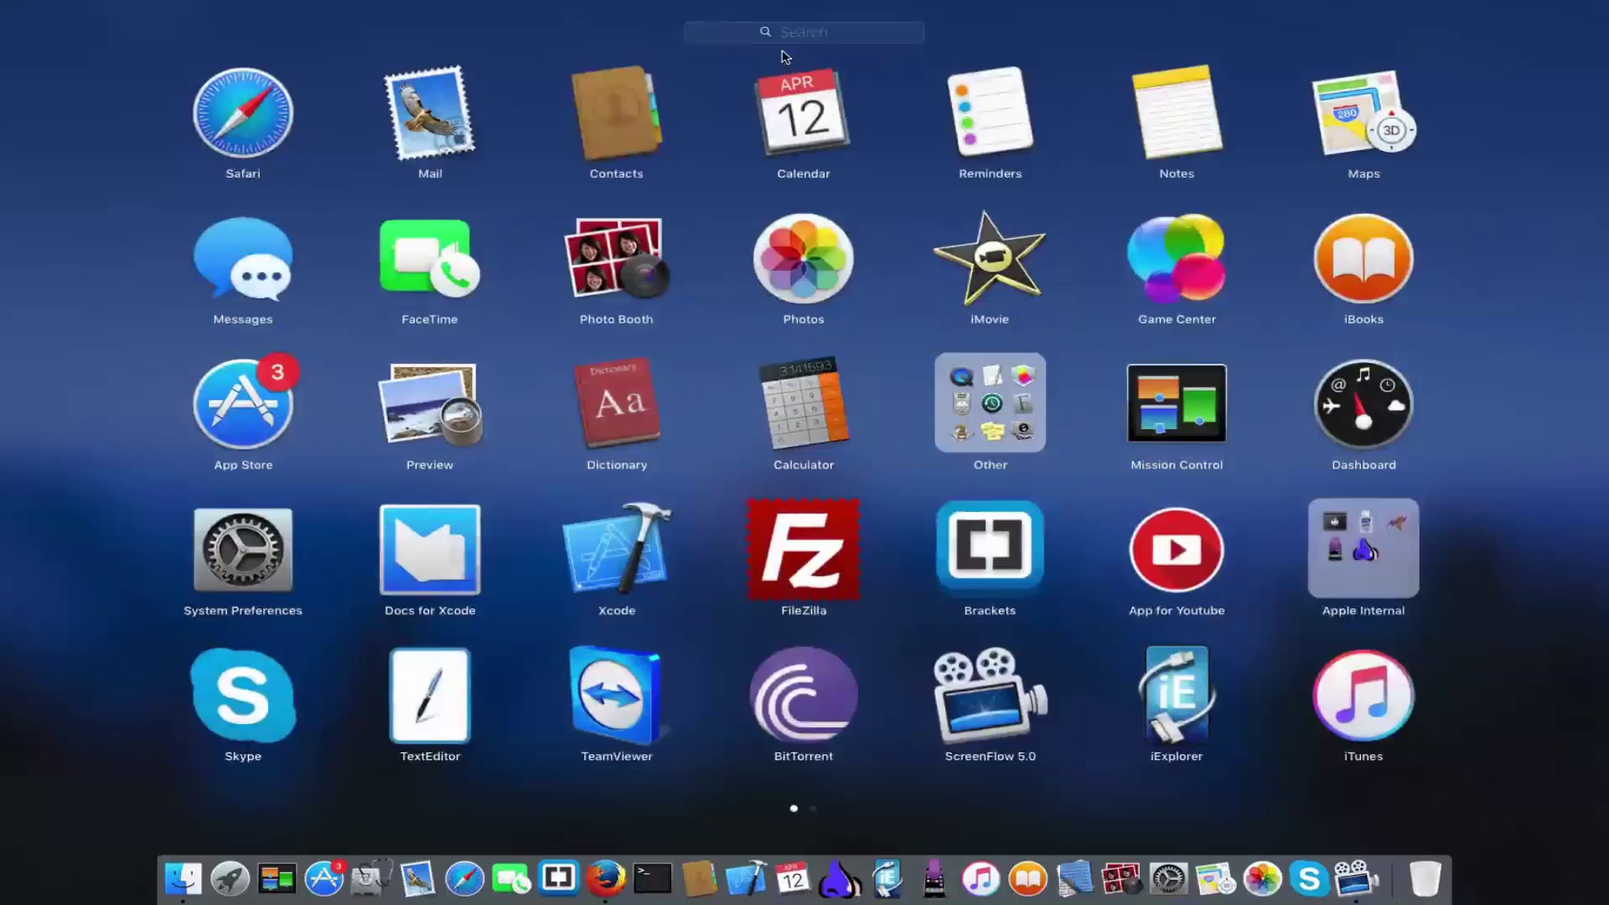
left_click(792, 38)
left_click(214, 891)
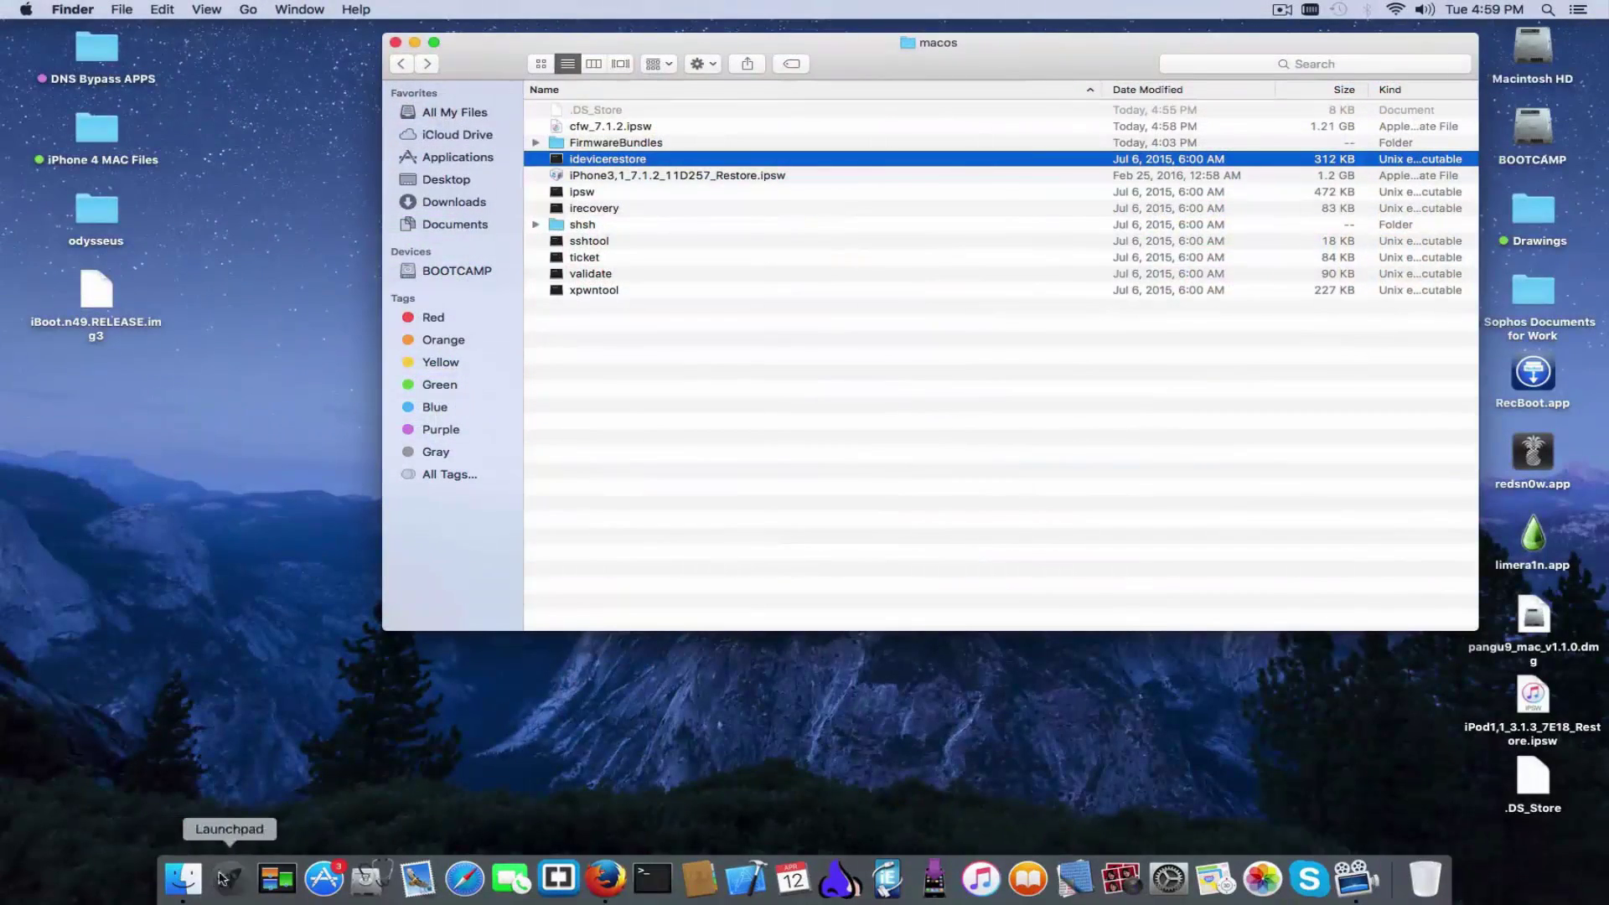
type("term")
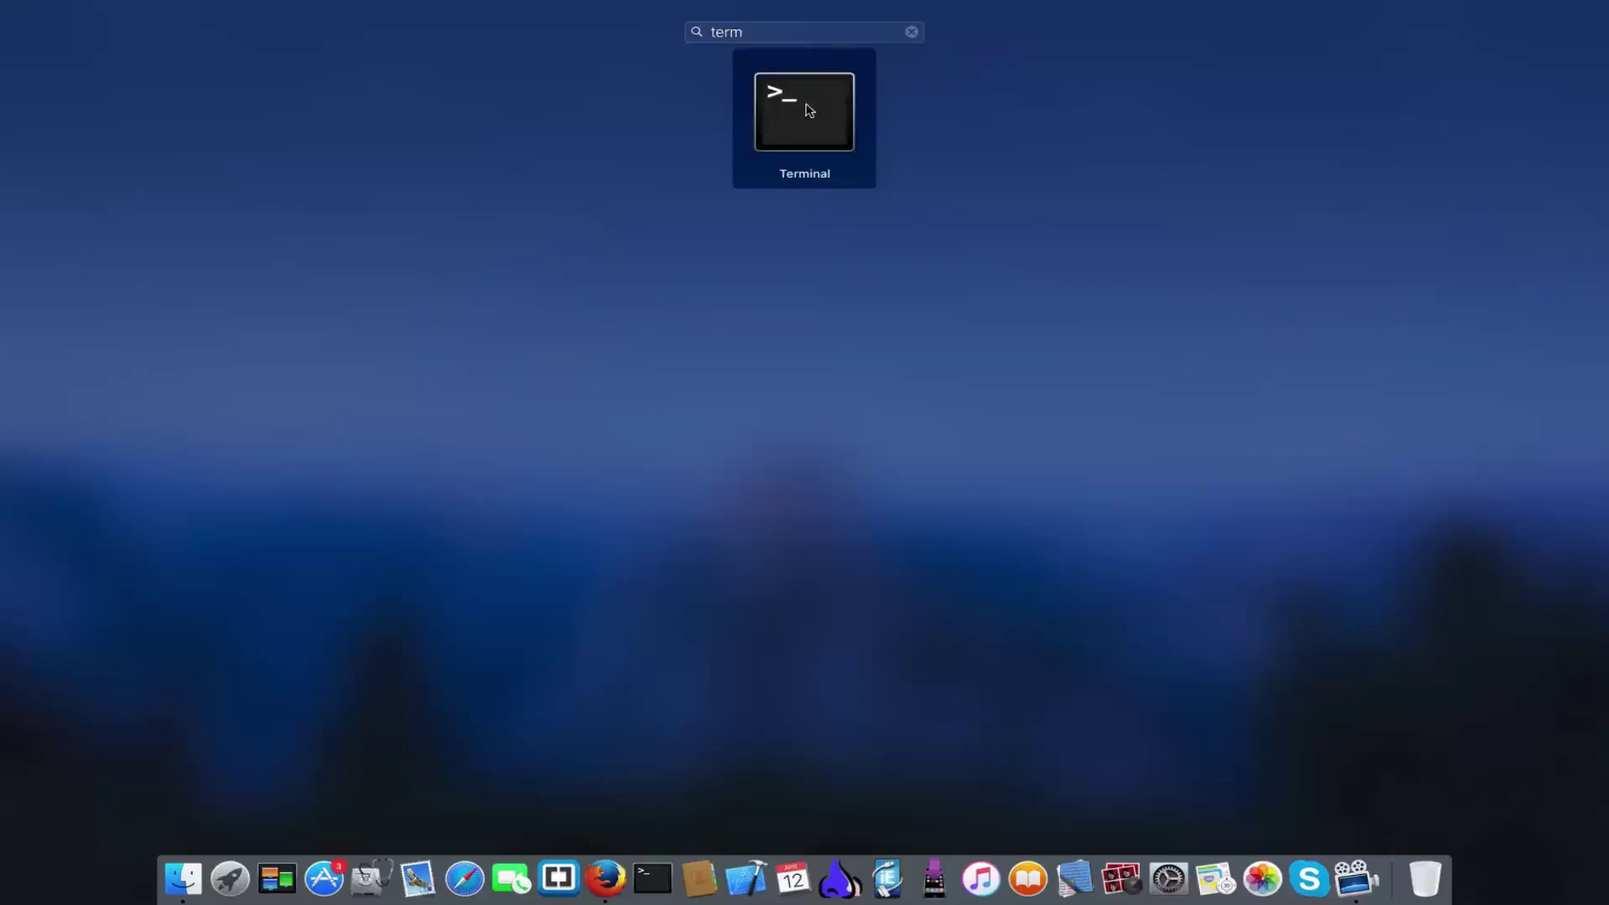
key("Return")
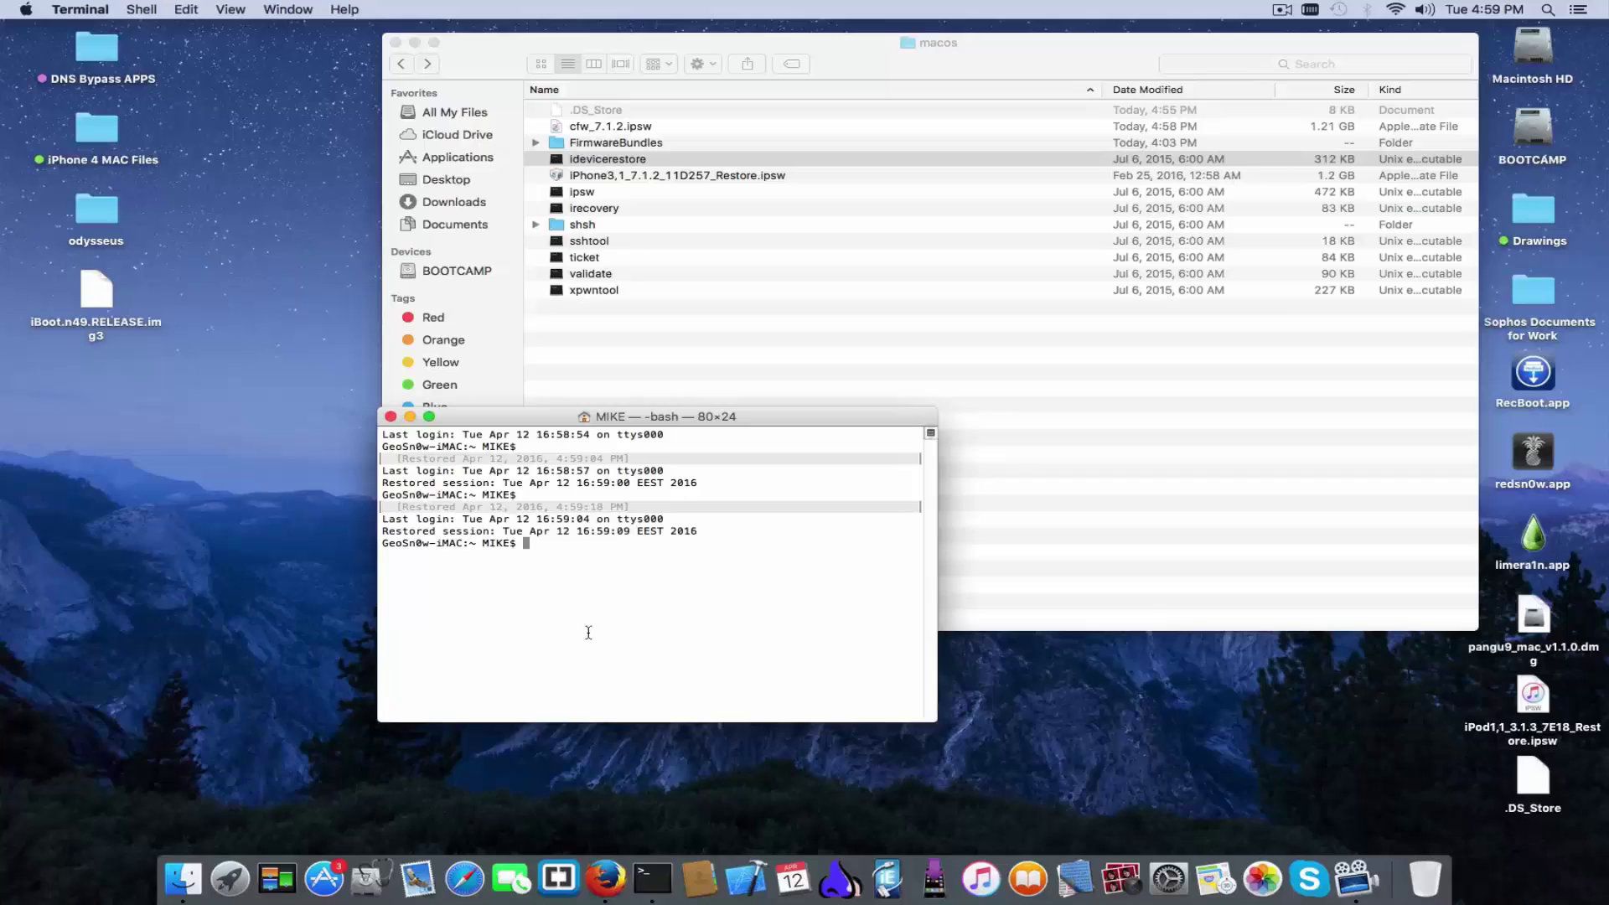
Change into Desktop/Odysseus/macos and enter 'idevicrrestore' at the prompt
type("cd Desktop/Odyse")
key("BackSpace")
type("seus")
key("Return")
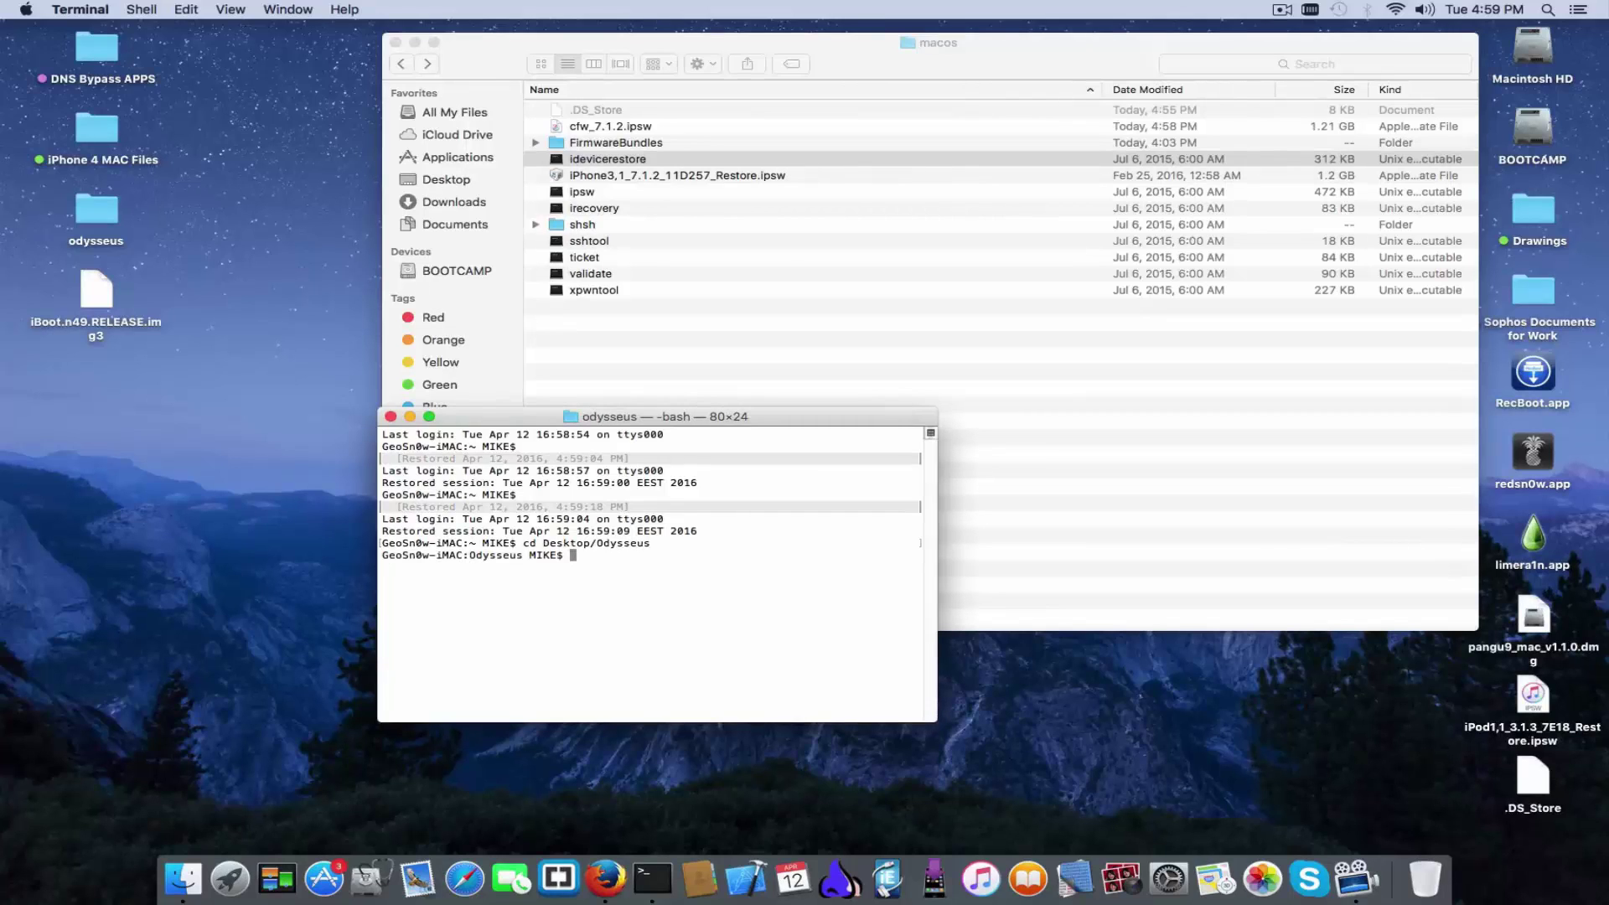
type("cd macos")
key("Return")
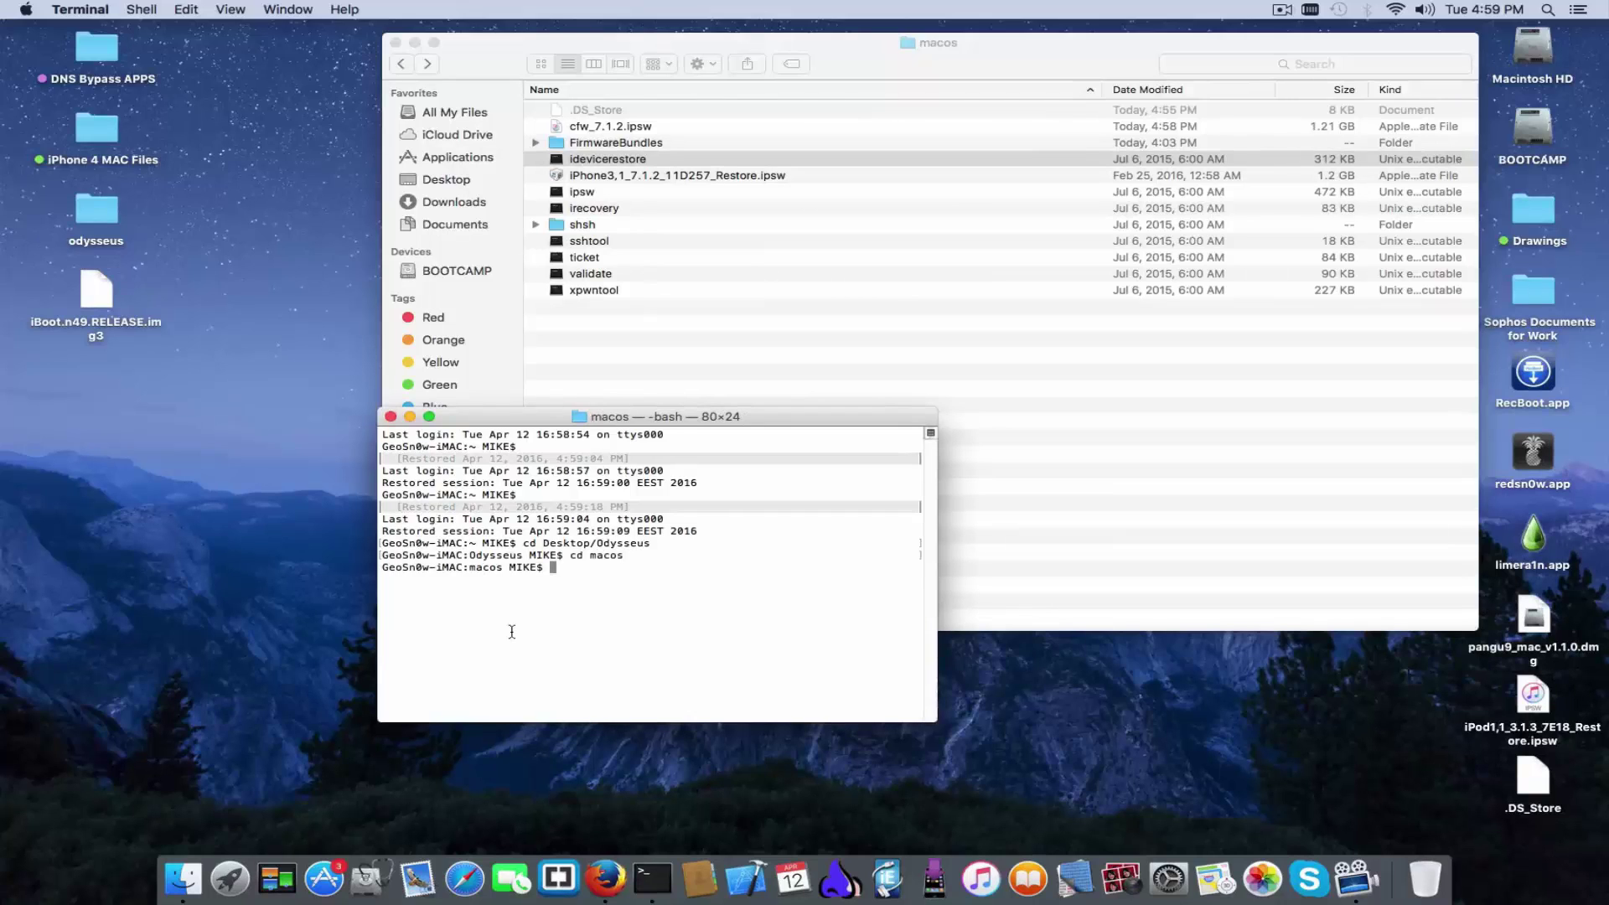
type("idevicr")
type("restore")
Run idevicerestore by name, then by its dragged full path to print usage help
key("Return")
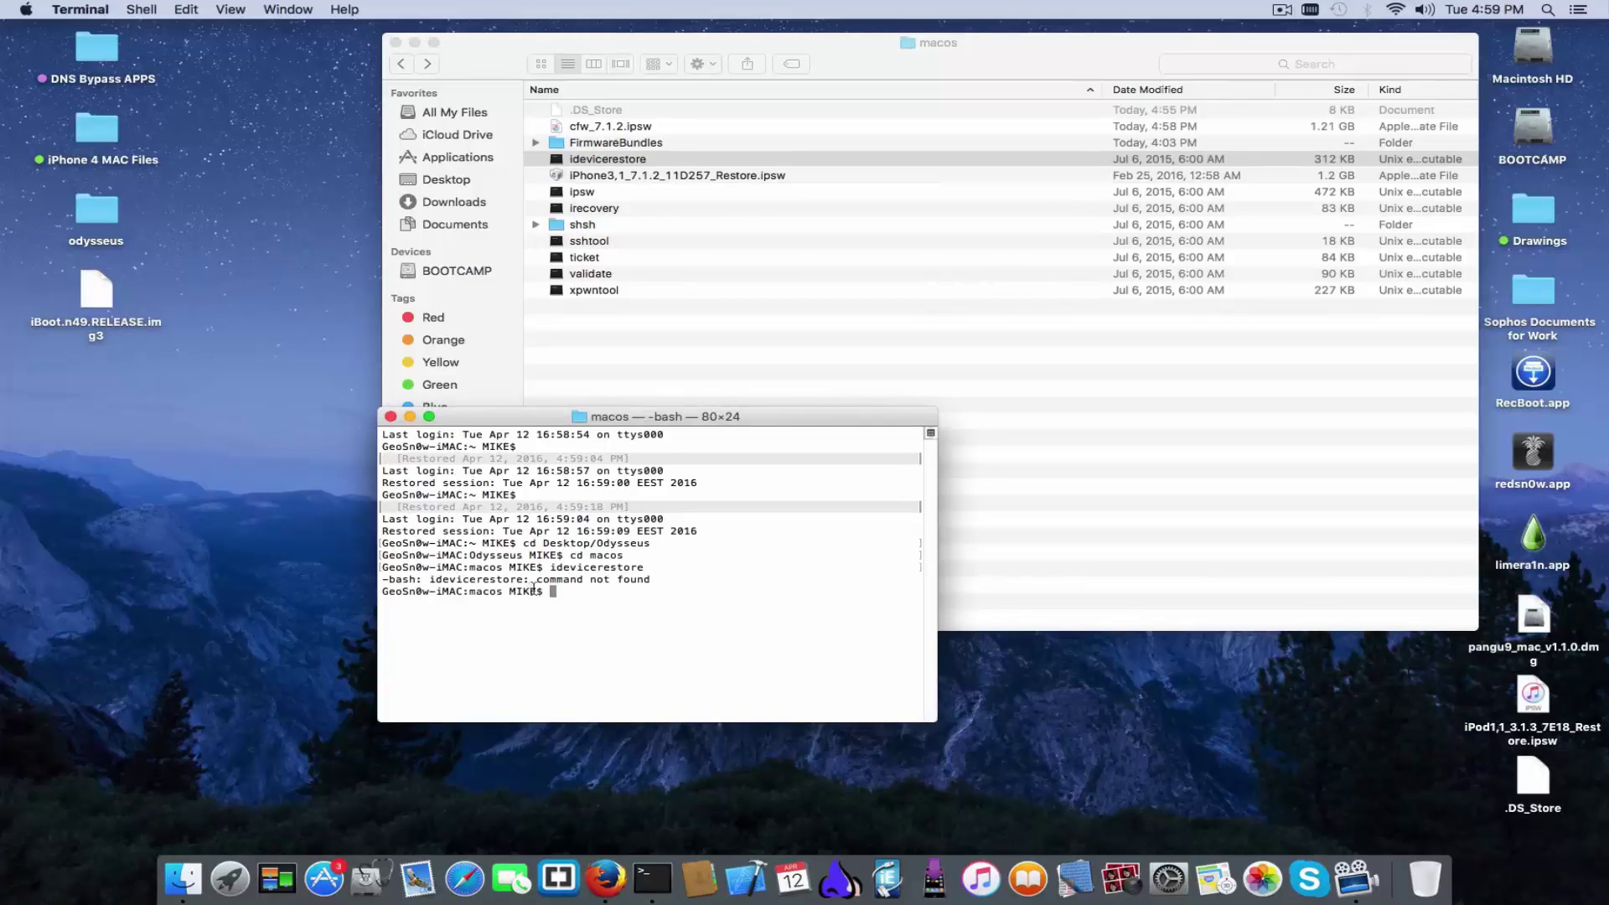
left_click_drag(618, 161, 621, 641)
key("Return")
scroll(573, 528, "up", 3)
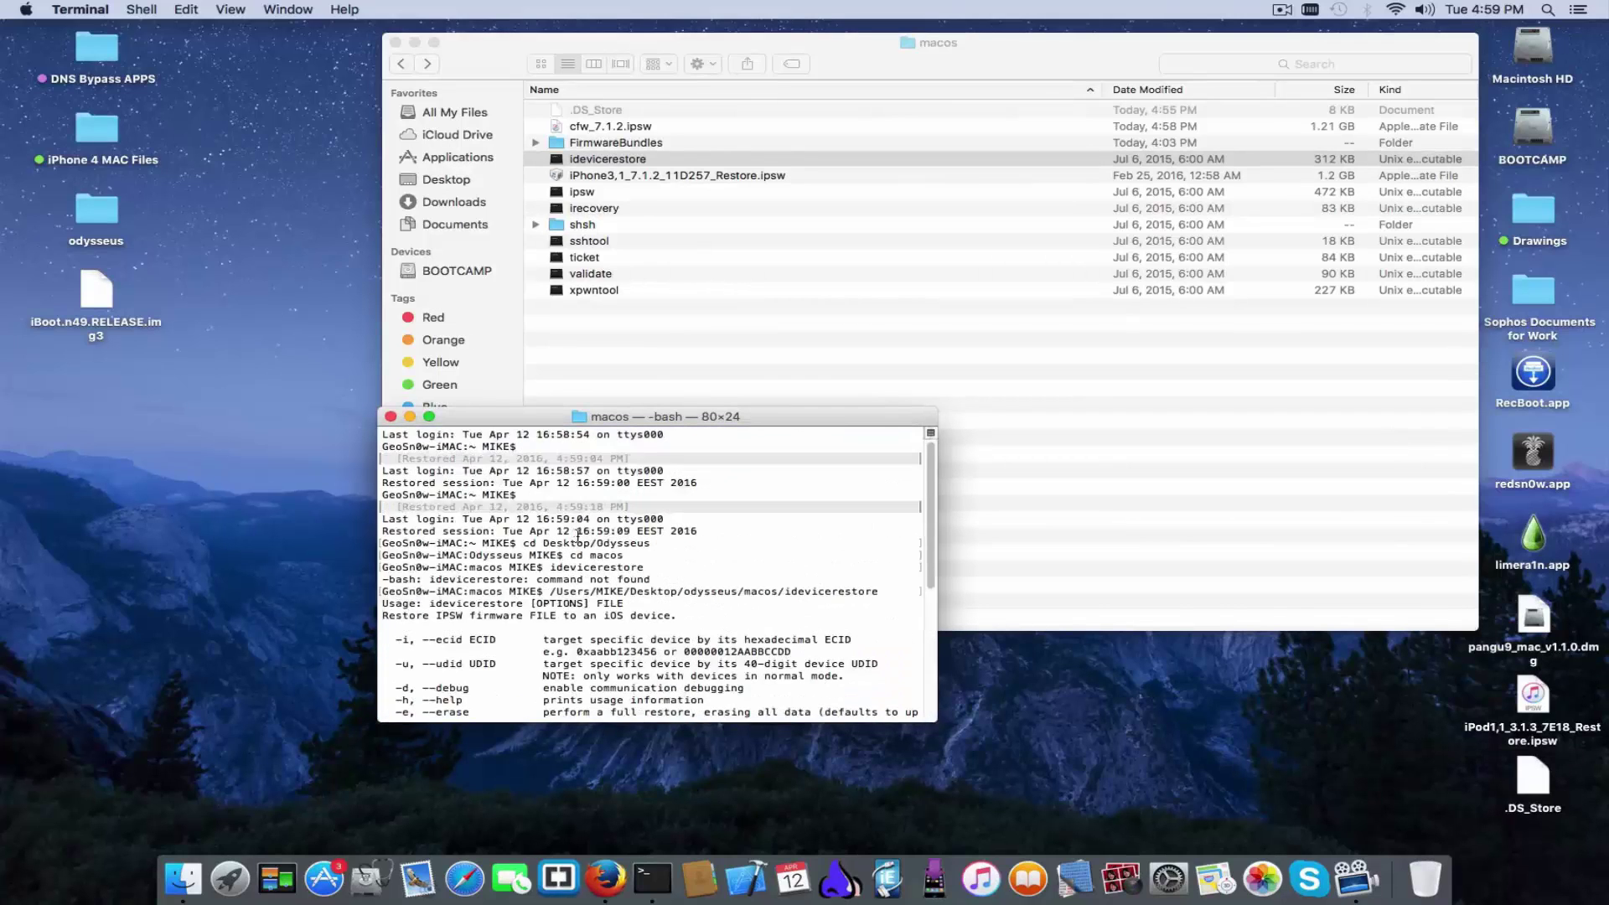
scroll(578, 536, "down", 7)
Recall the idevicerestore command and append '-u --' instead of '-i'
key("Up")
type("-i")
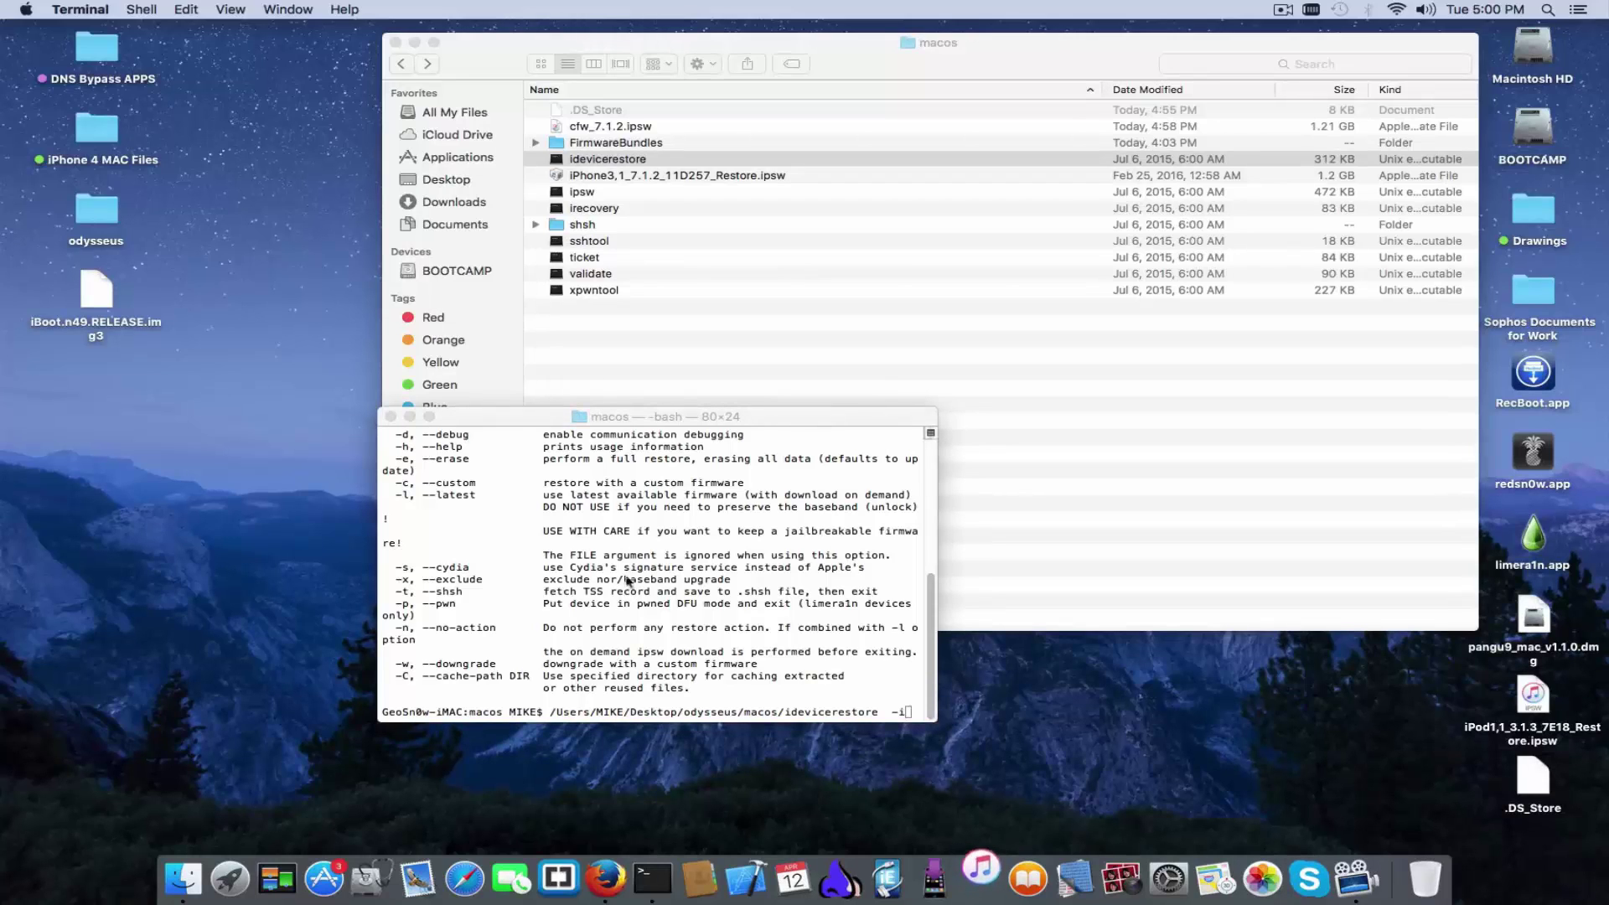
left_click(669, 597)
scroll(668, 597, "up", 10)
scroll(669, 597, "down", 10)
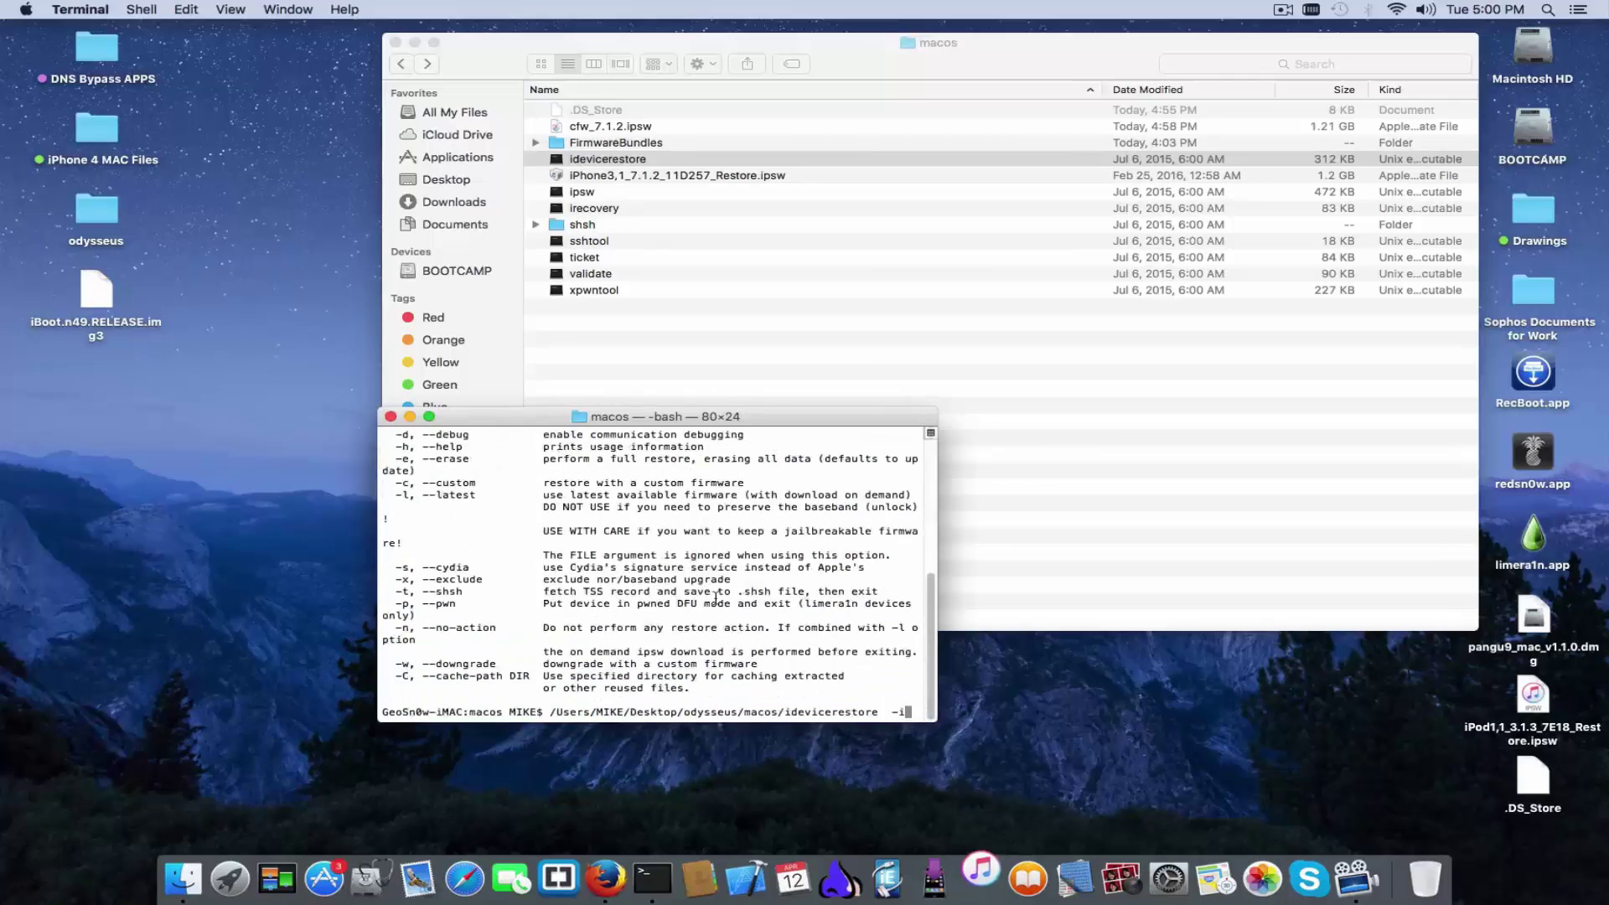
key("BackSpace")
type("u --")
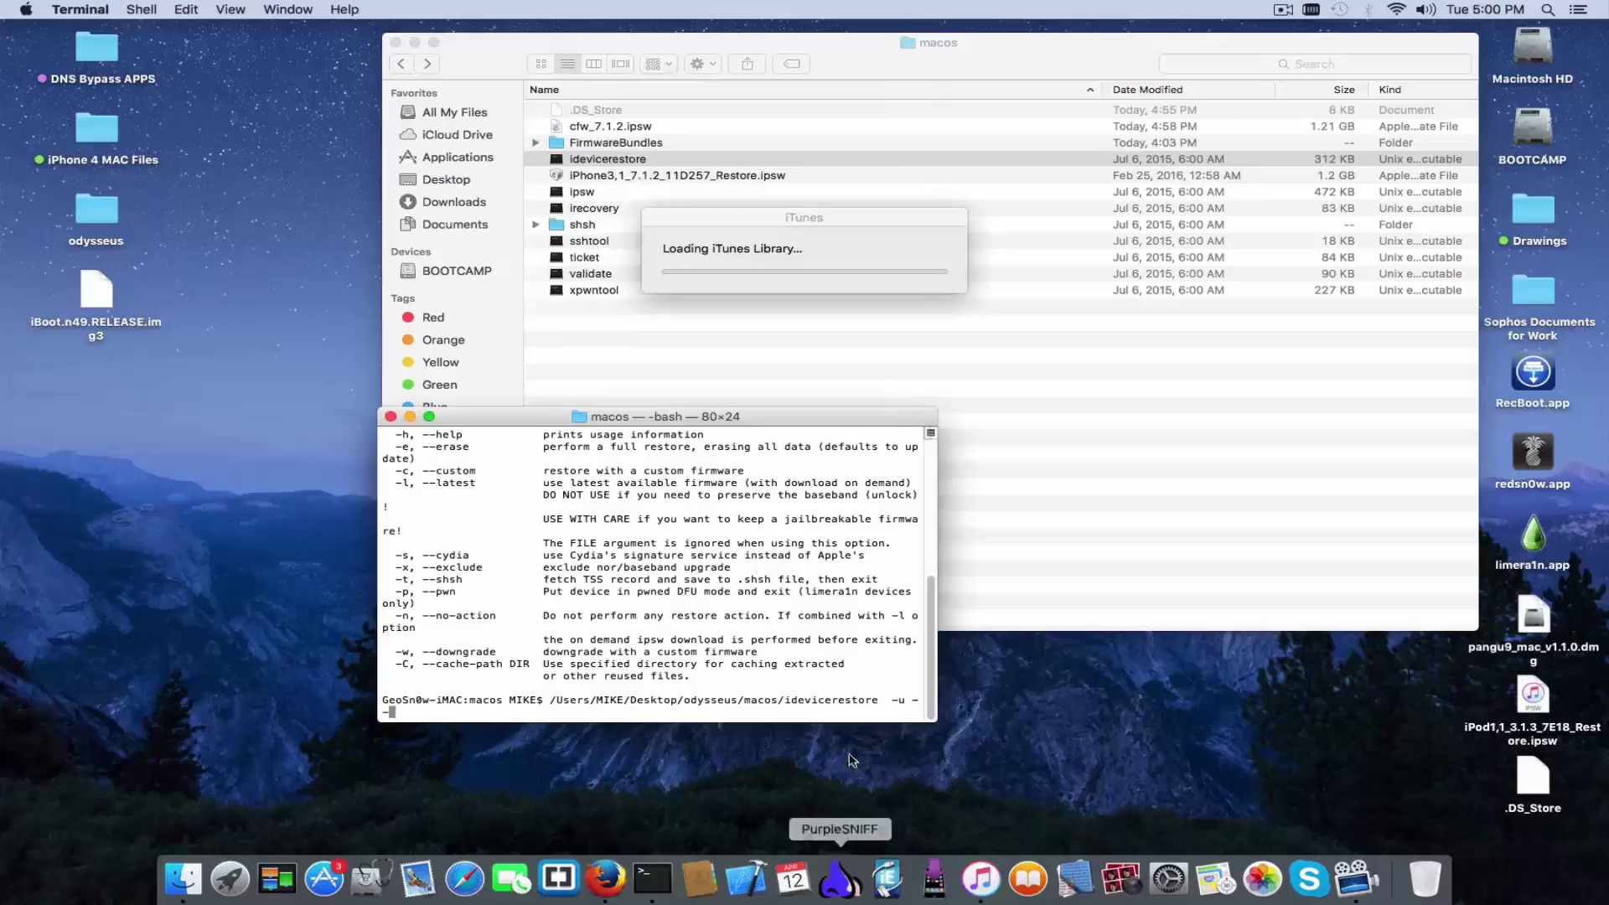
Allow access to the iPhone 4, set it up as new, and reveal its UDID on the summary
left_click(983, 878)
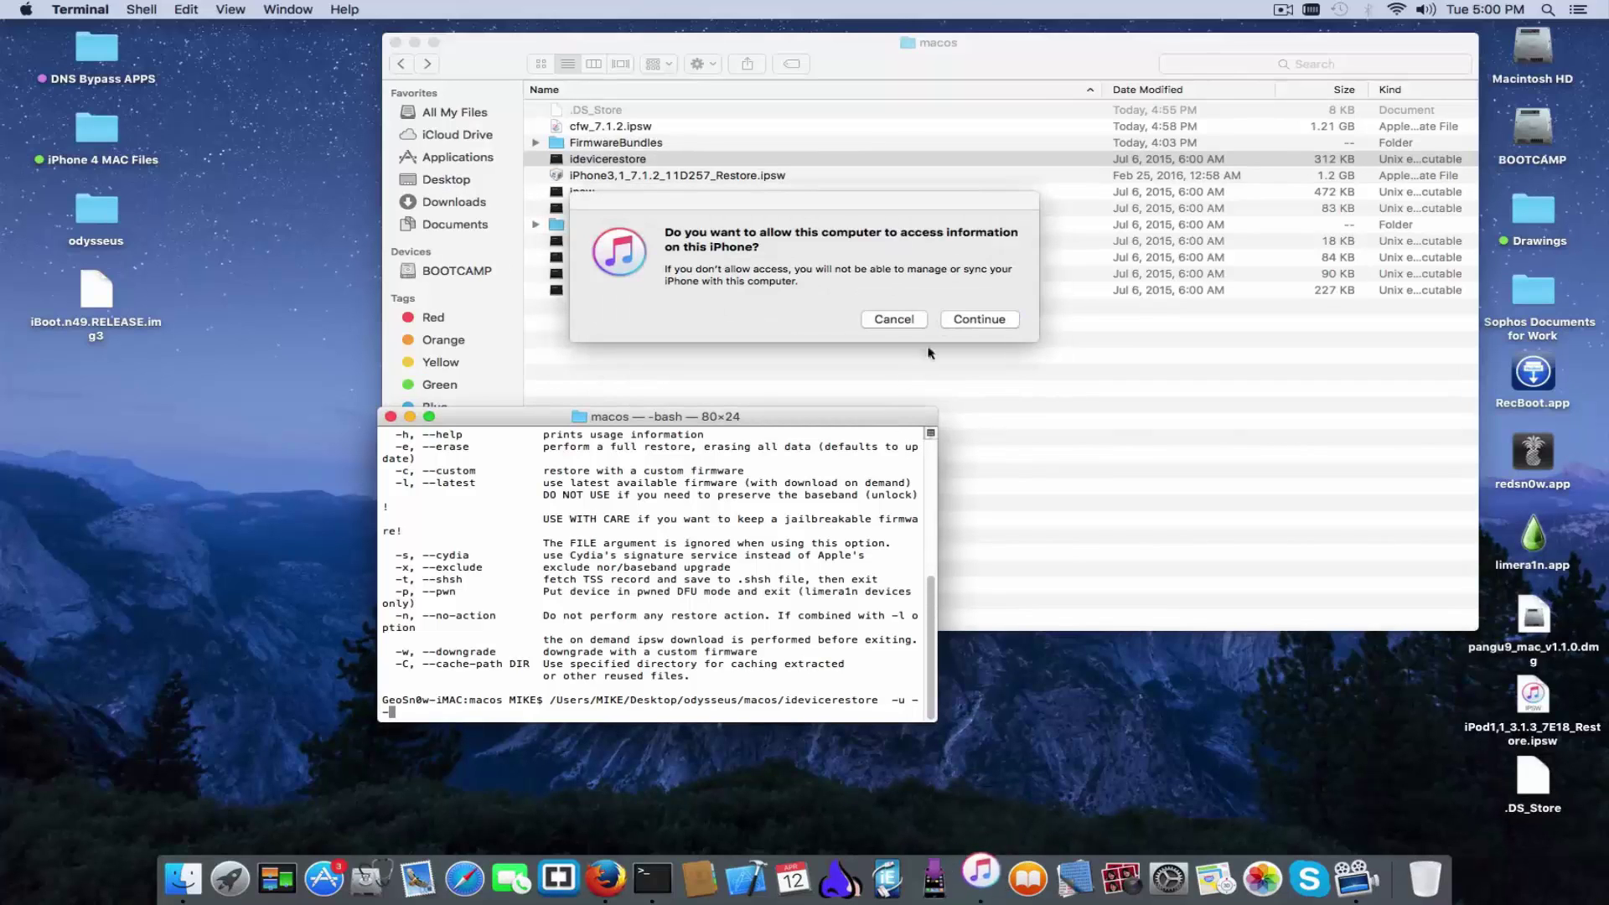
left_click(977, 320)
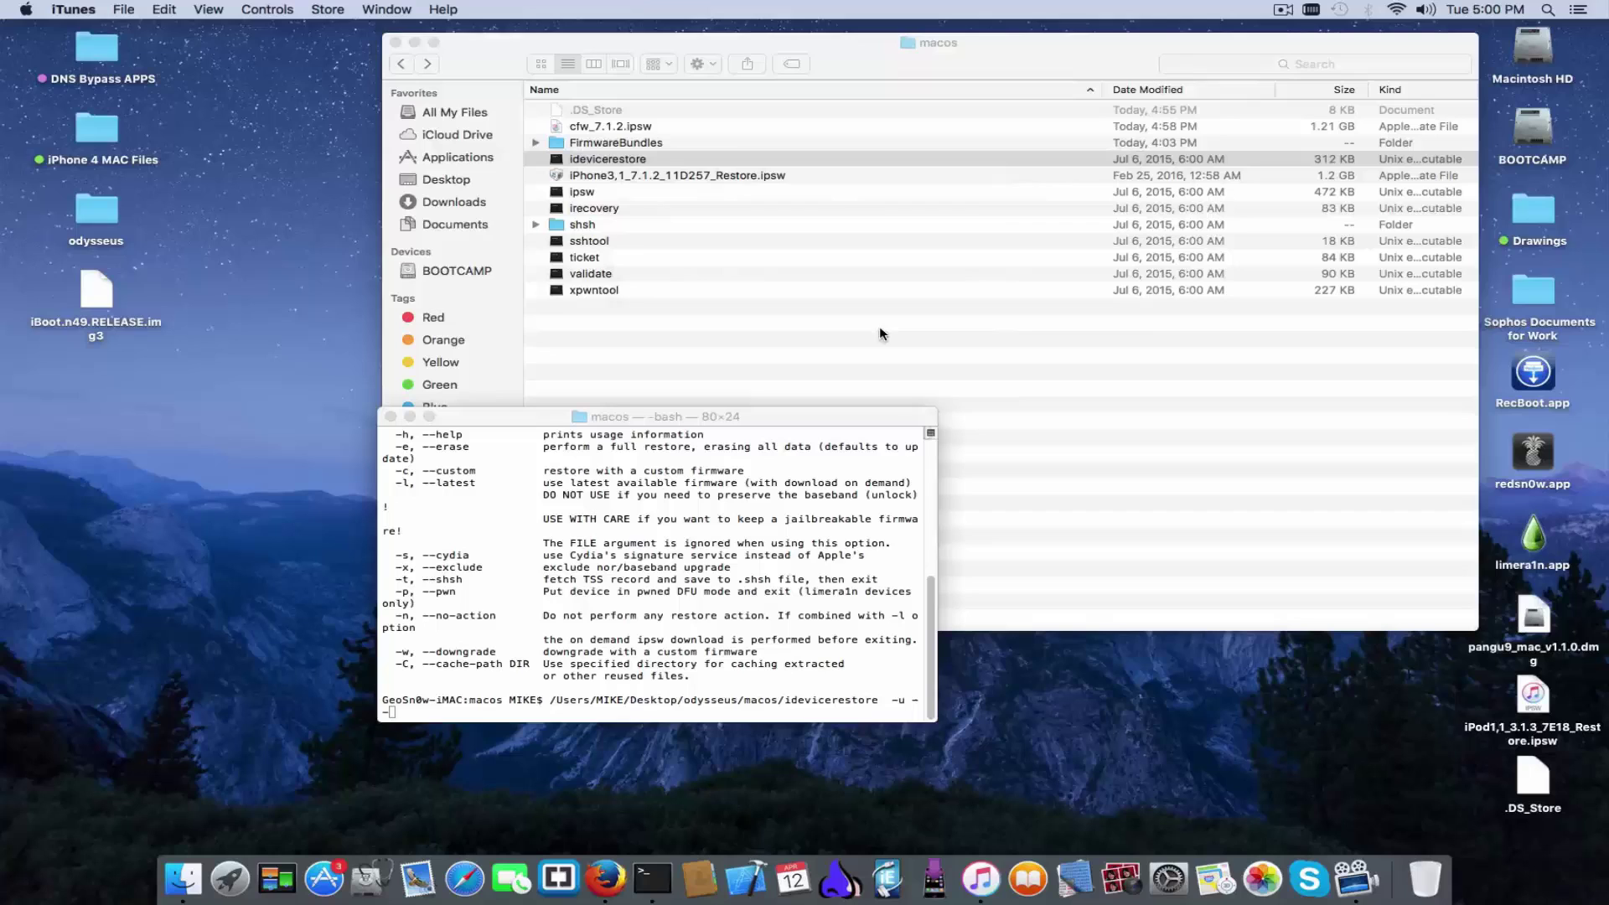
left_click(979, 876)
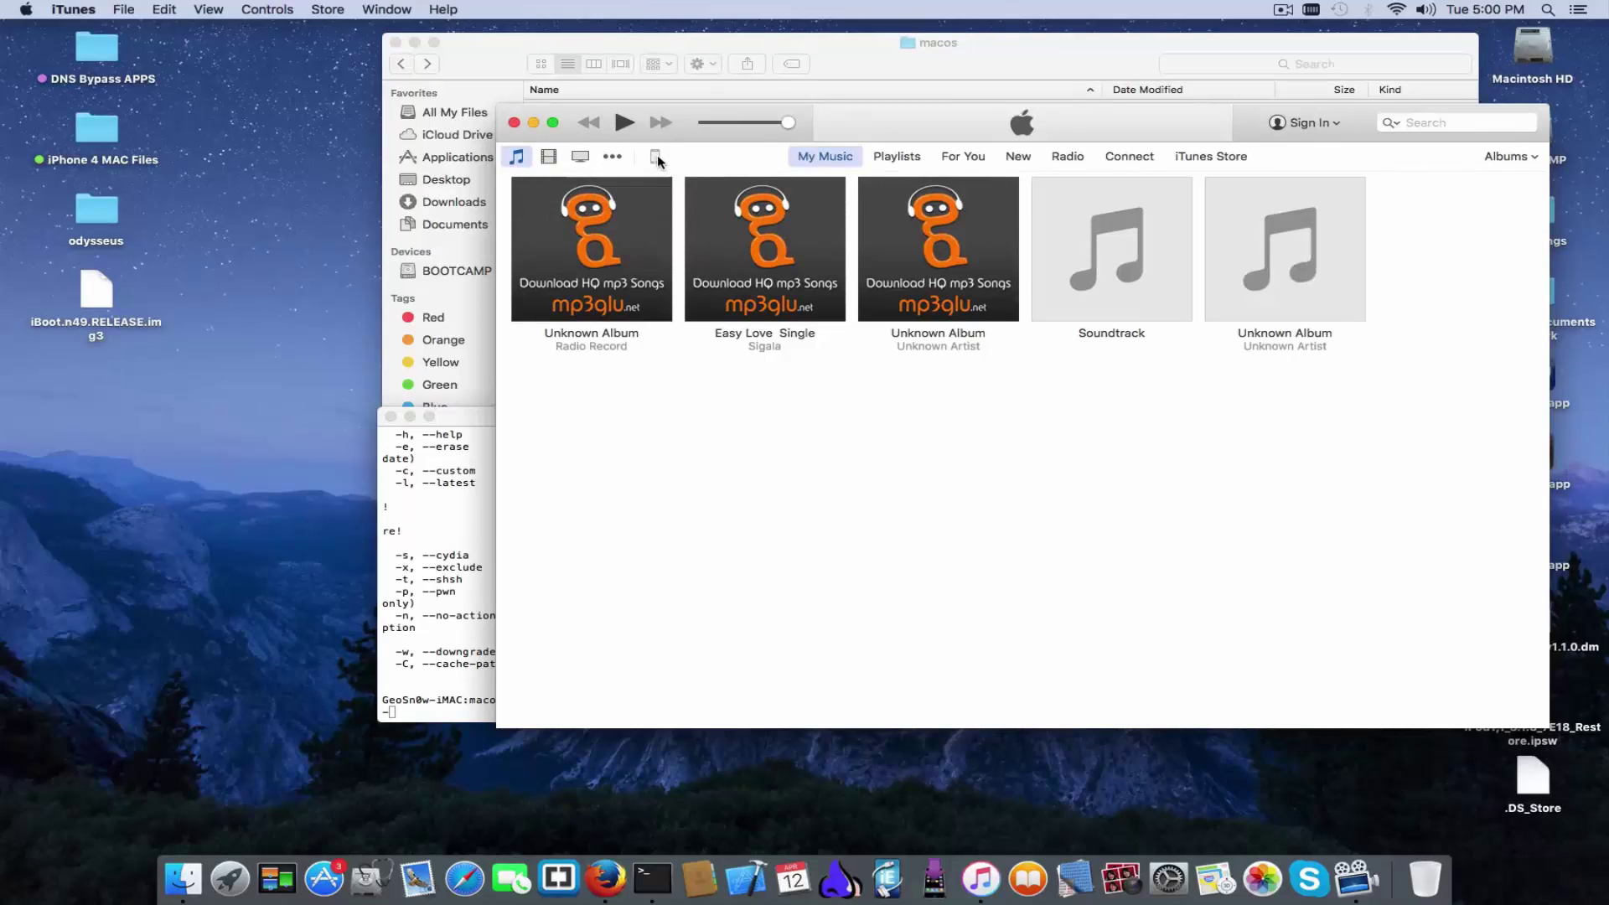
left_click(656, 157)
left_click(667, 457)
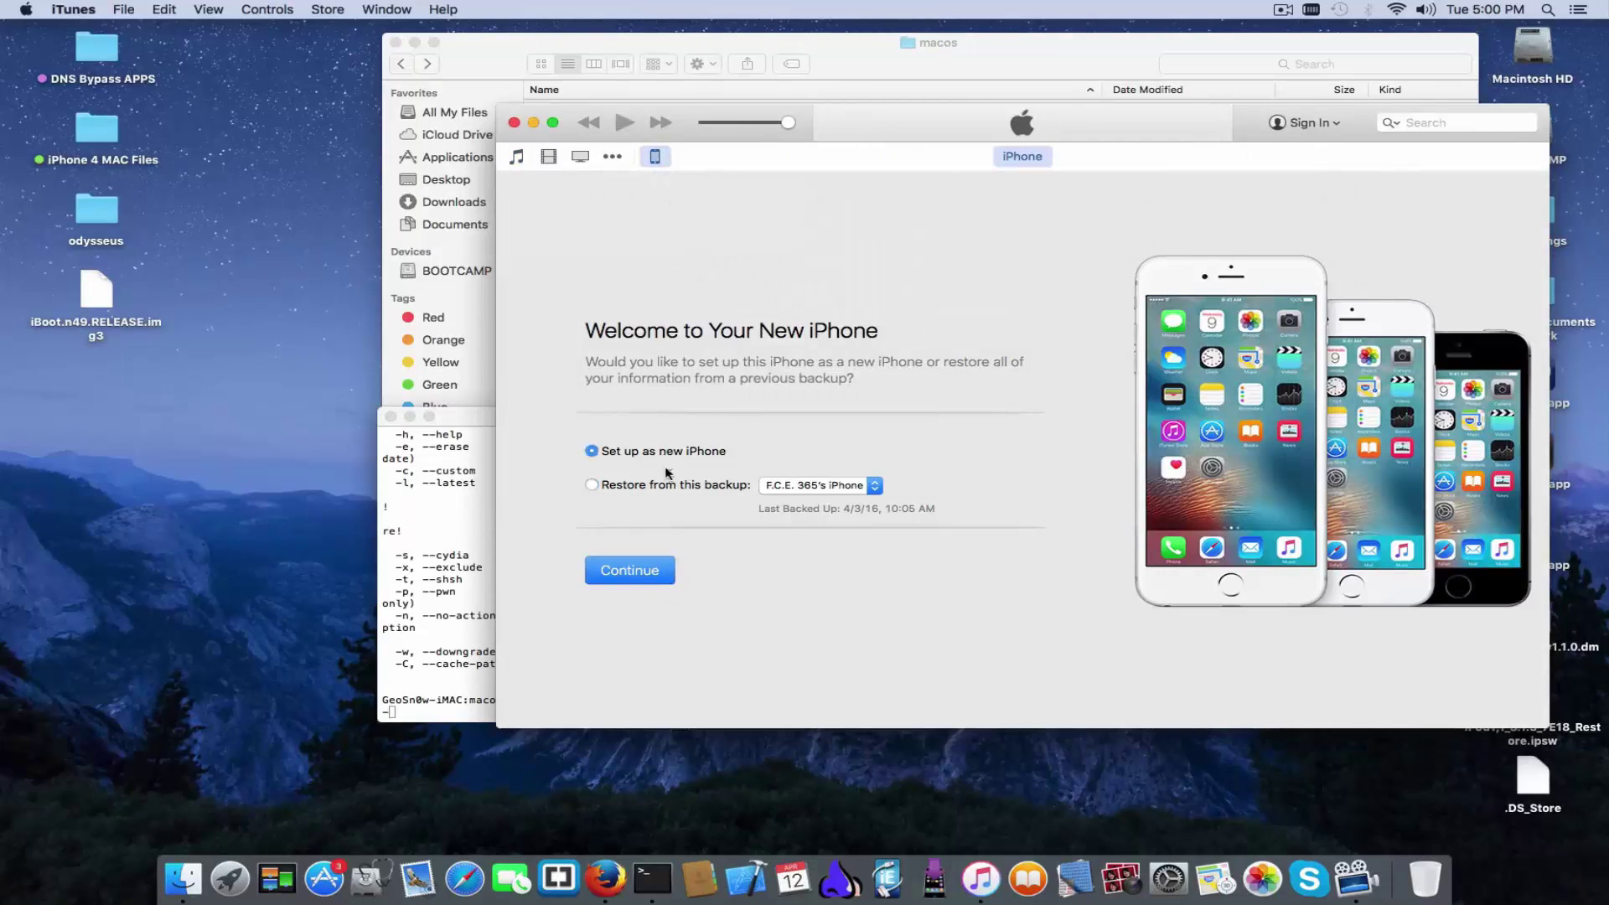
left_click(643, 576)
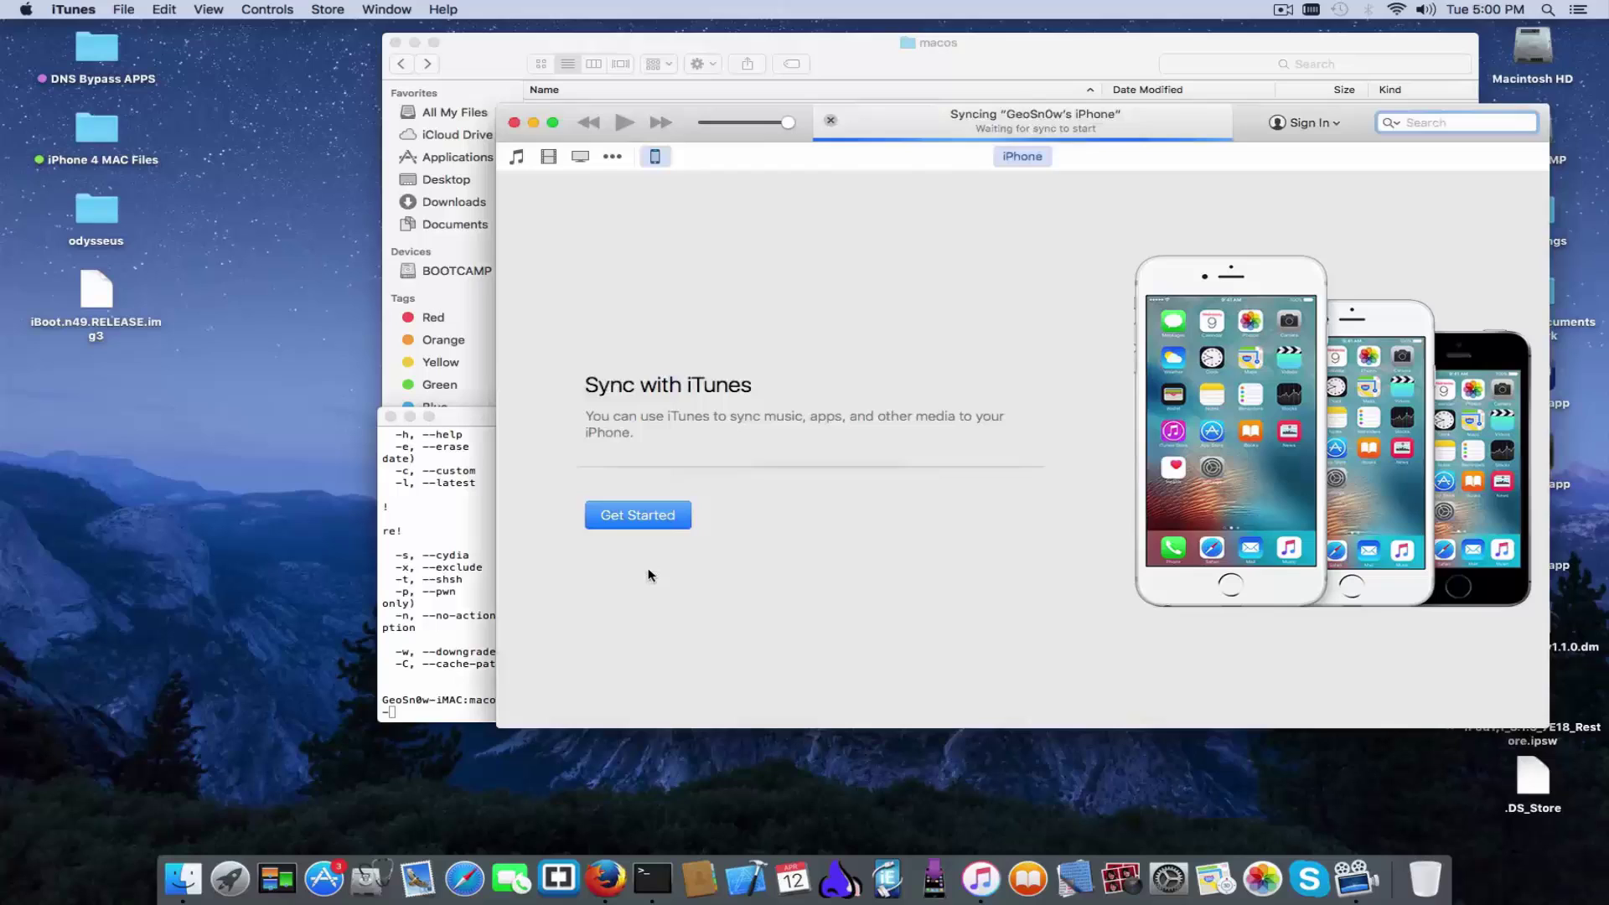
left_click(657, 524)
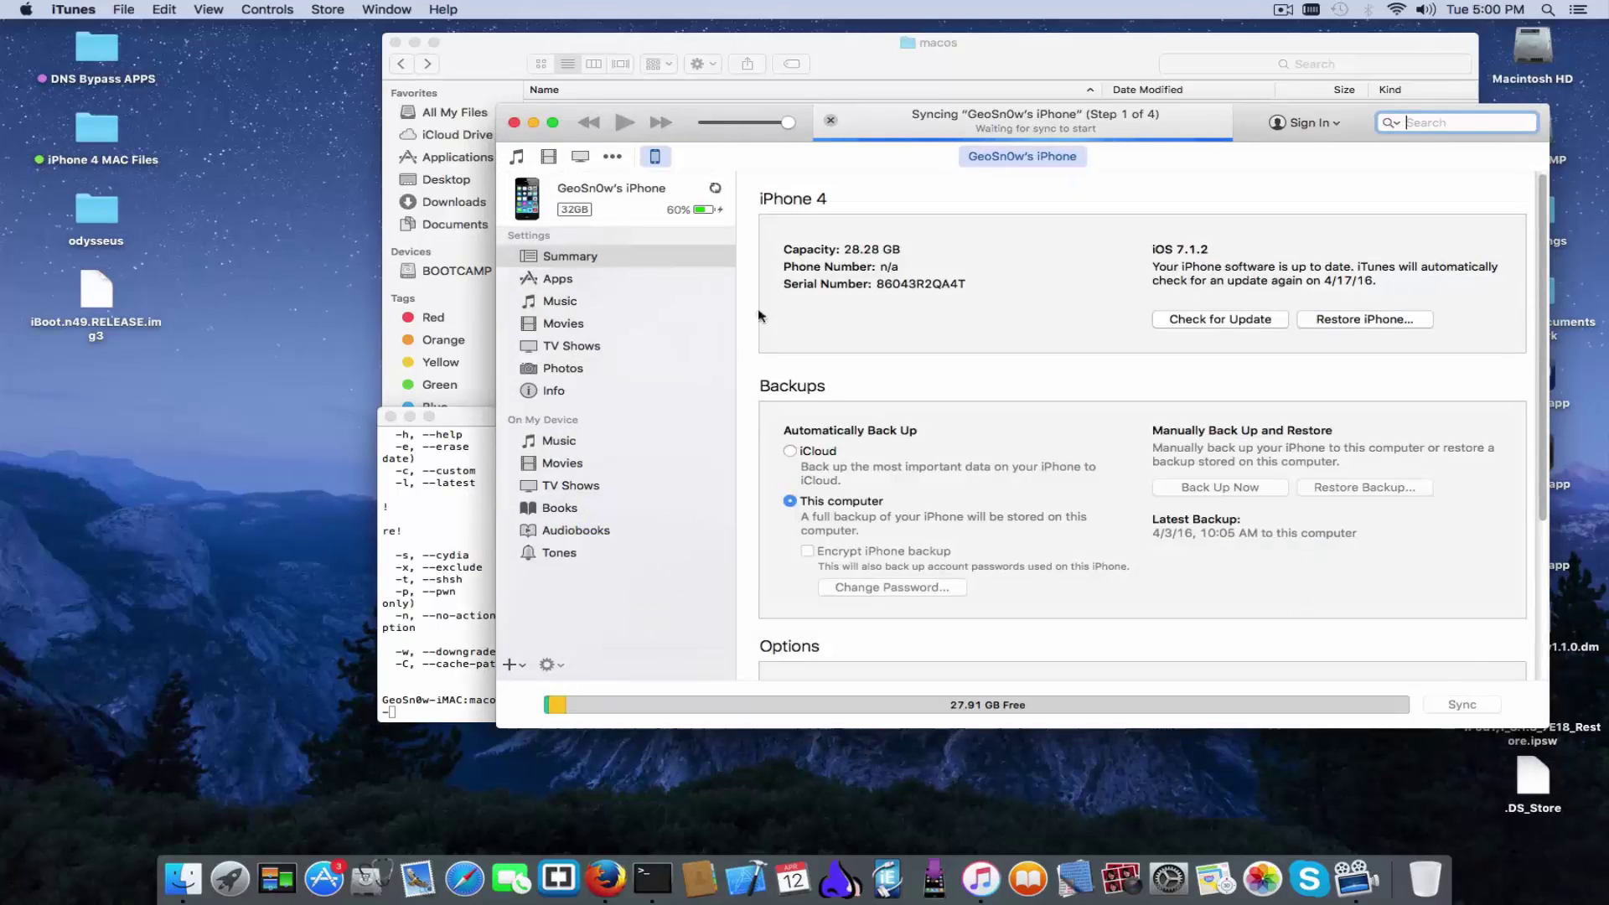
left_click(872, 285)
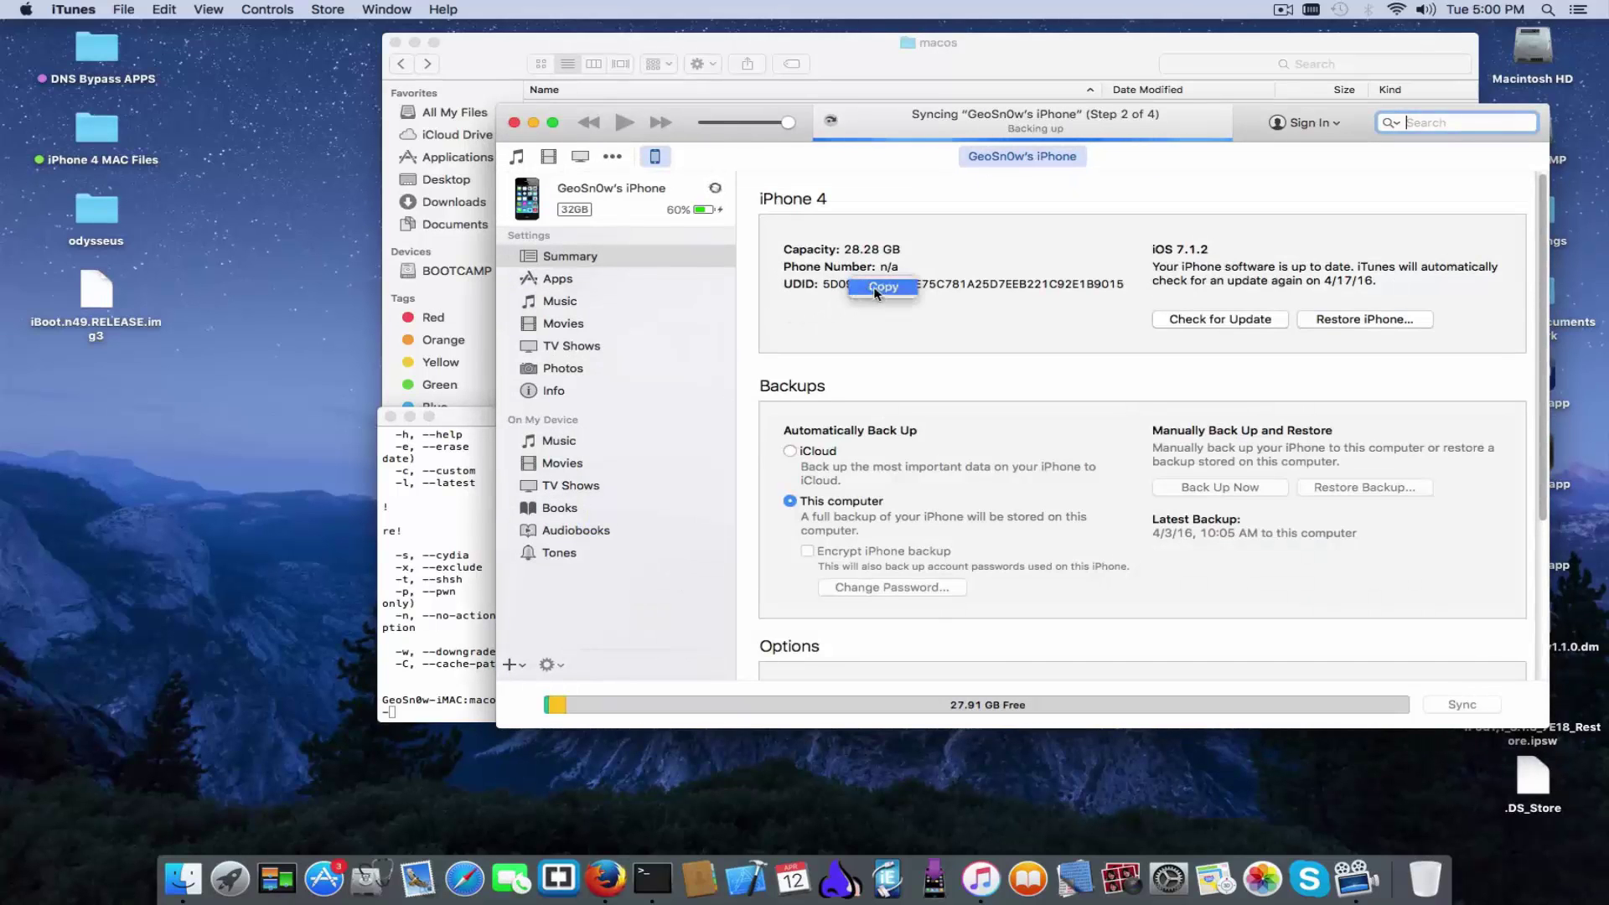
Paste the UDID after -u, add -e with the cfw_7.1.2.ipsw path, and run it
left_click(514, 122)
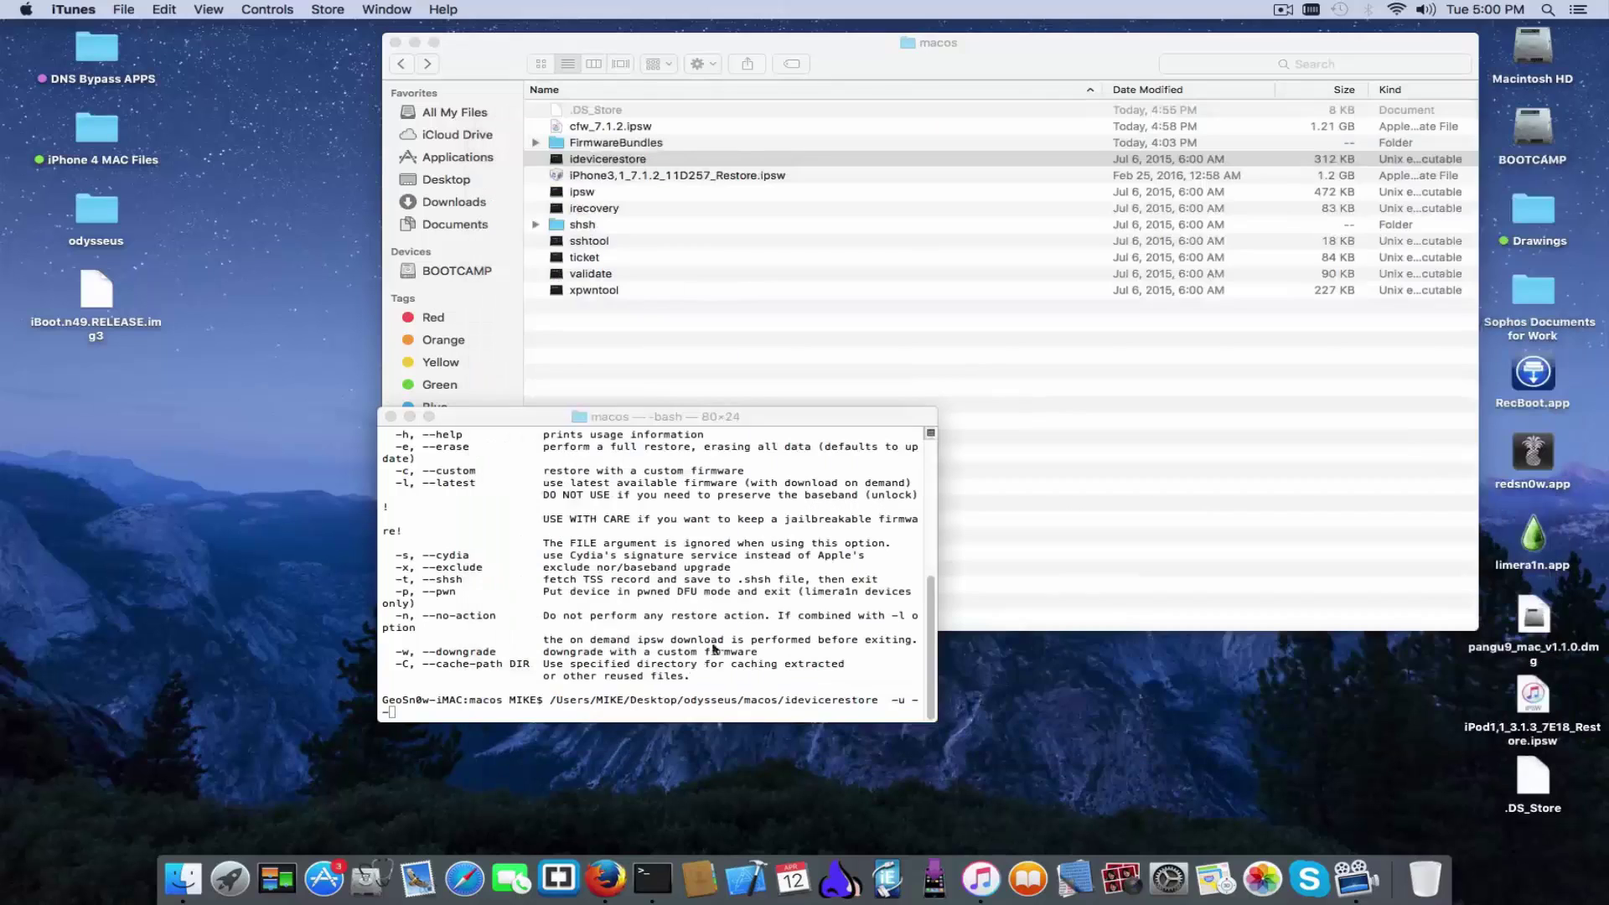
right_click(743, 662)
left_click(793, 732)
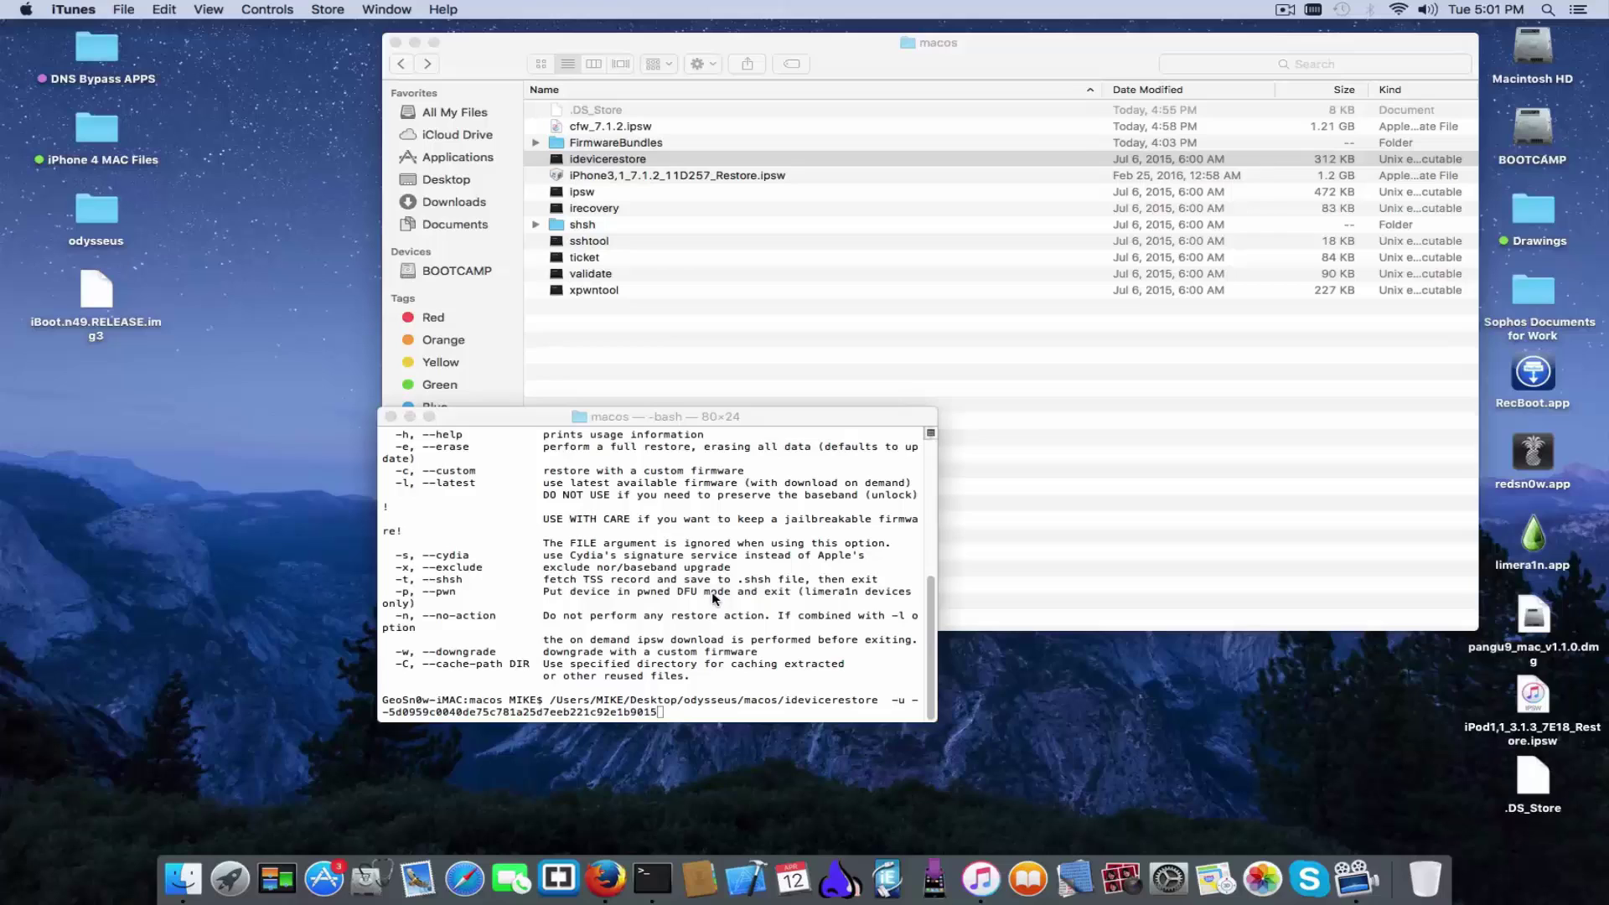
left_click(788, 631)
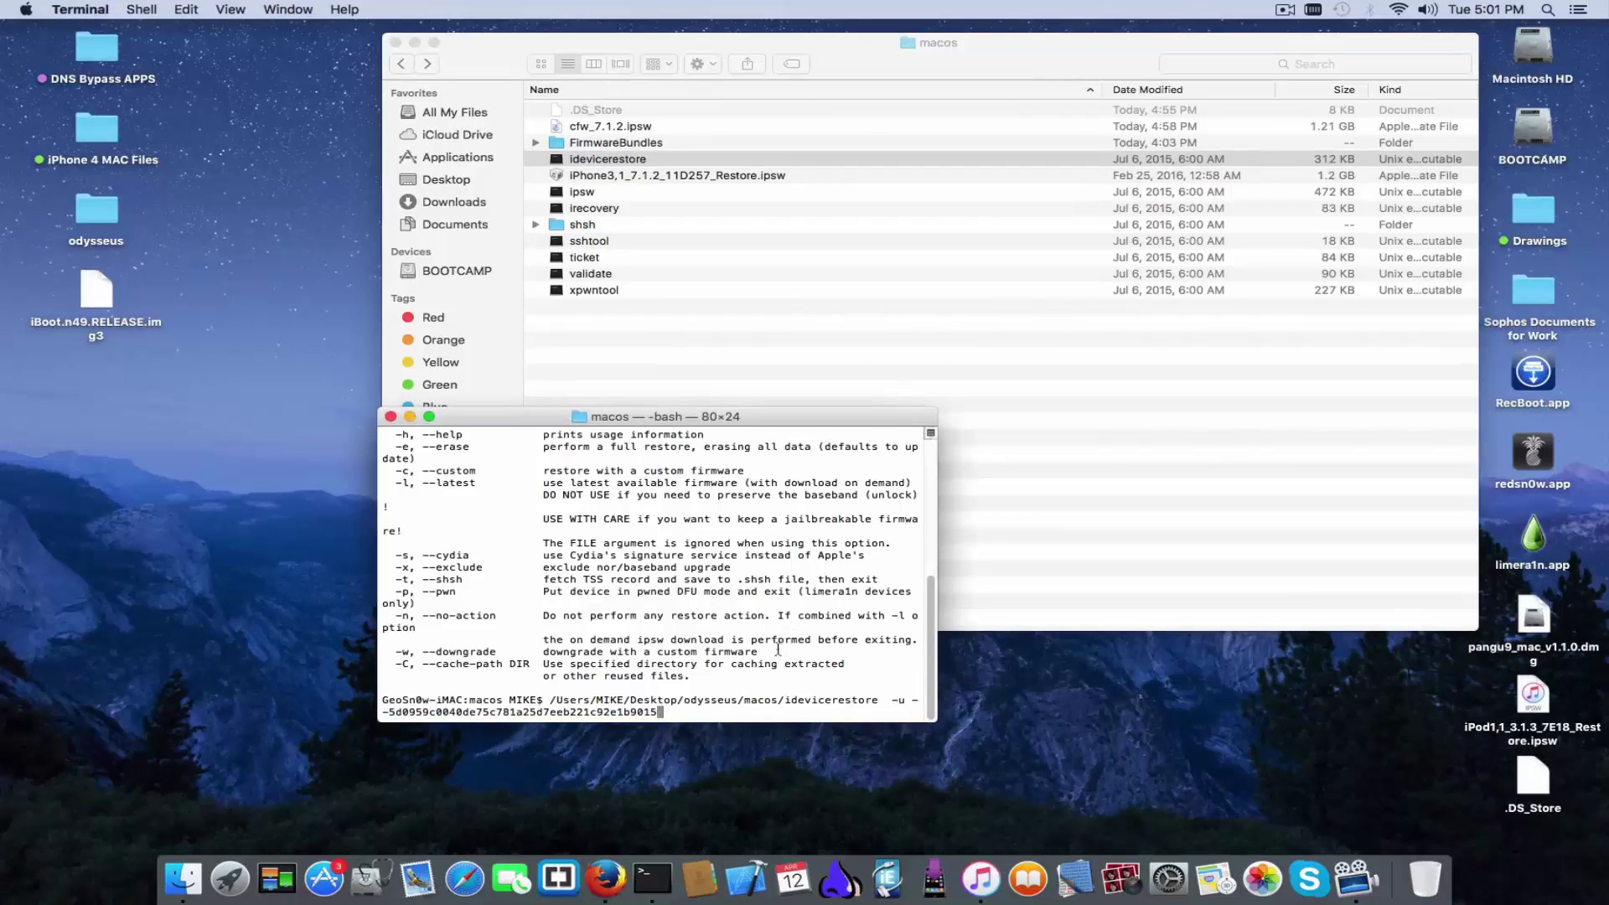
type("-e")
left_click_drag(580, 132, 792, 681)
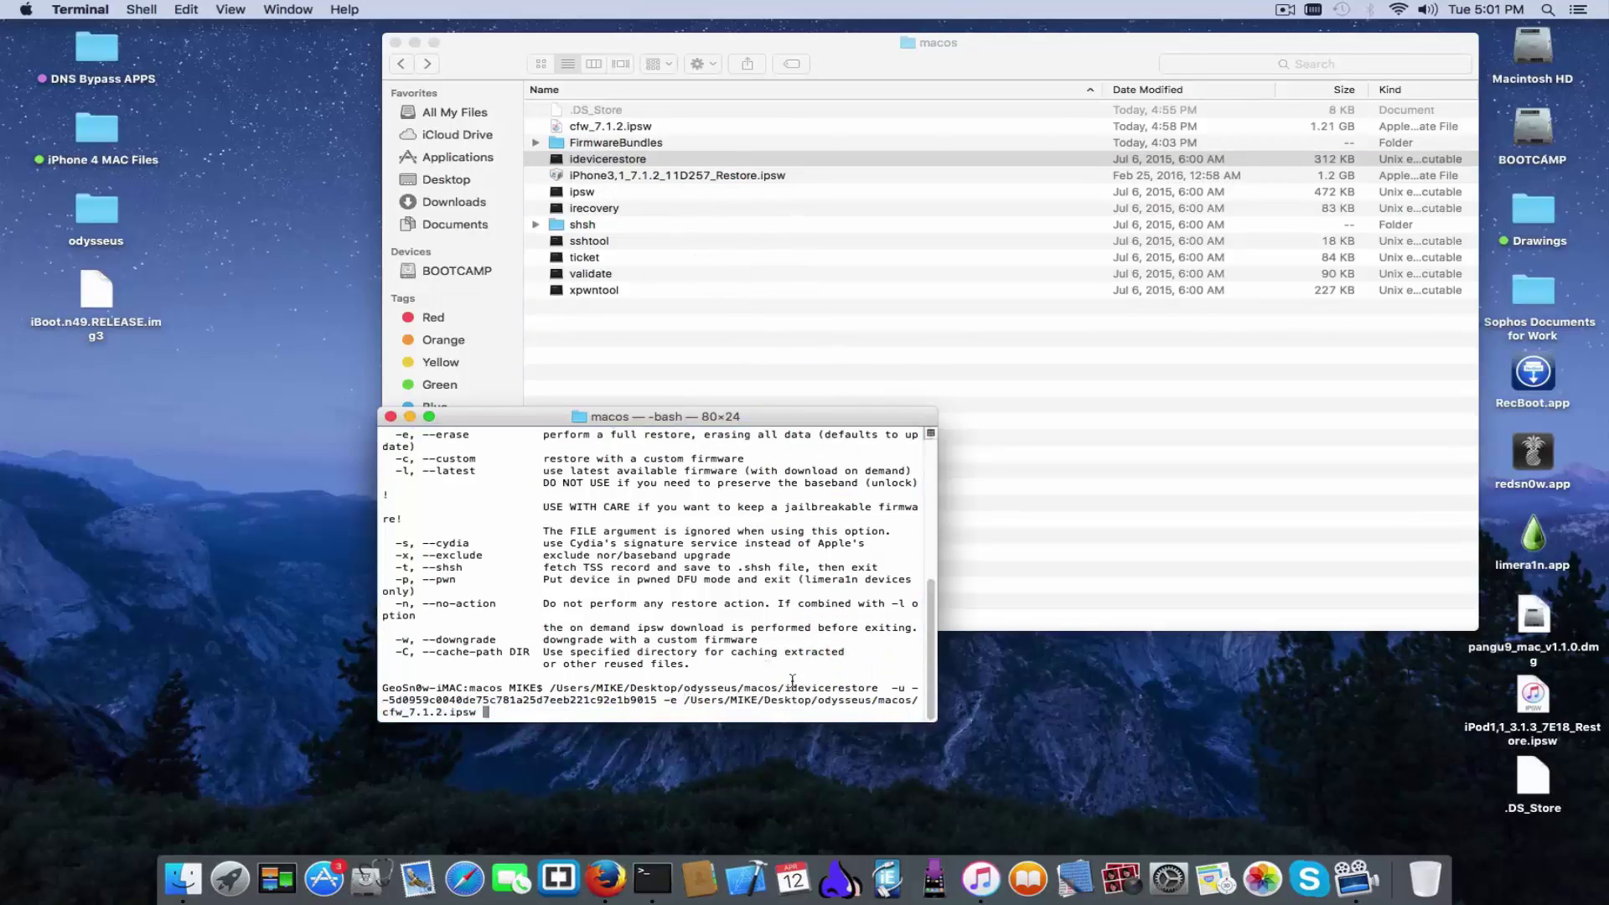
key("Return")
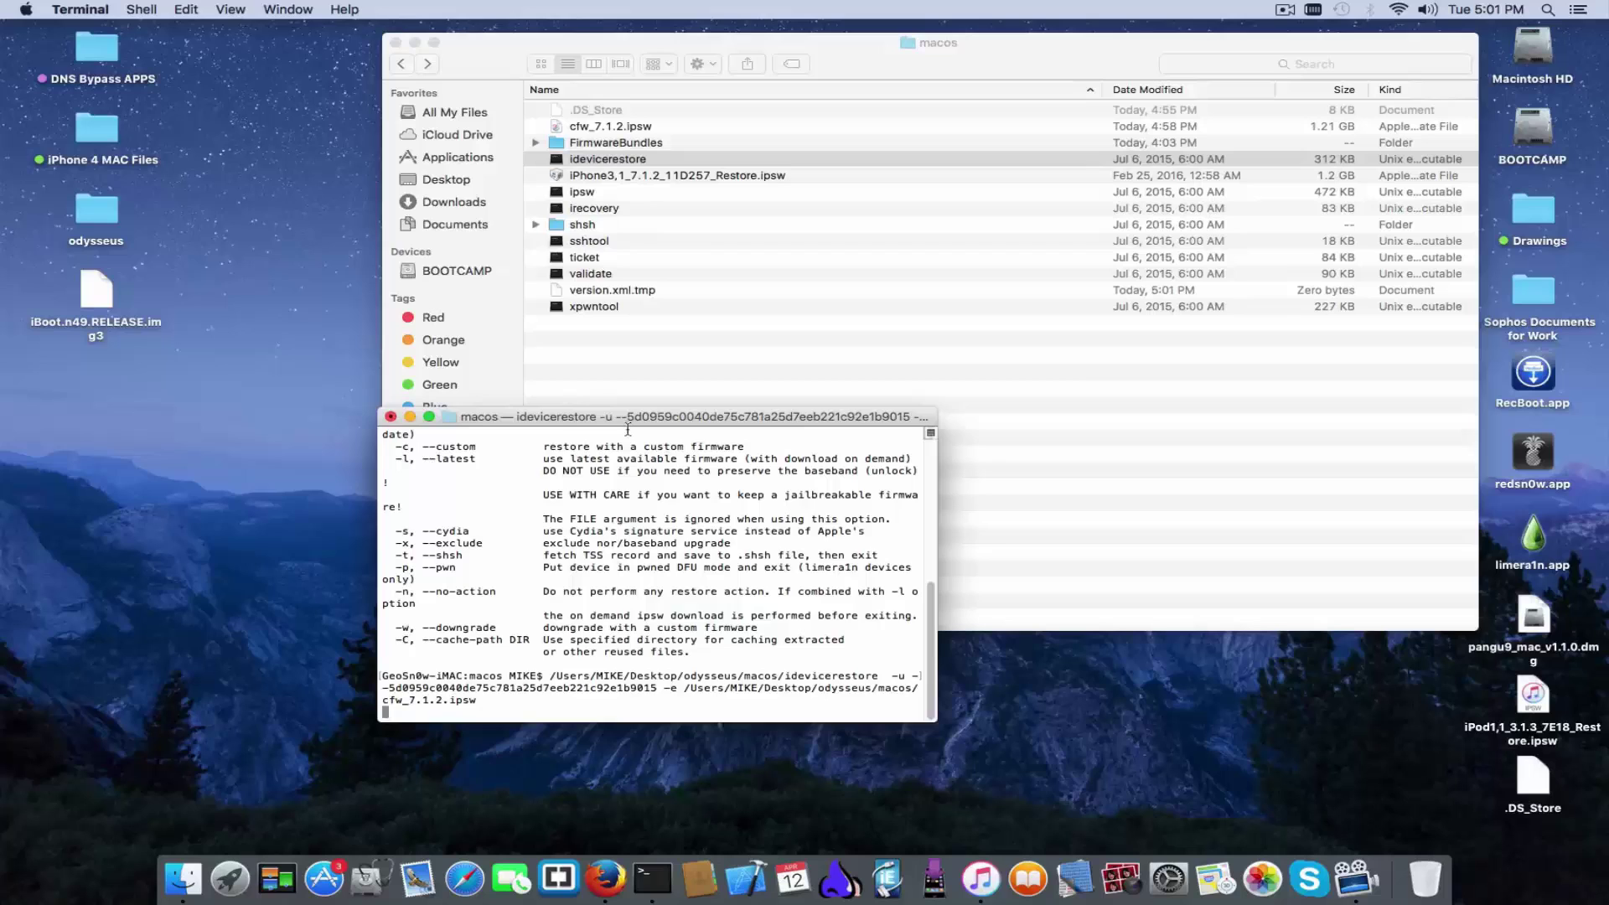
Move and enlarge the Terminal window during the restore, then quit Firefox from the Dock
left_click_drag(602, 415, 307, 179)
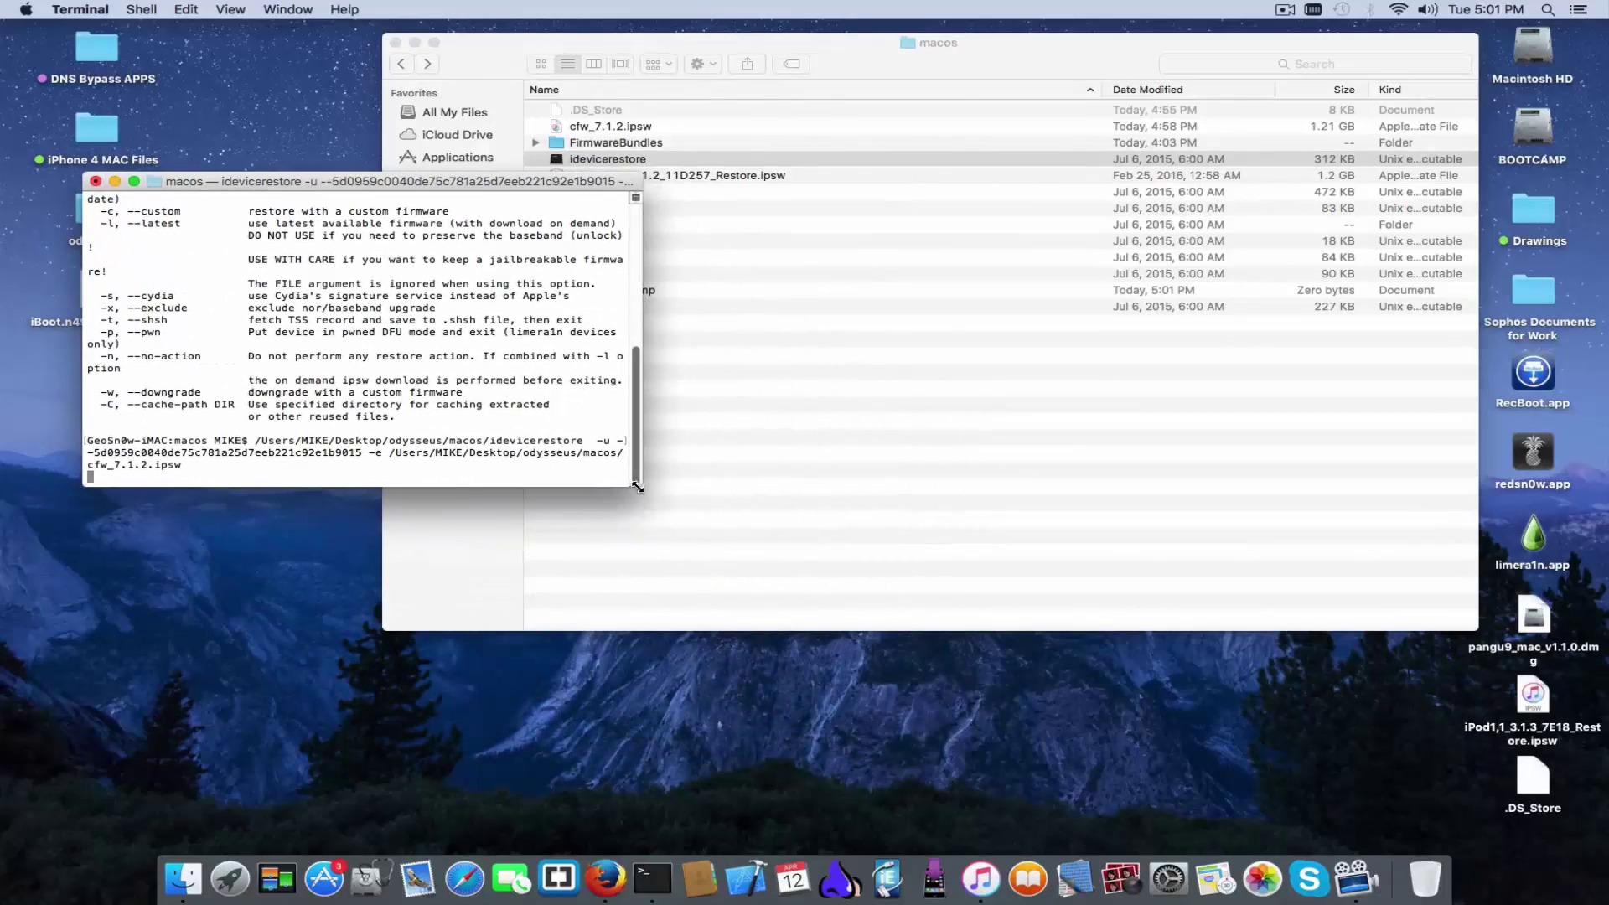
left_click_drag(642, 486, 890, 633)
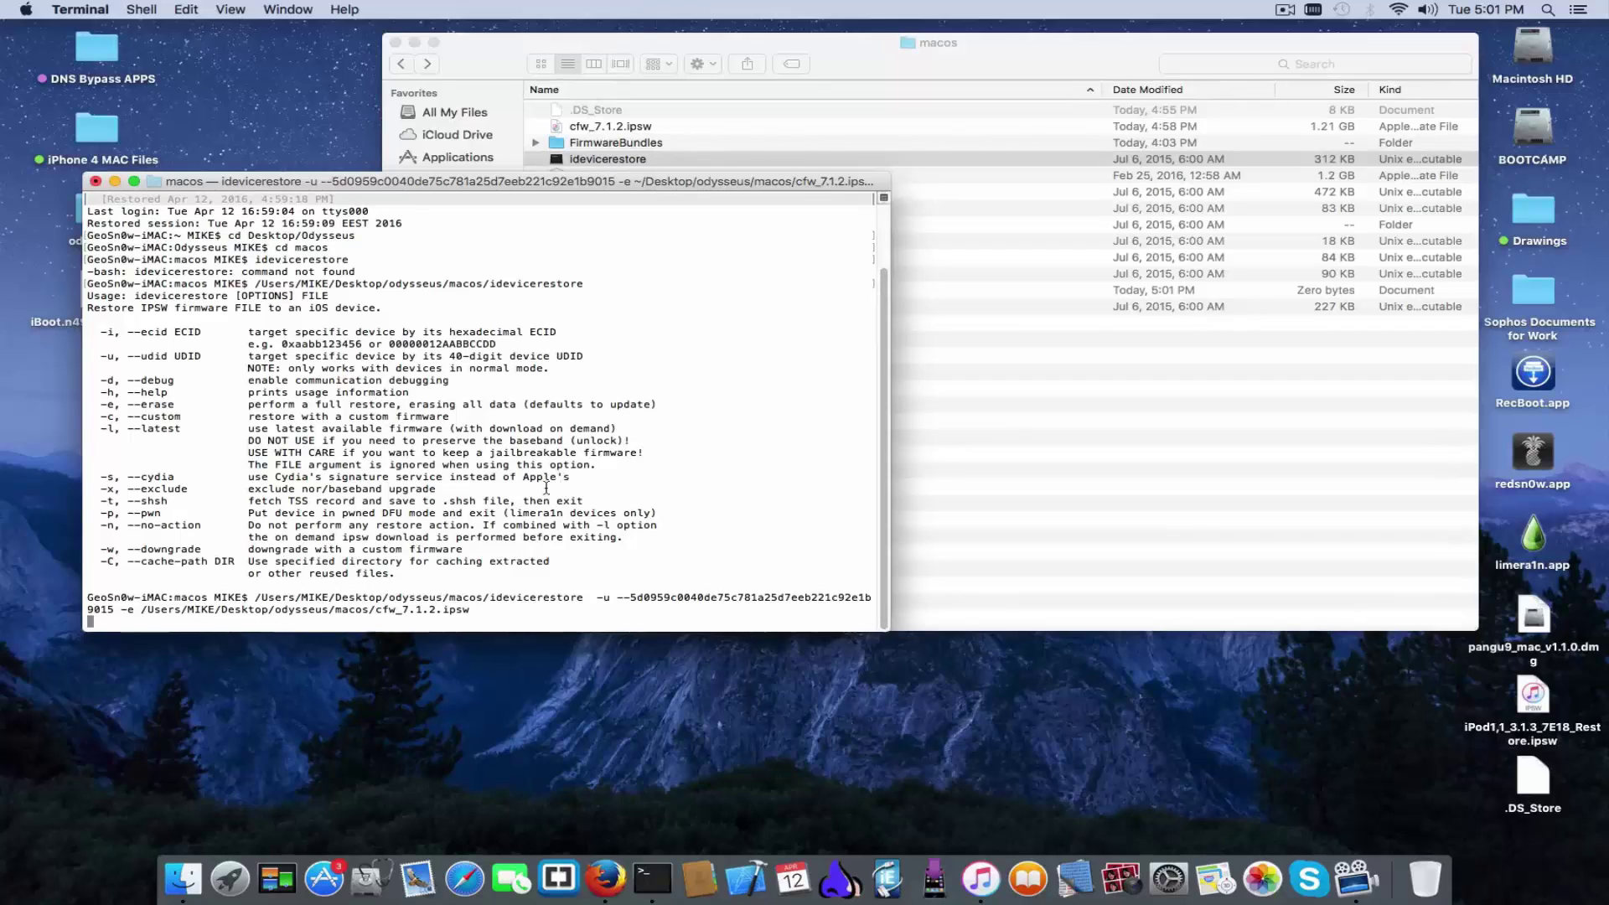
key("Return")
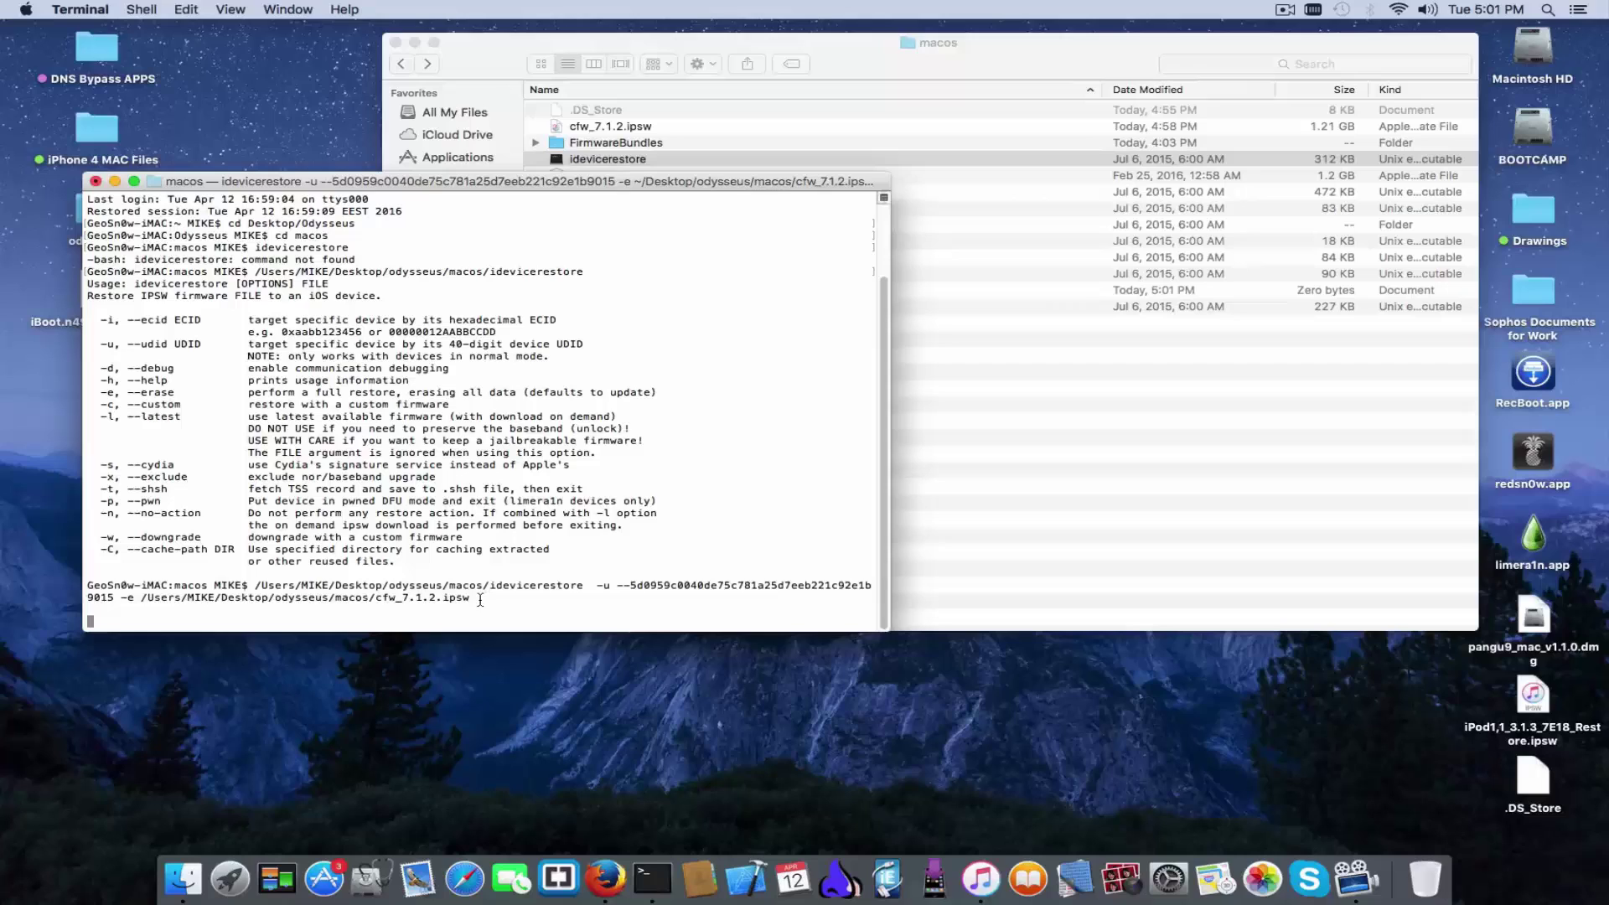
left_click(1285, 10)
left_click(654, 364)
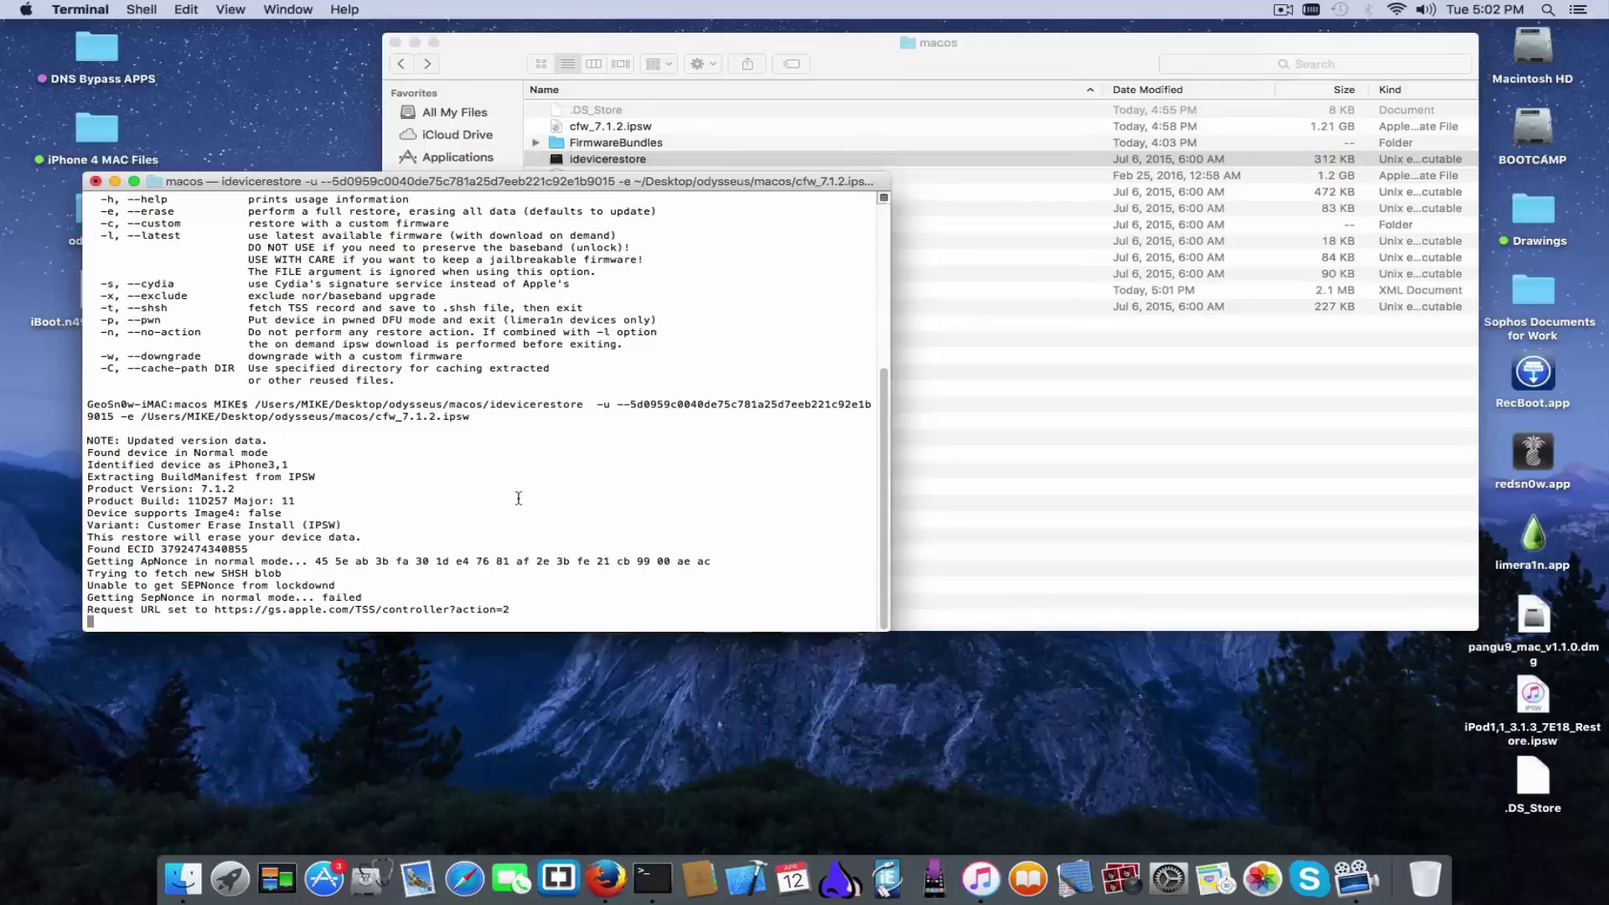
right_click(610, 864)
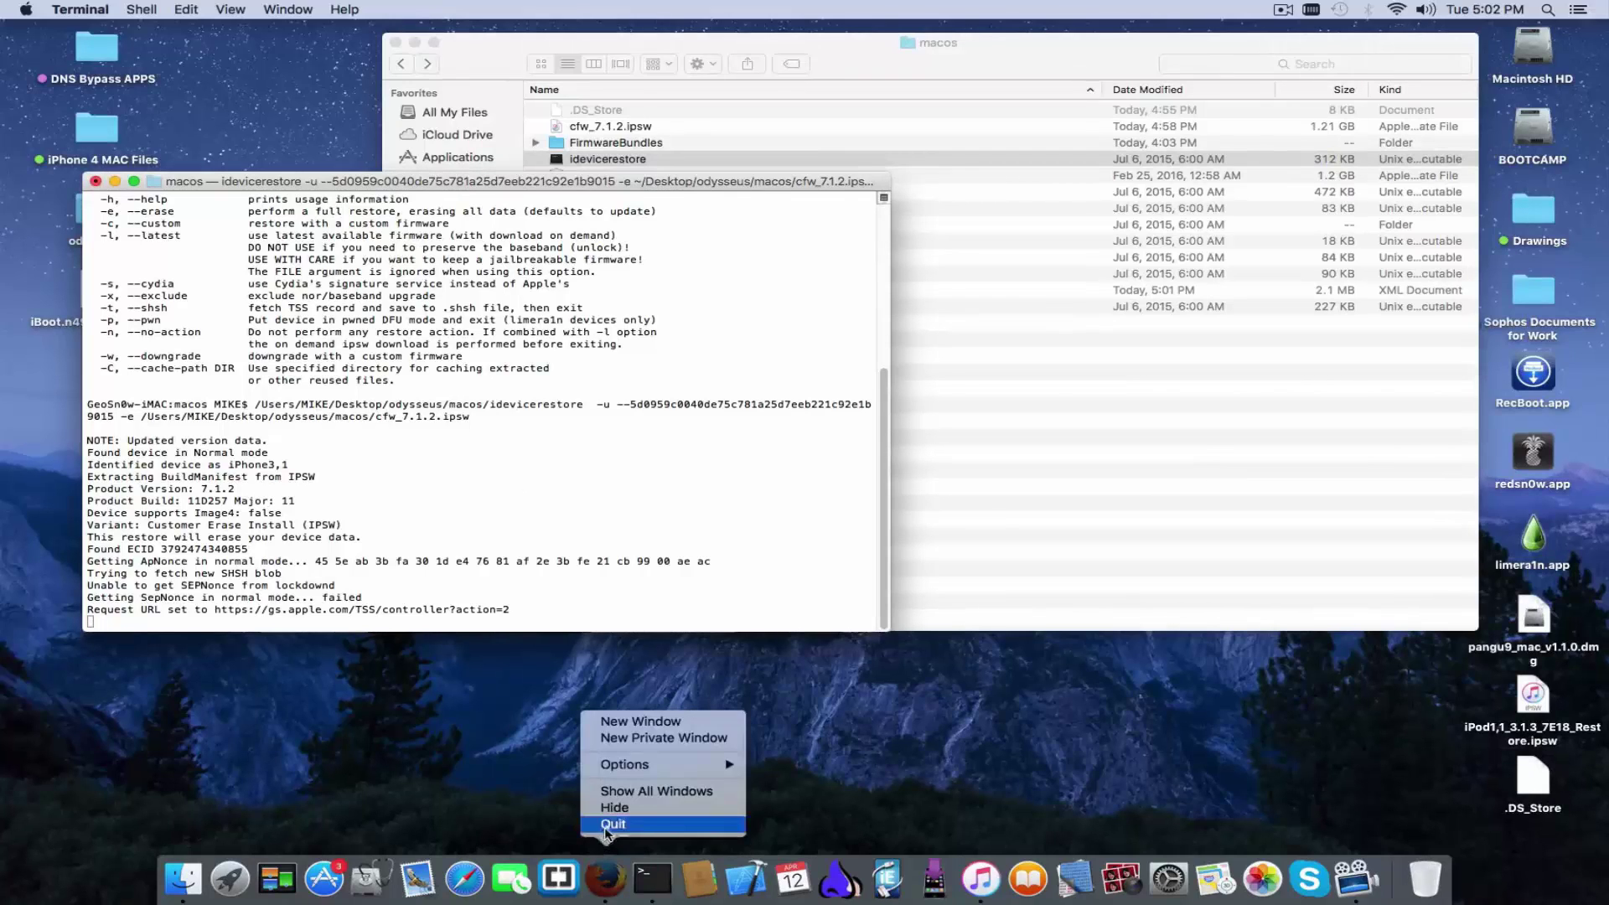
left_click(606, 827)
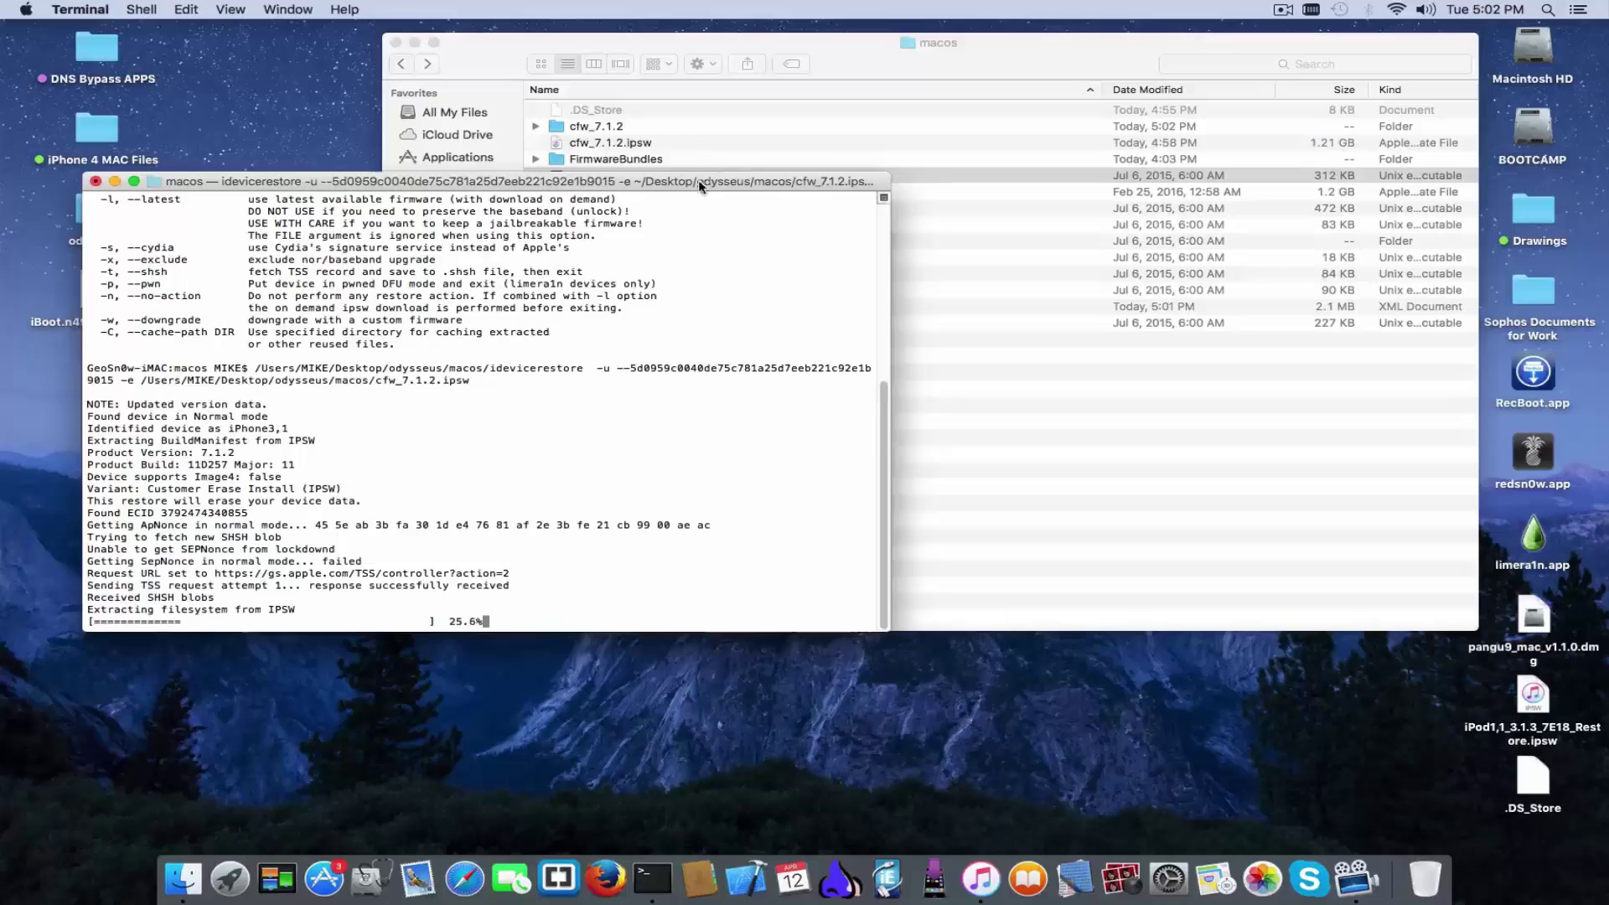
Open the cfw_7.1.2 folder in Finder and move Terminal back up to watch extraction
left_click_drag(698, 179, 682, 372)
left_click(626, 157)
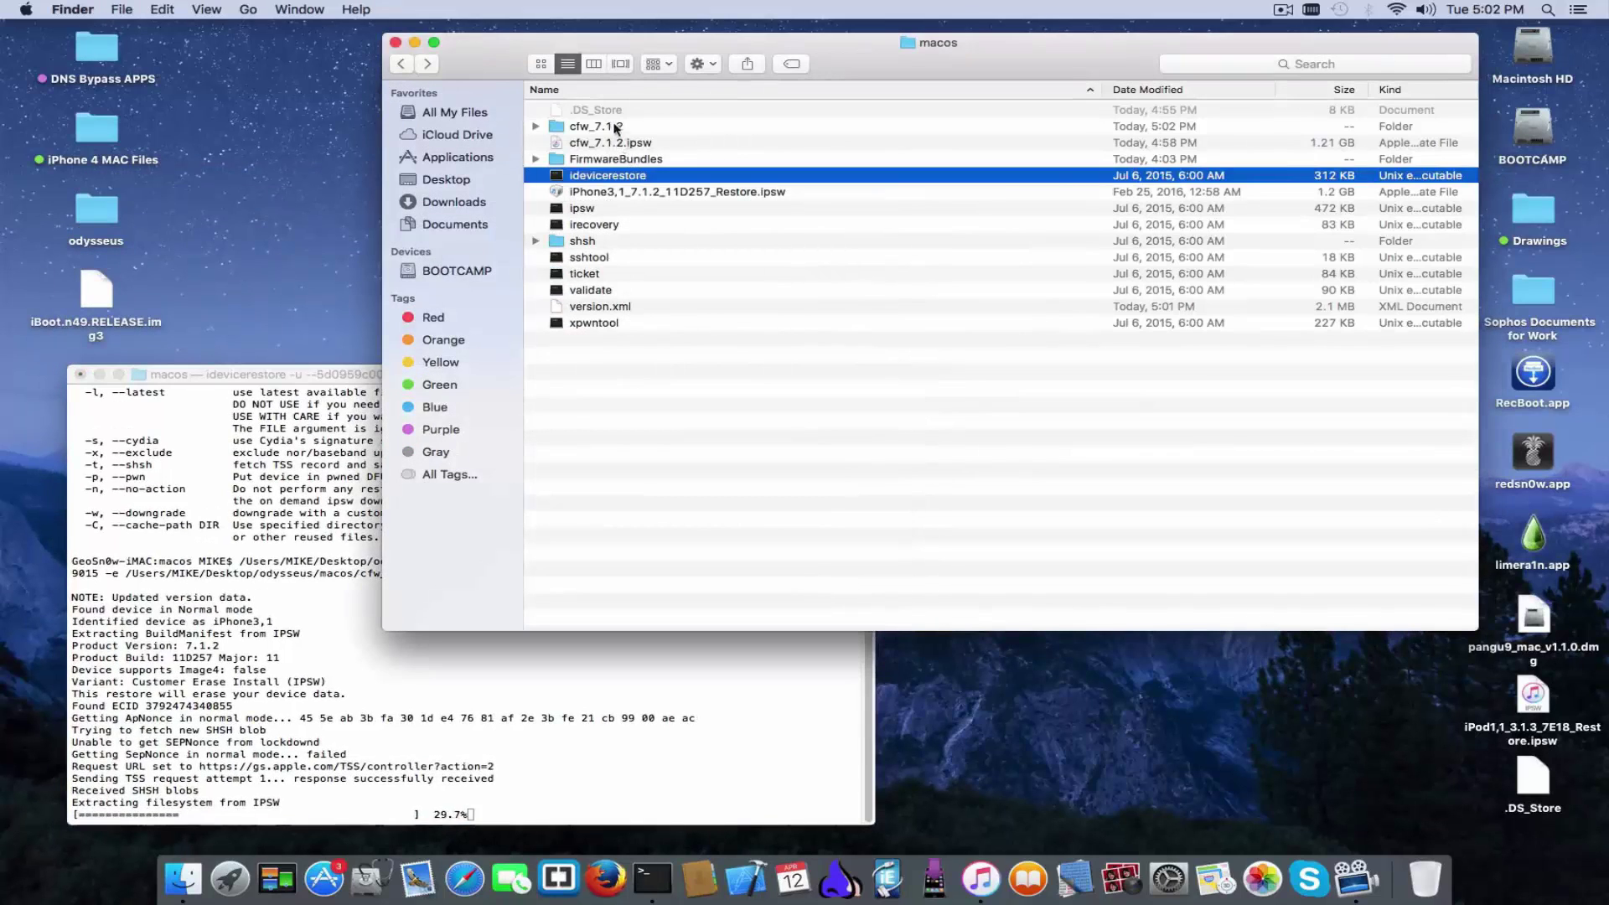
double_click(616, 127)
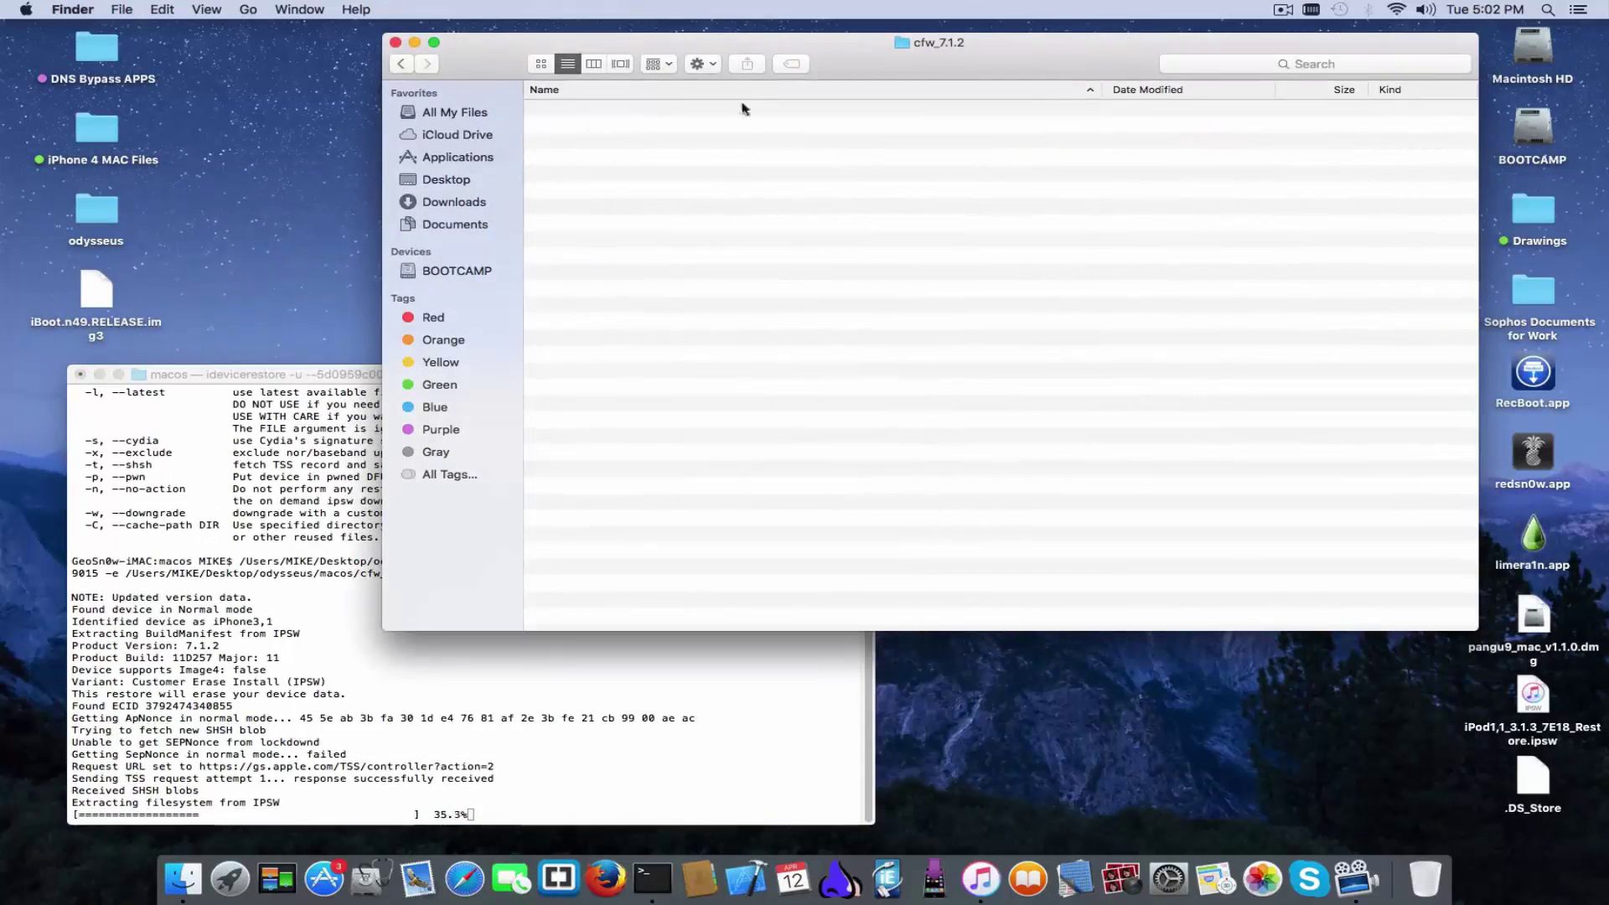
left_click(513, 683)
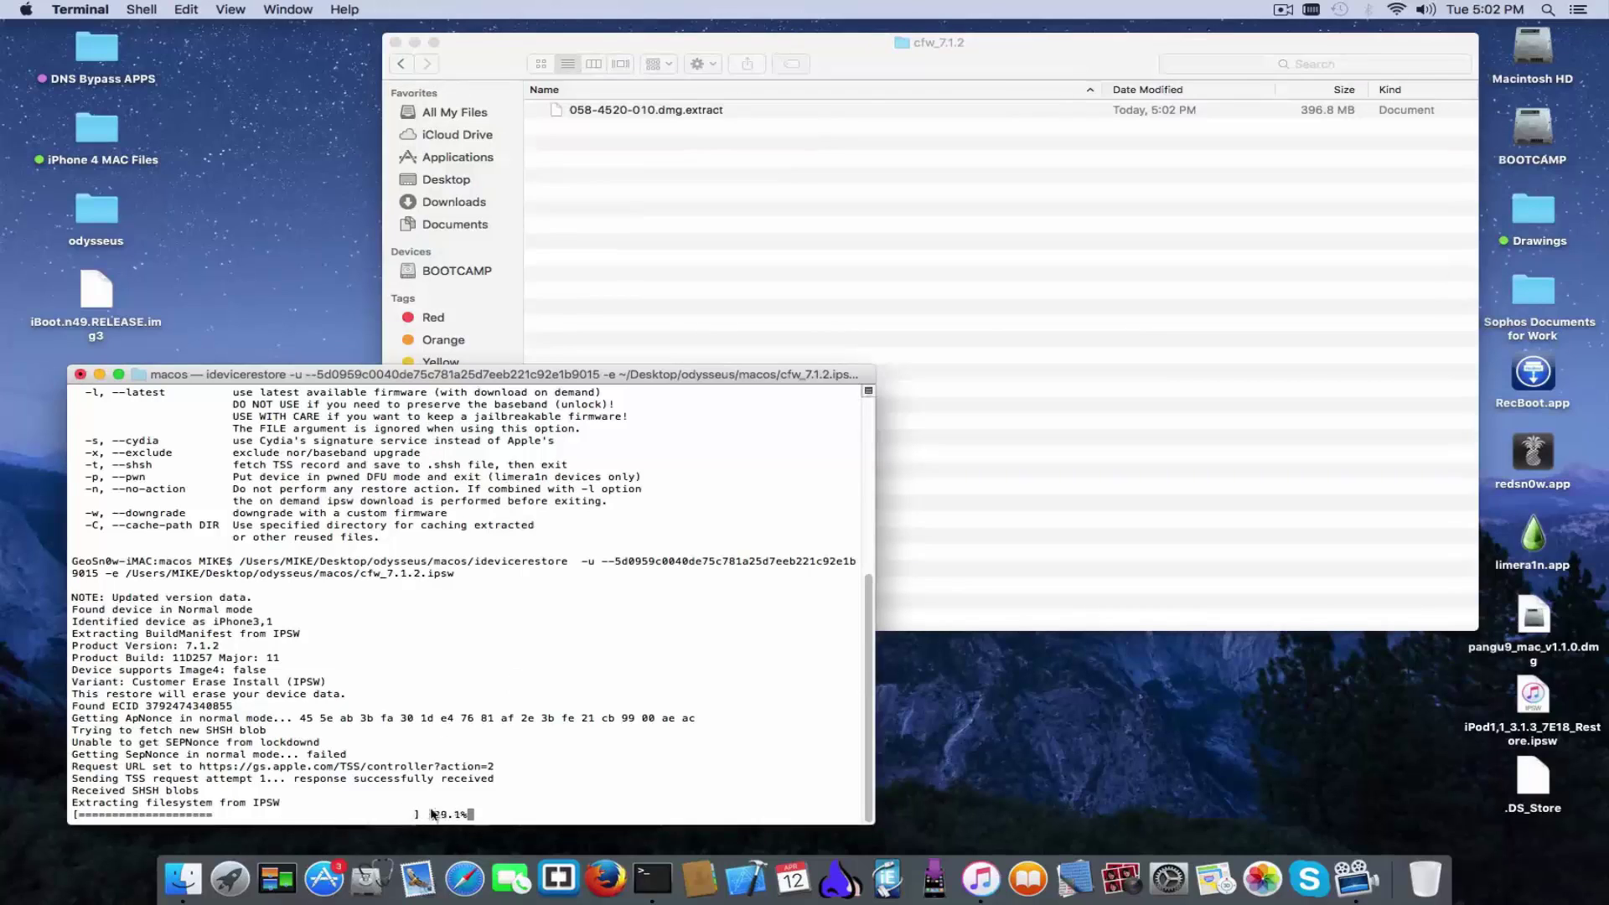
left_click_drag(362, 374, 350, 299)
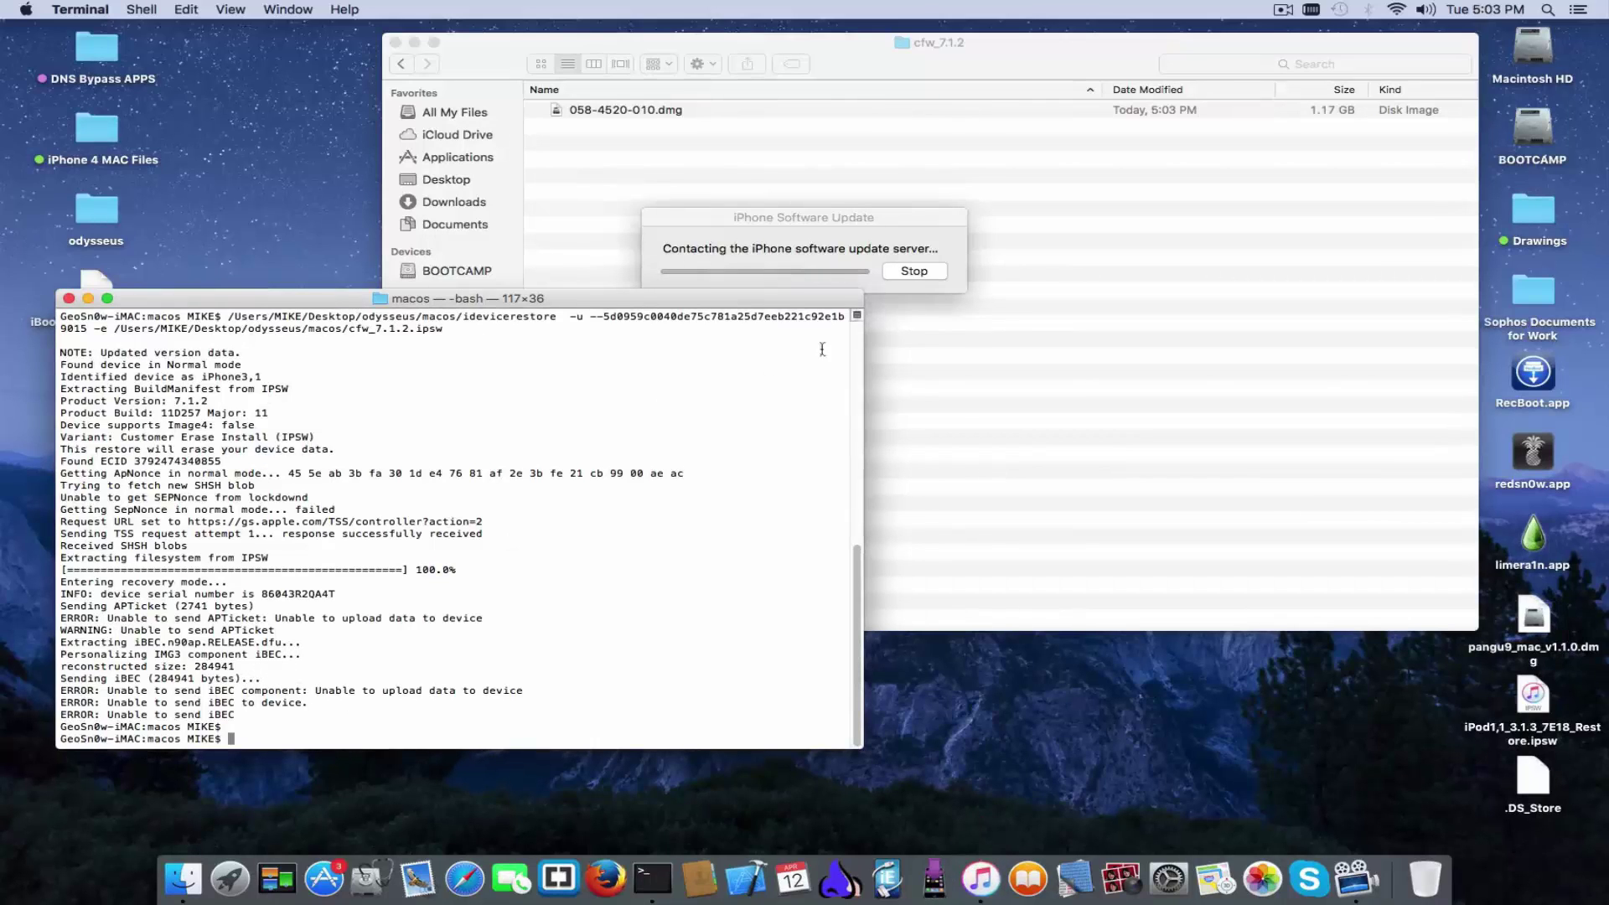
Close Terminal, cancel the iTunes iPhone alert, close the cfw_7.1.2 window, and open redsn0w.app
left_click(604, 419)
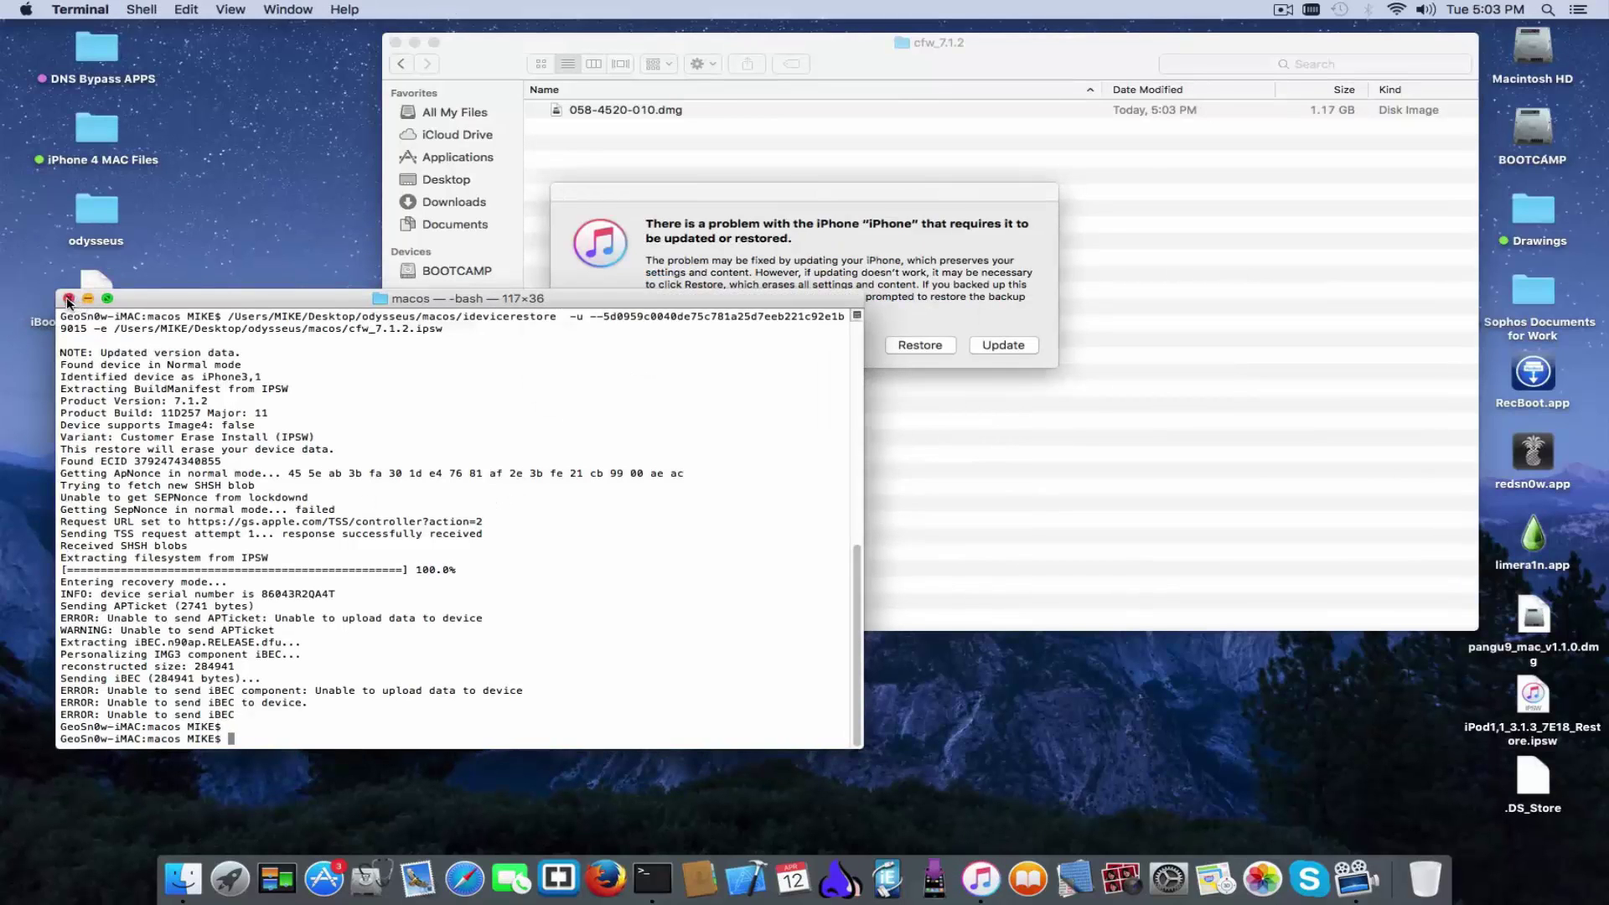
left_click(68, 299)
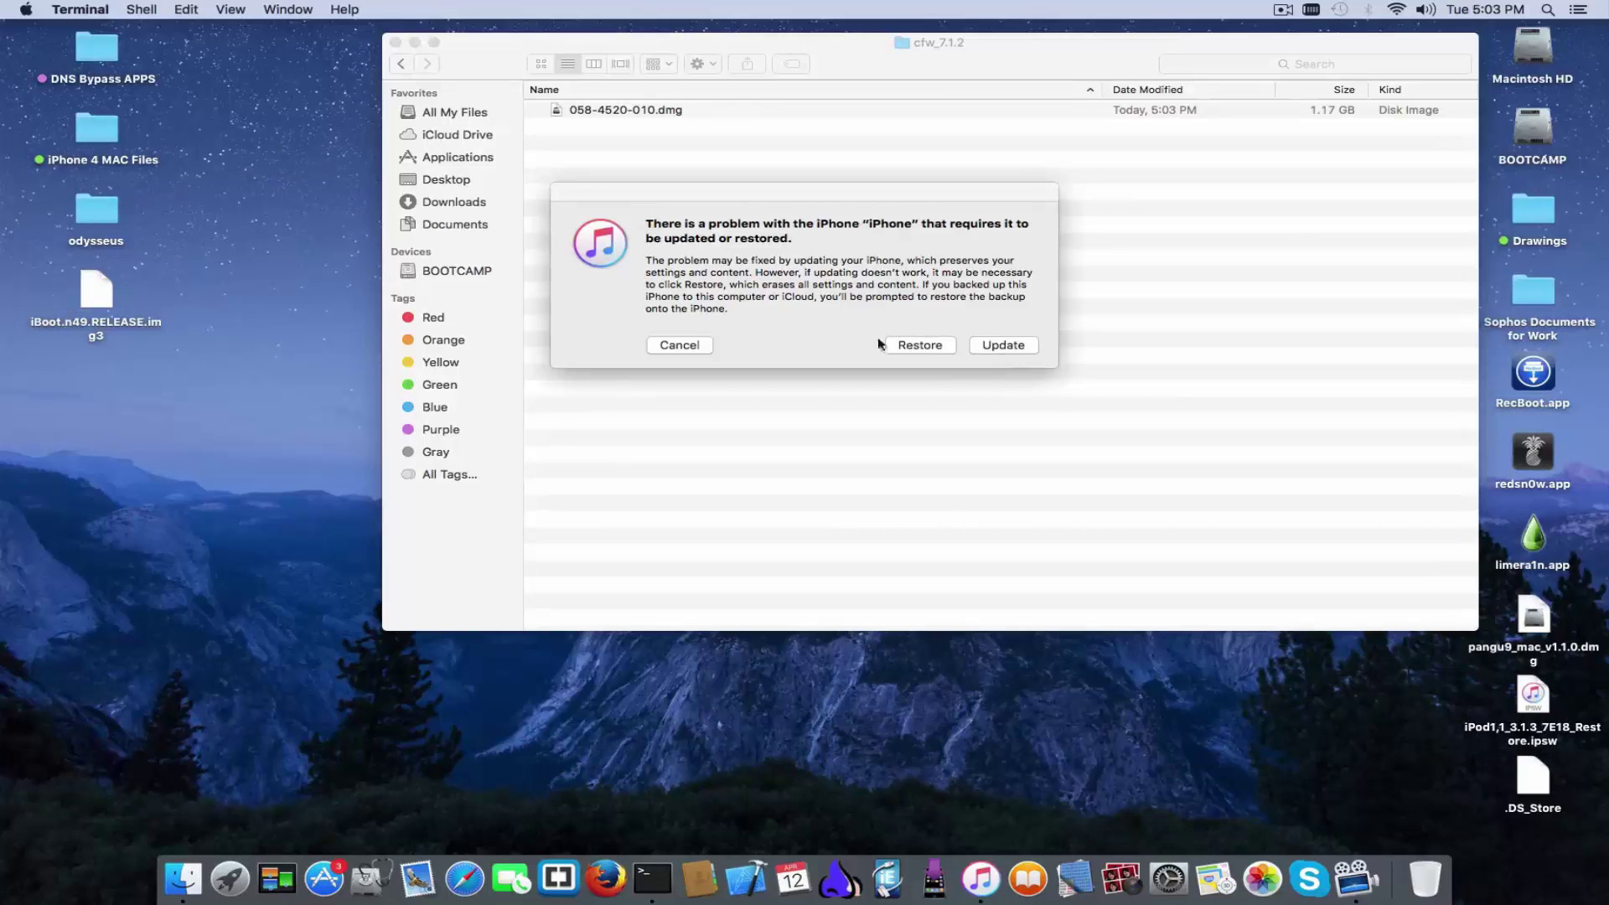
left_click(678, 344)
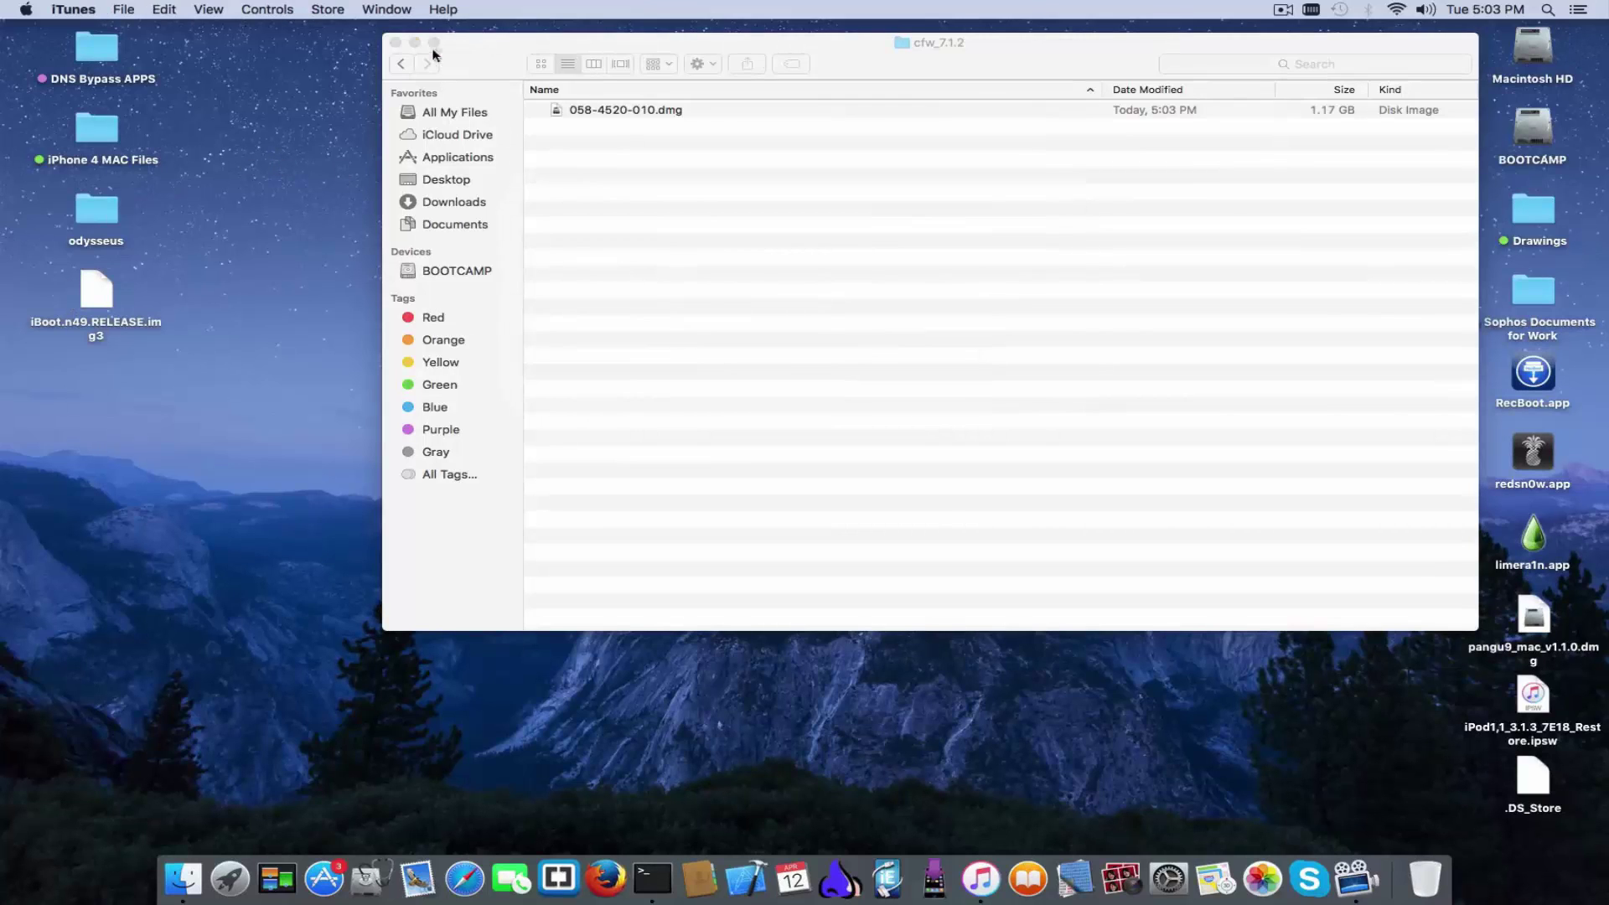
left_click(396, 42)
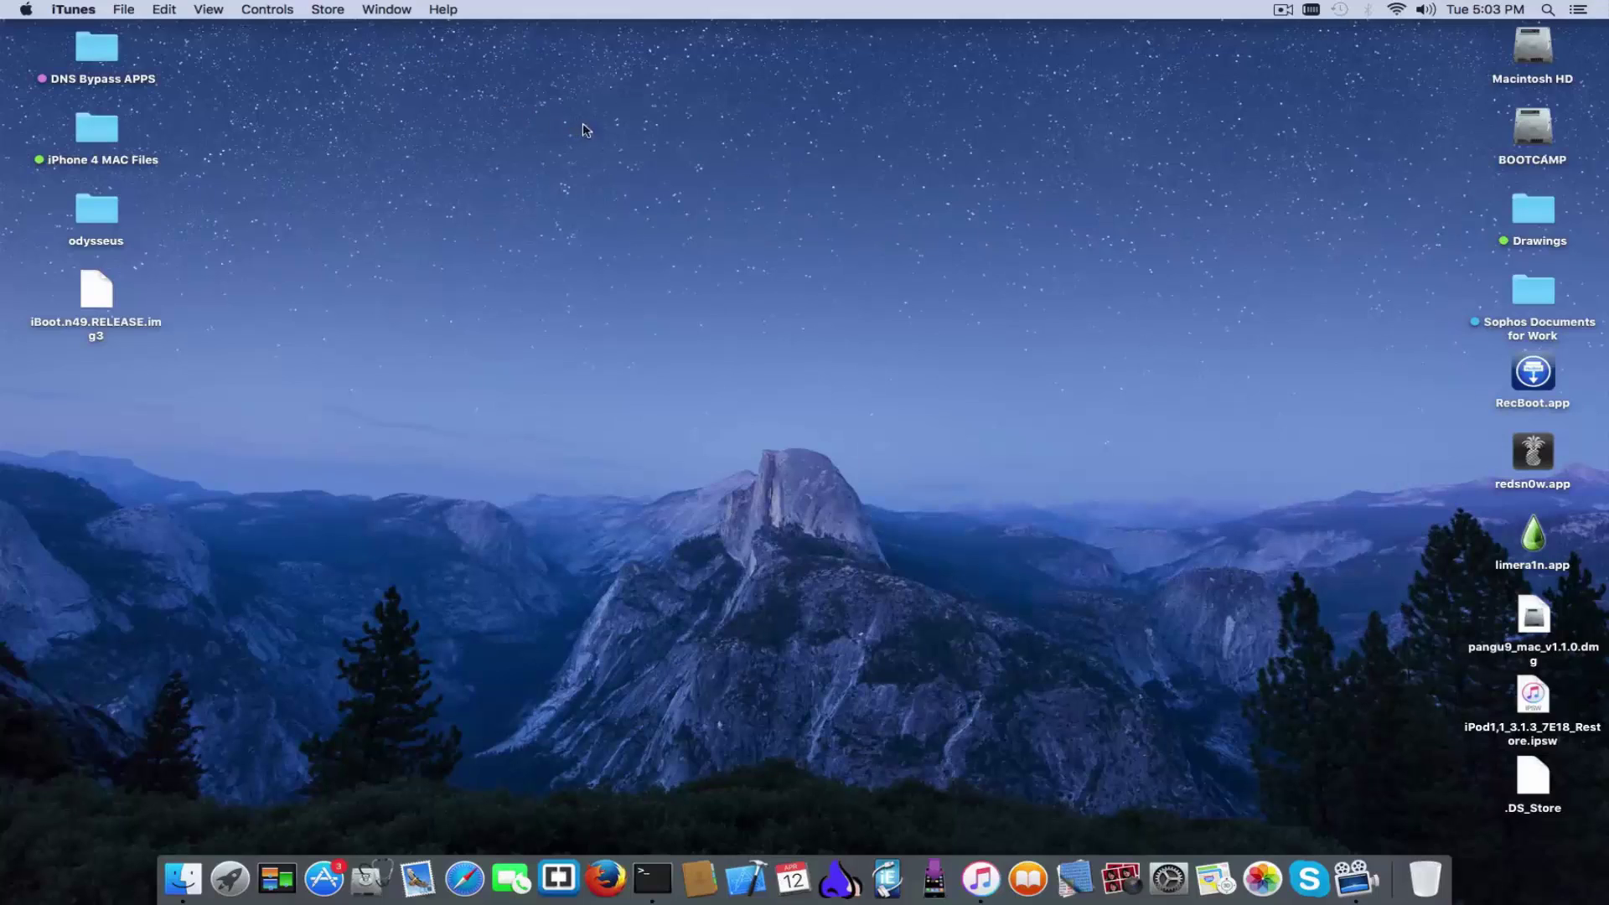
left_click(1534, 452)
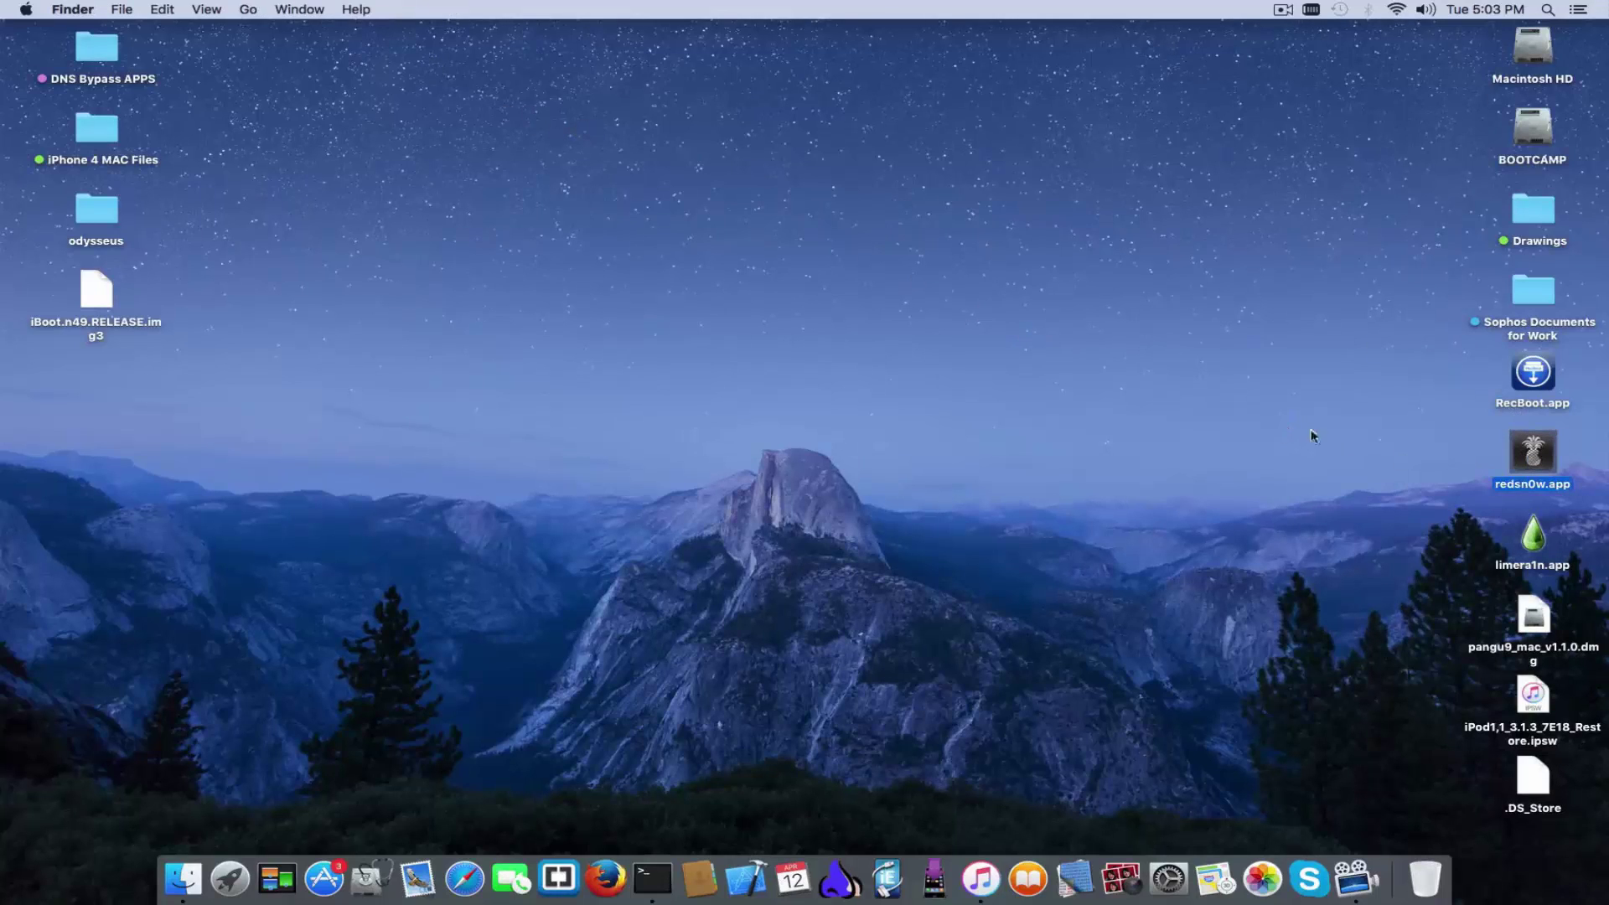
key("super+o")
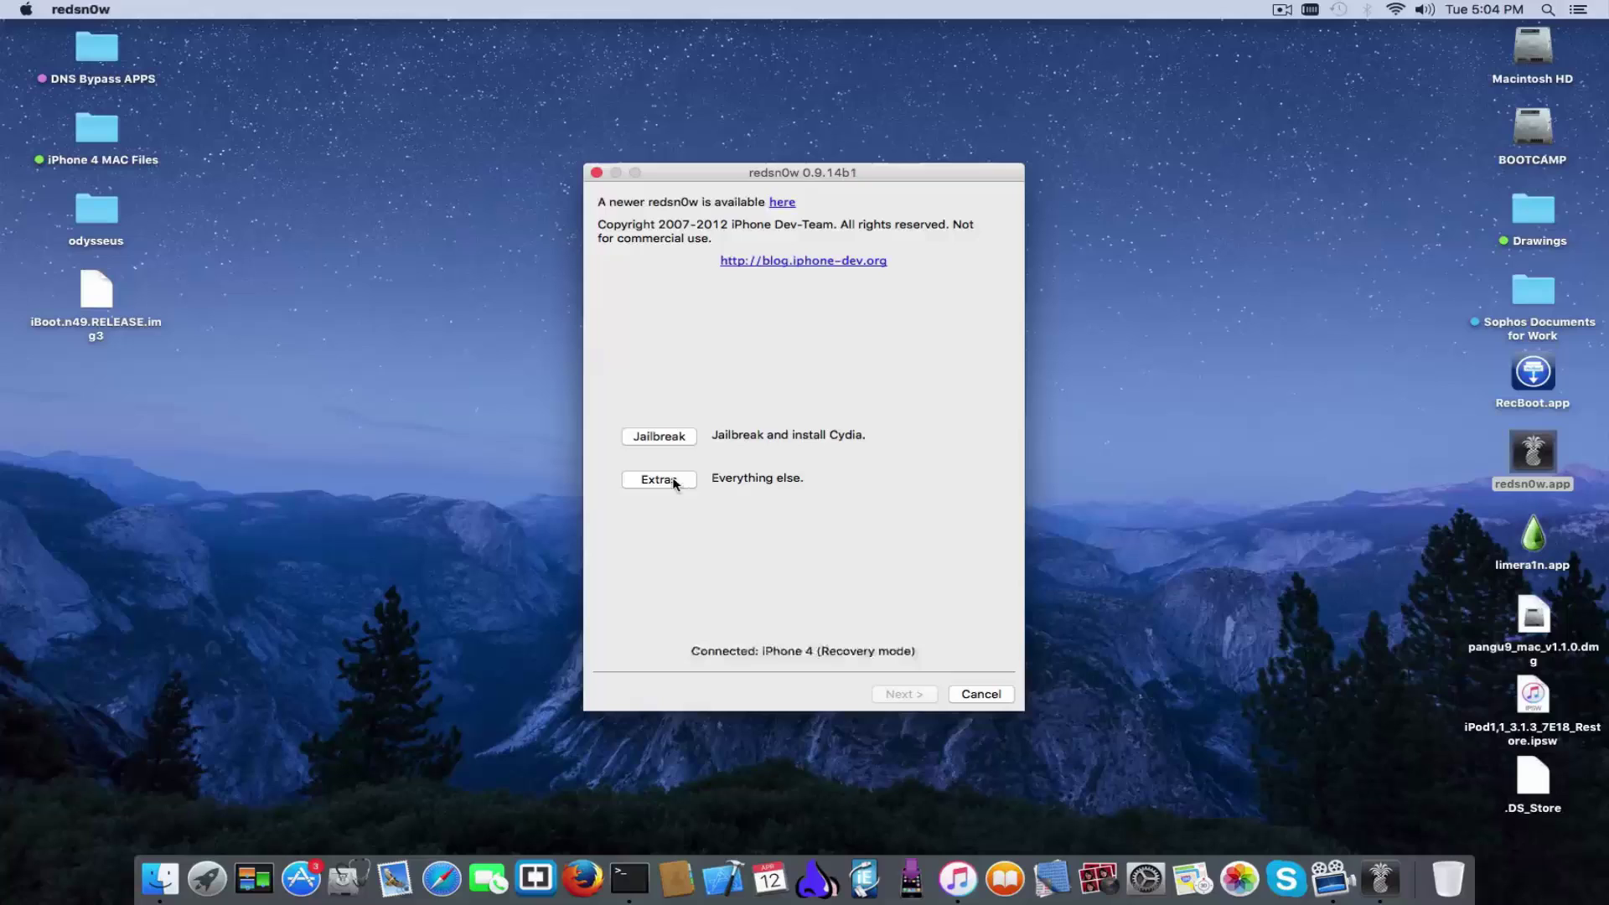
left_click(676, 484)
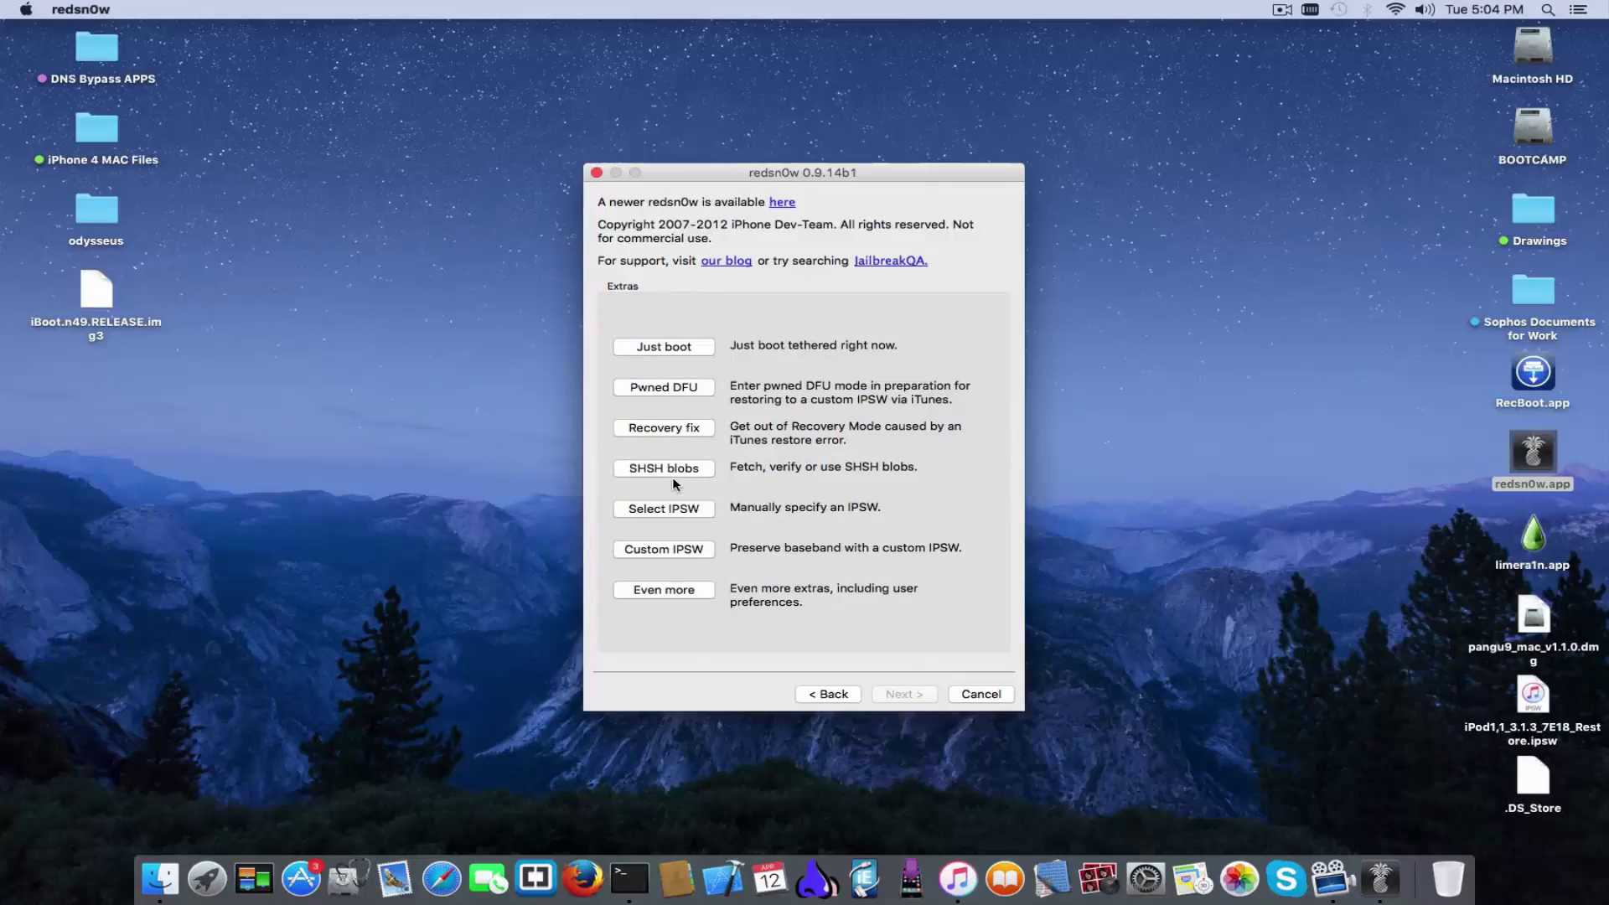
left_click(682, 386)
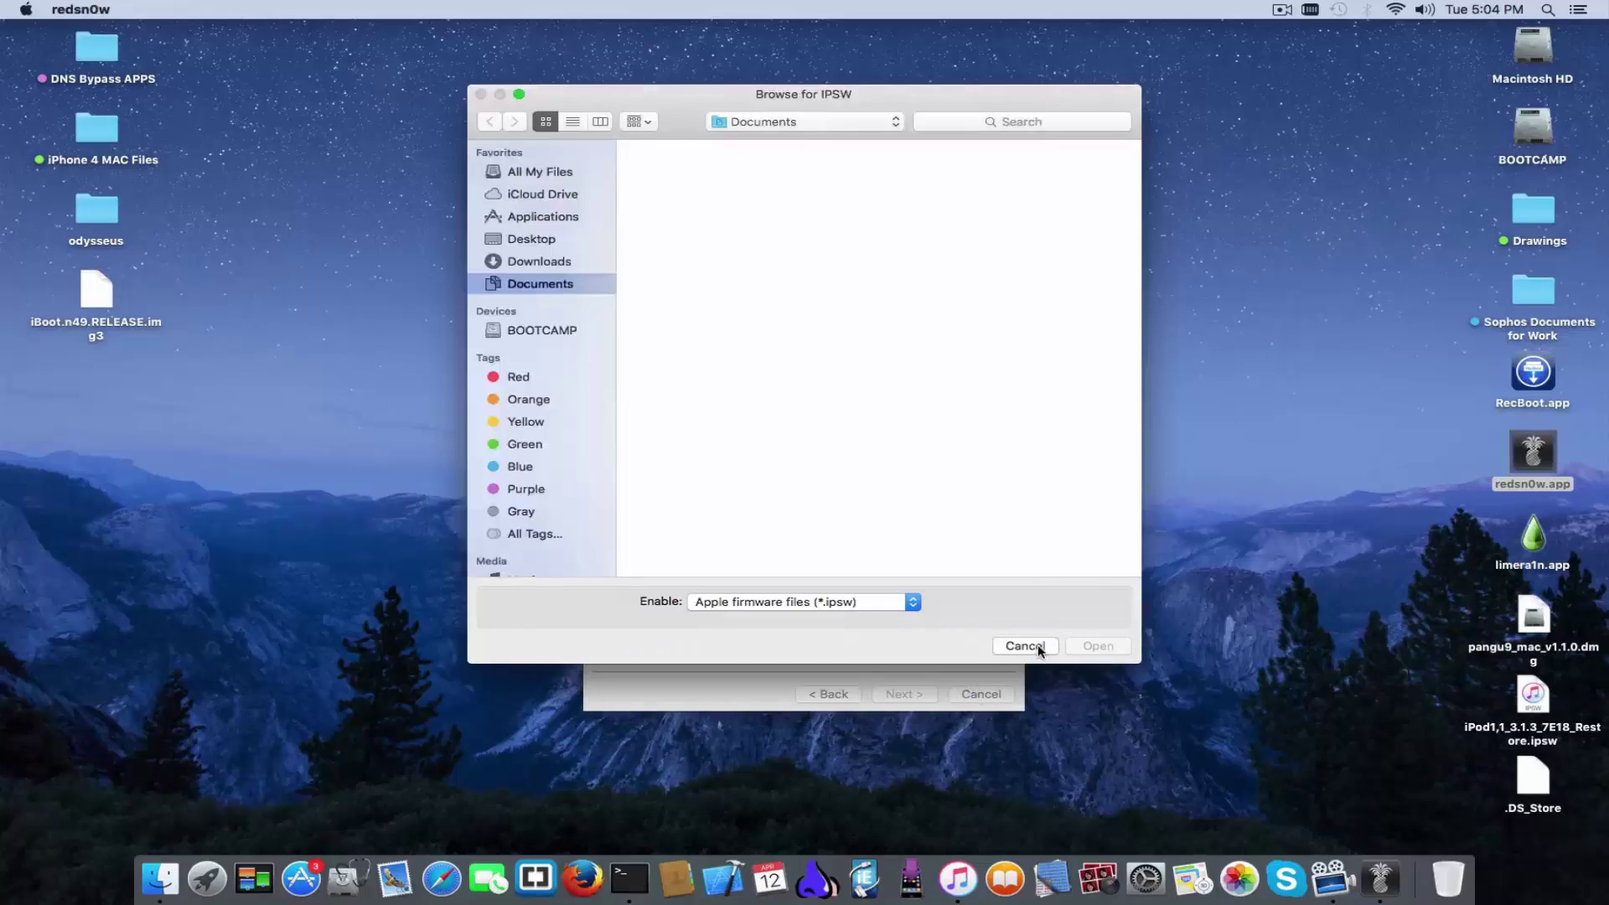
left_click(1040, 653)
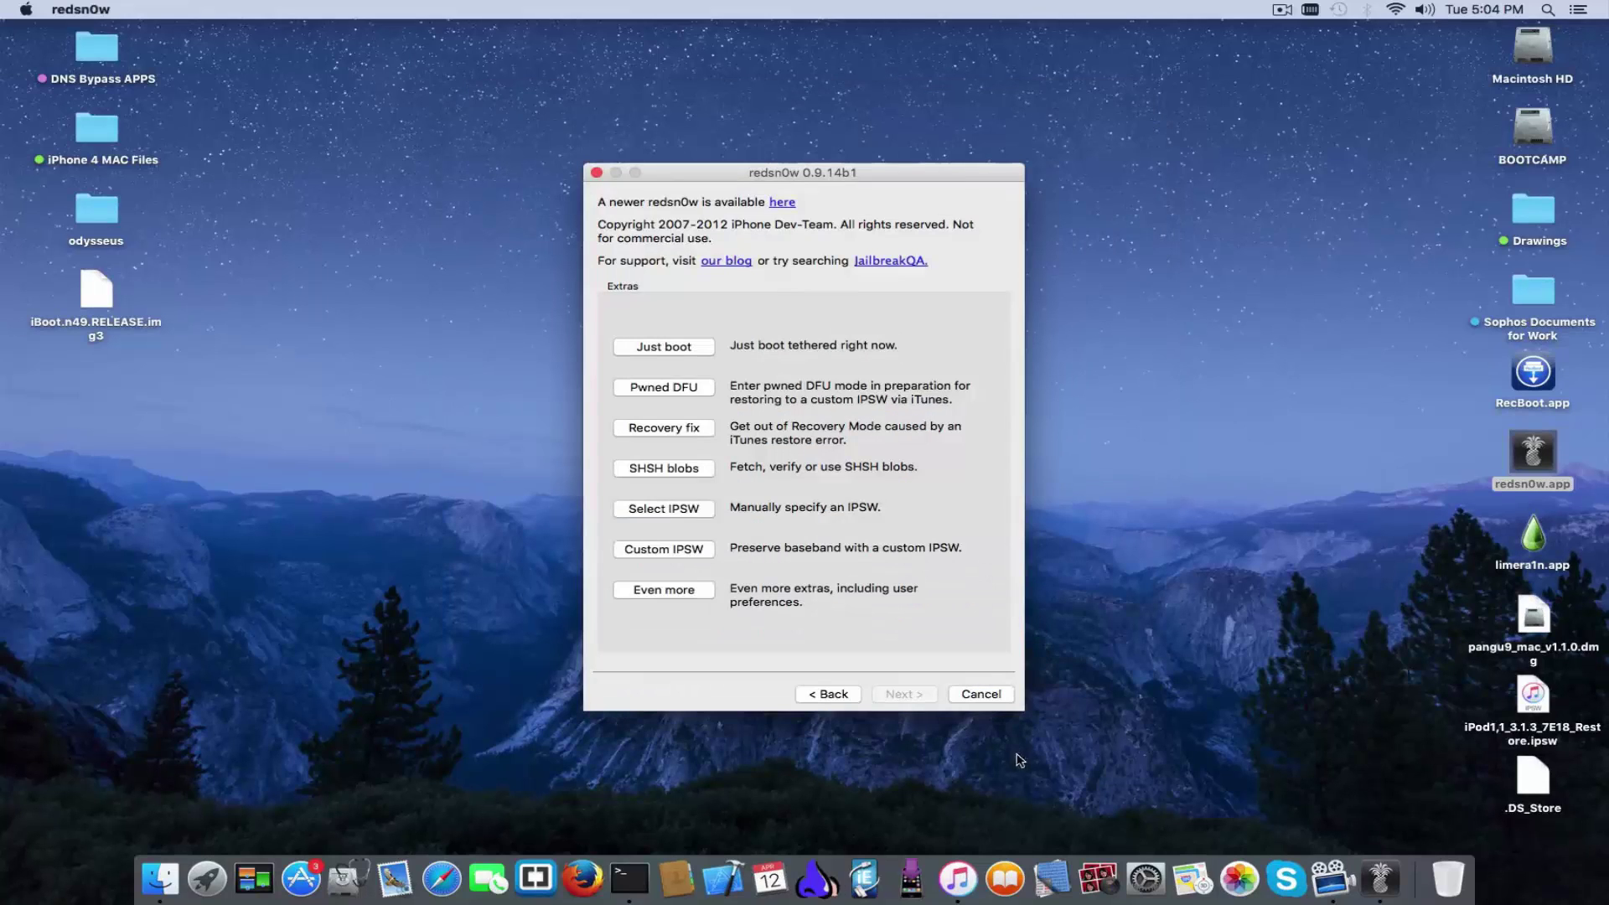
left_click(990, 699)
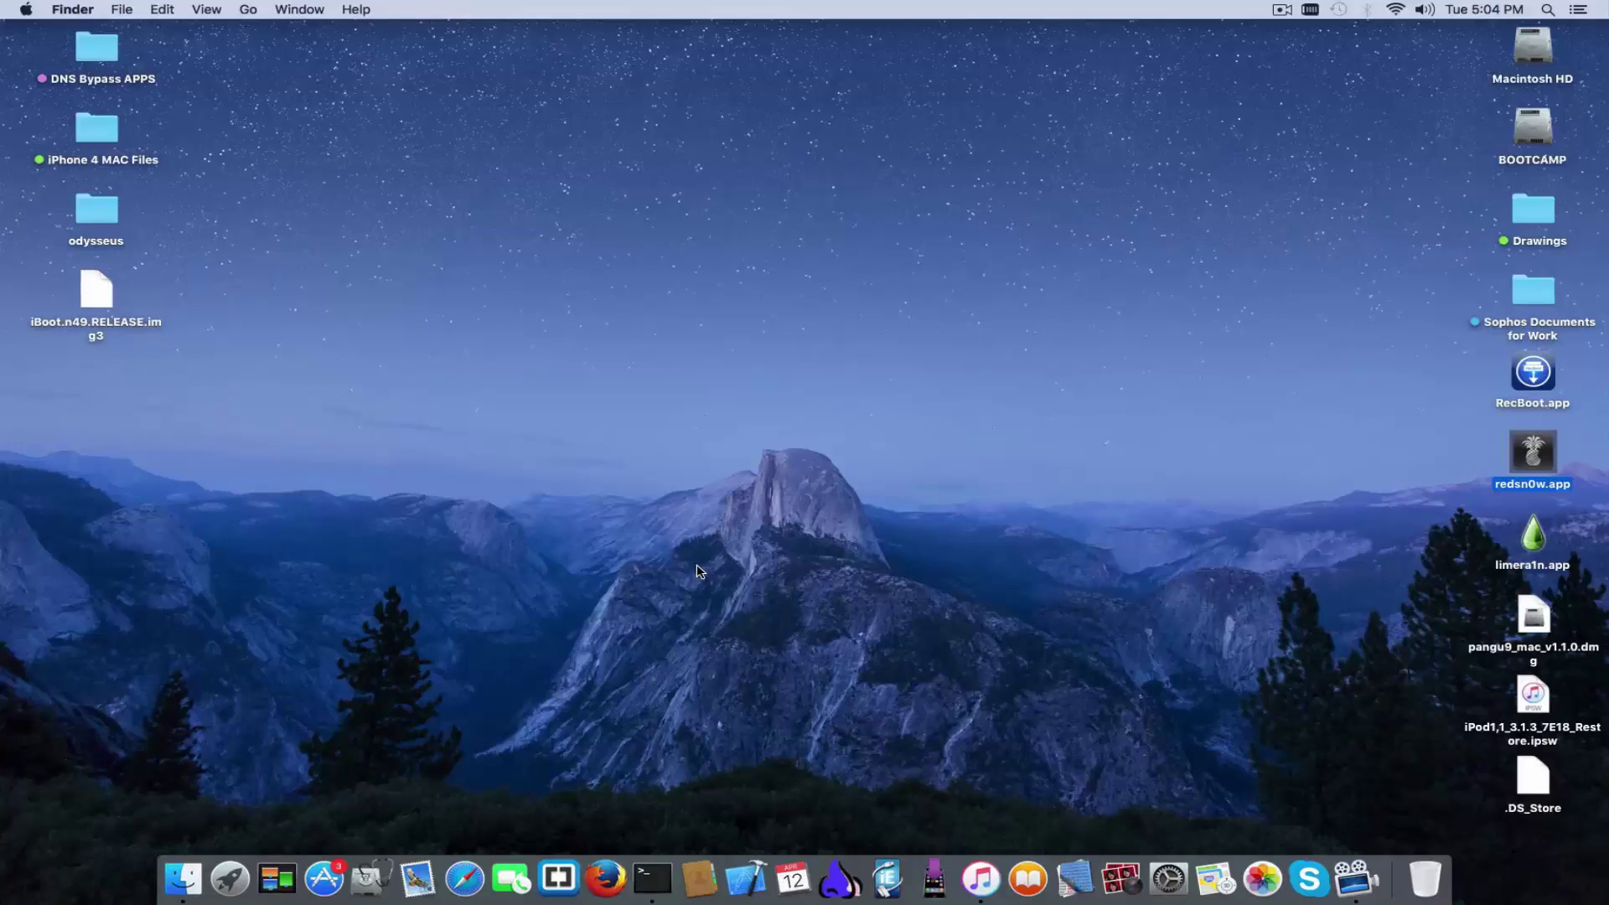
double_click(89, 209)
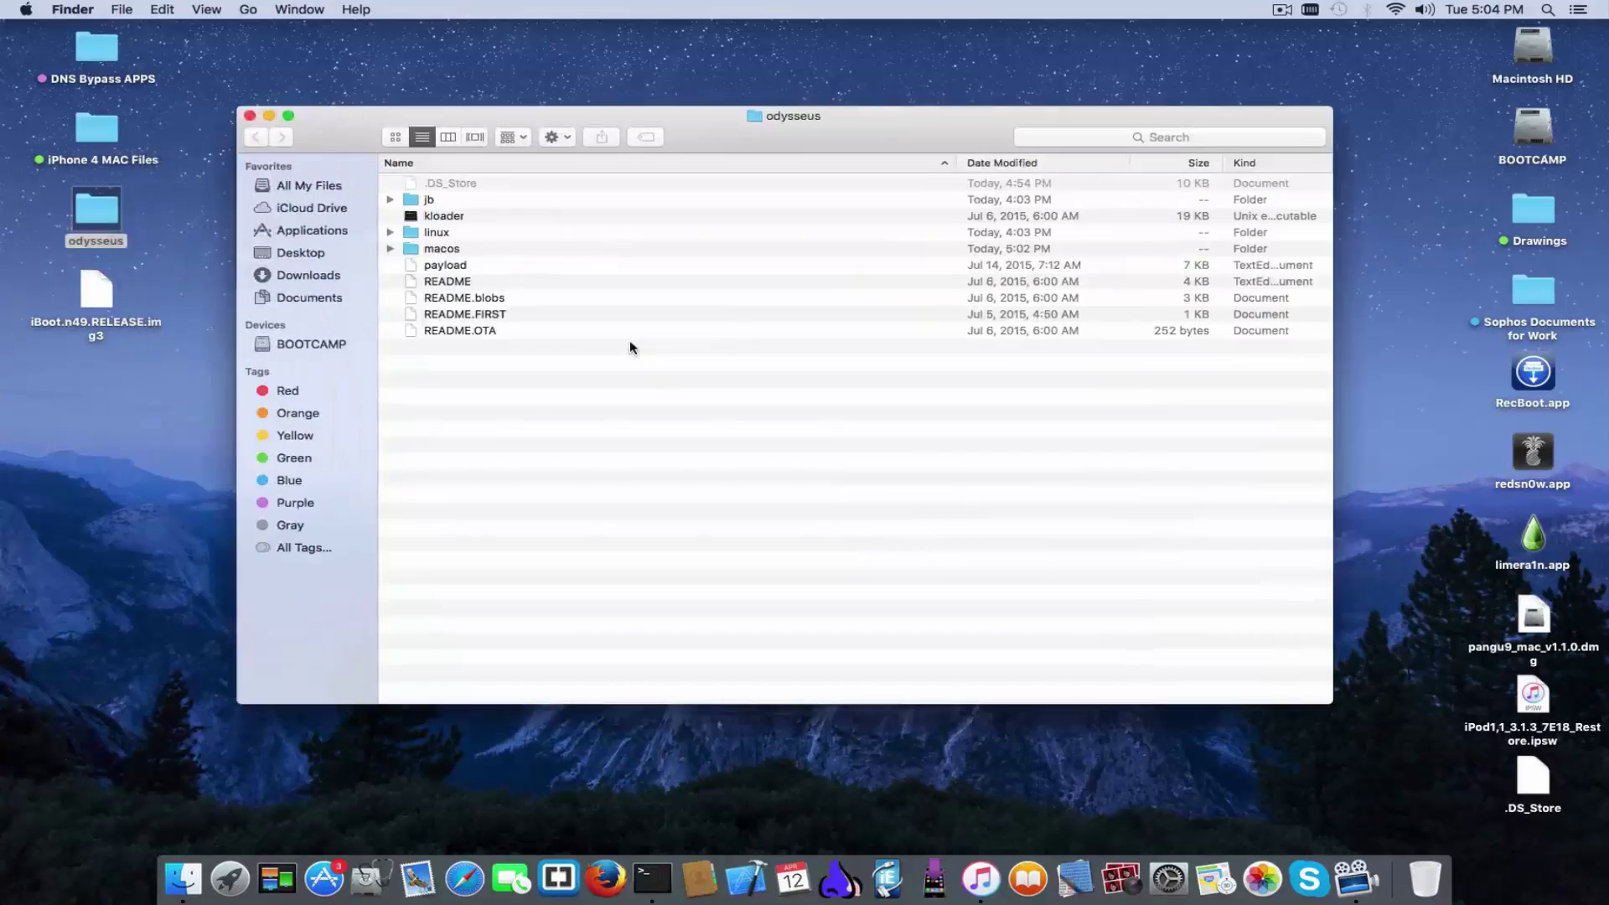
double_click(460, 248)
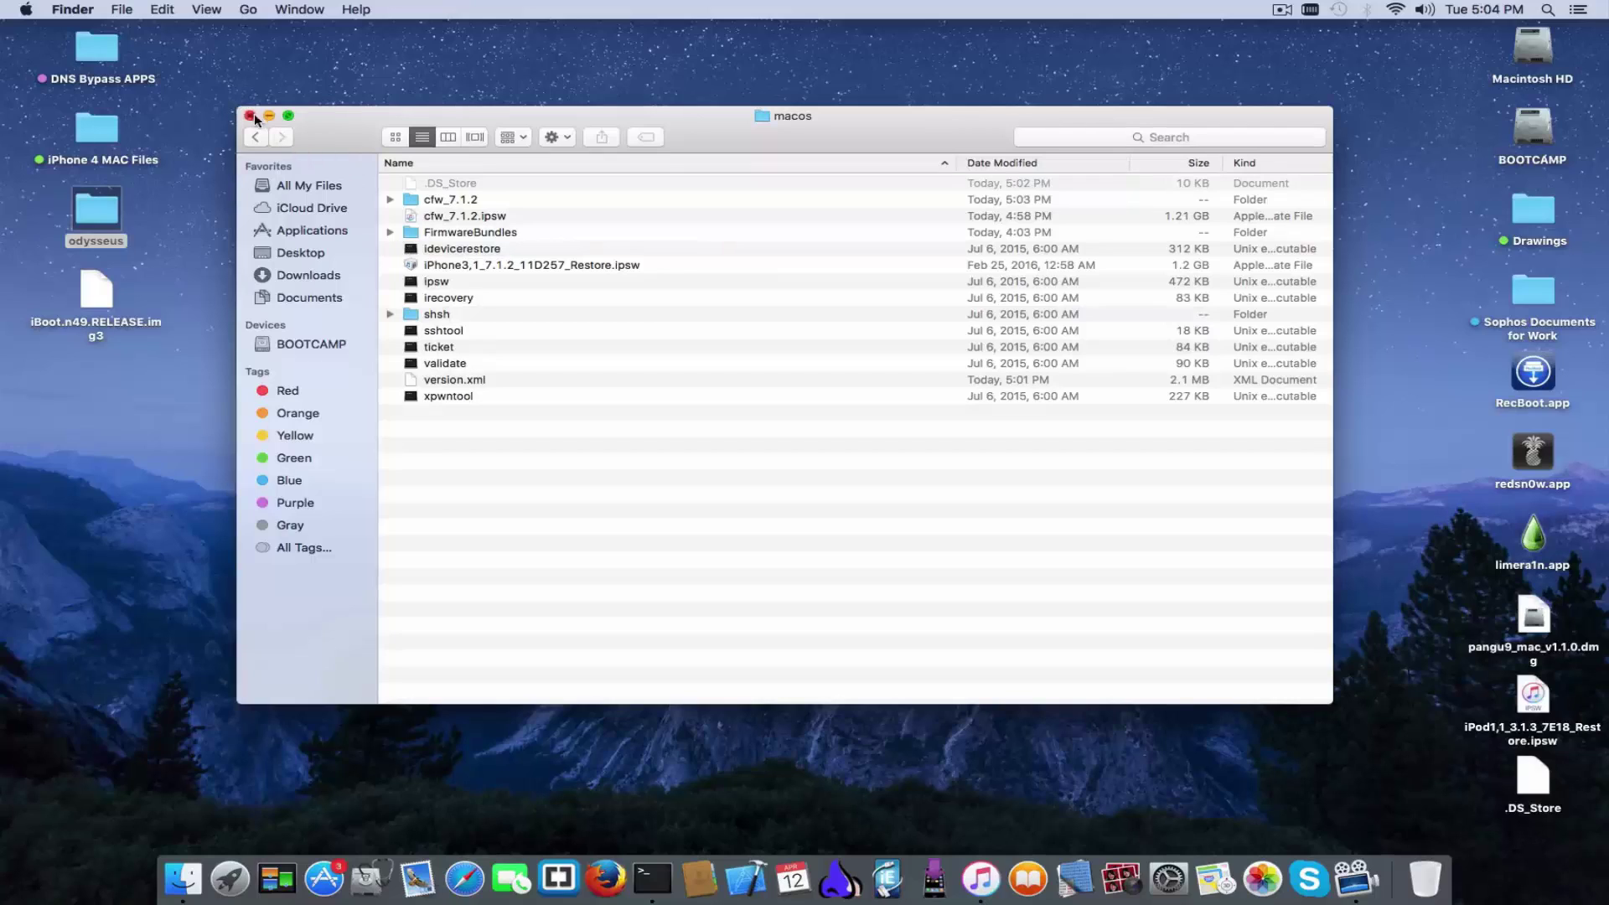
left_click(465, 299)
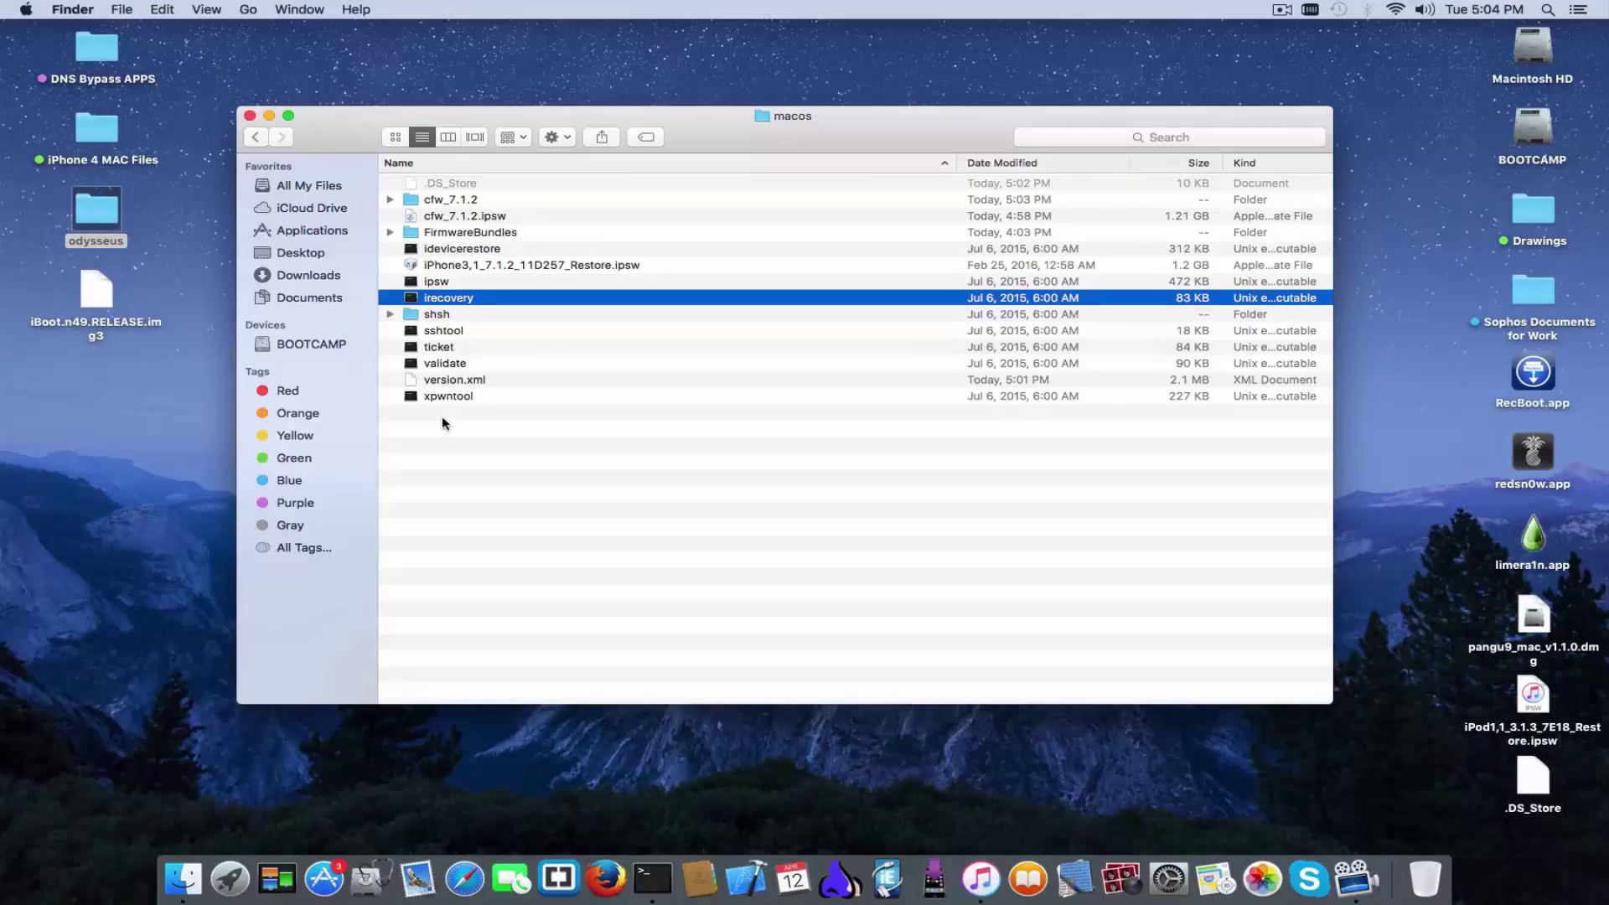
left_click(478, 200)
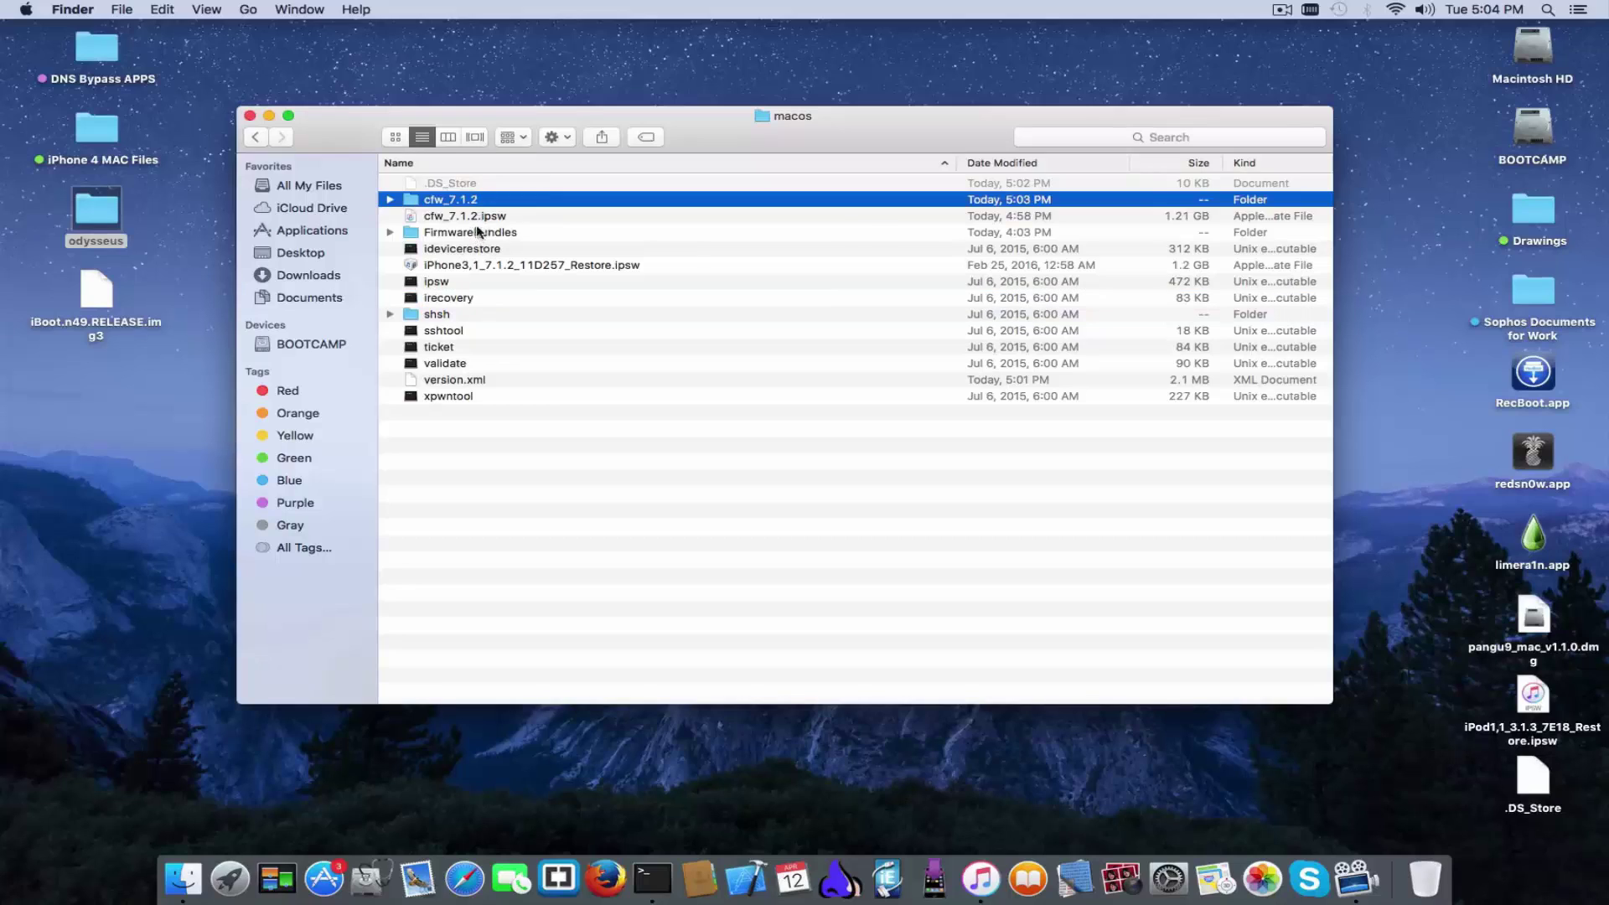
left_click(483, 234)
left_click(457, 399)
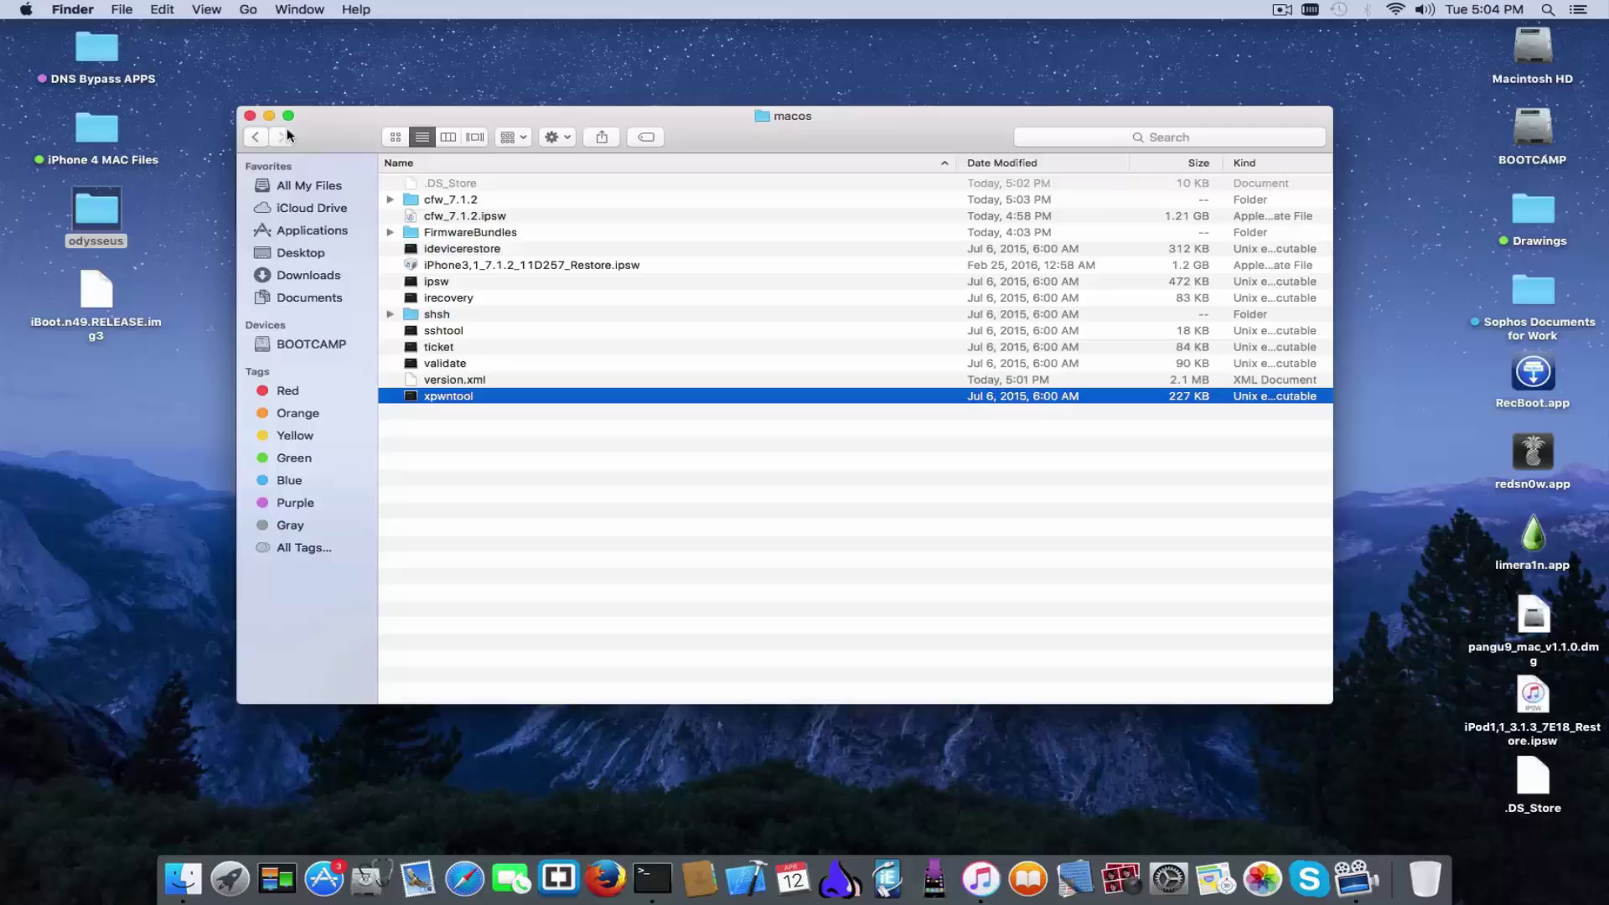
left_click(250, 116)
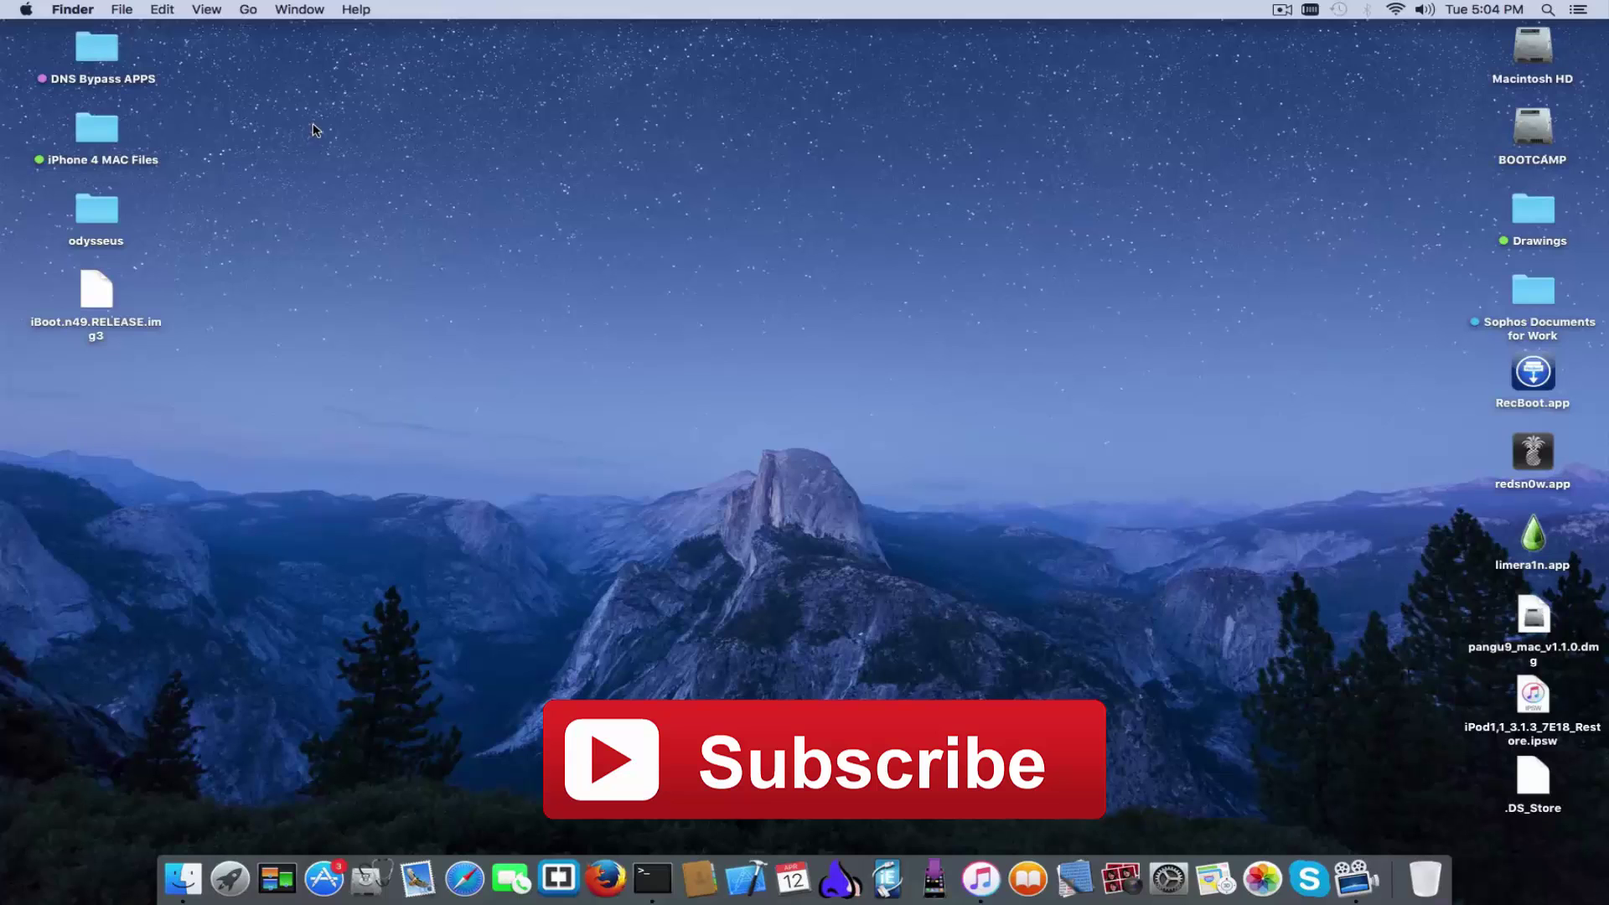
left_click(1280, 10)
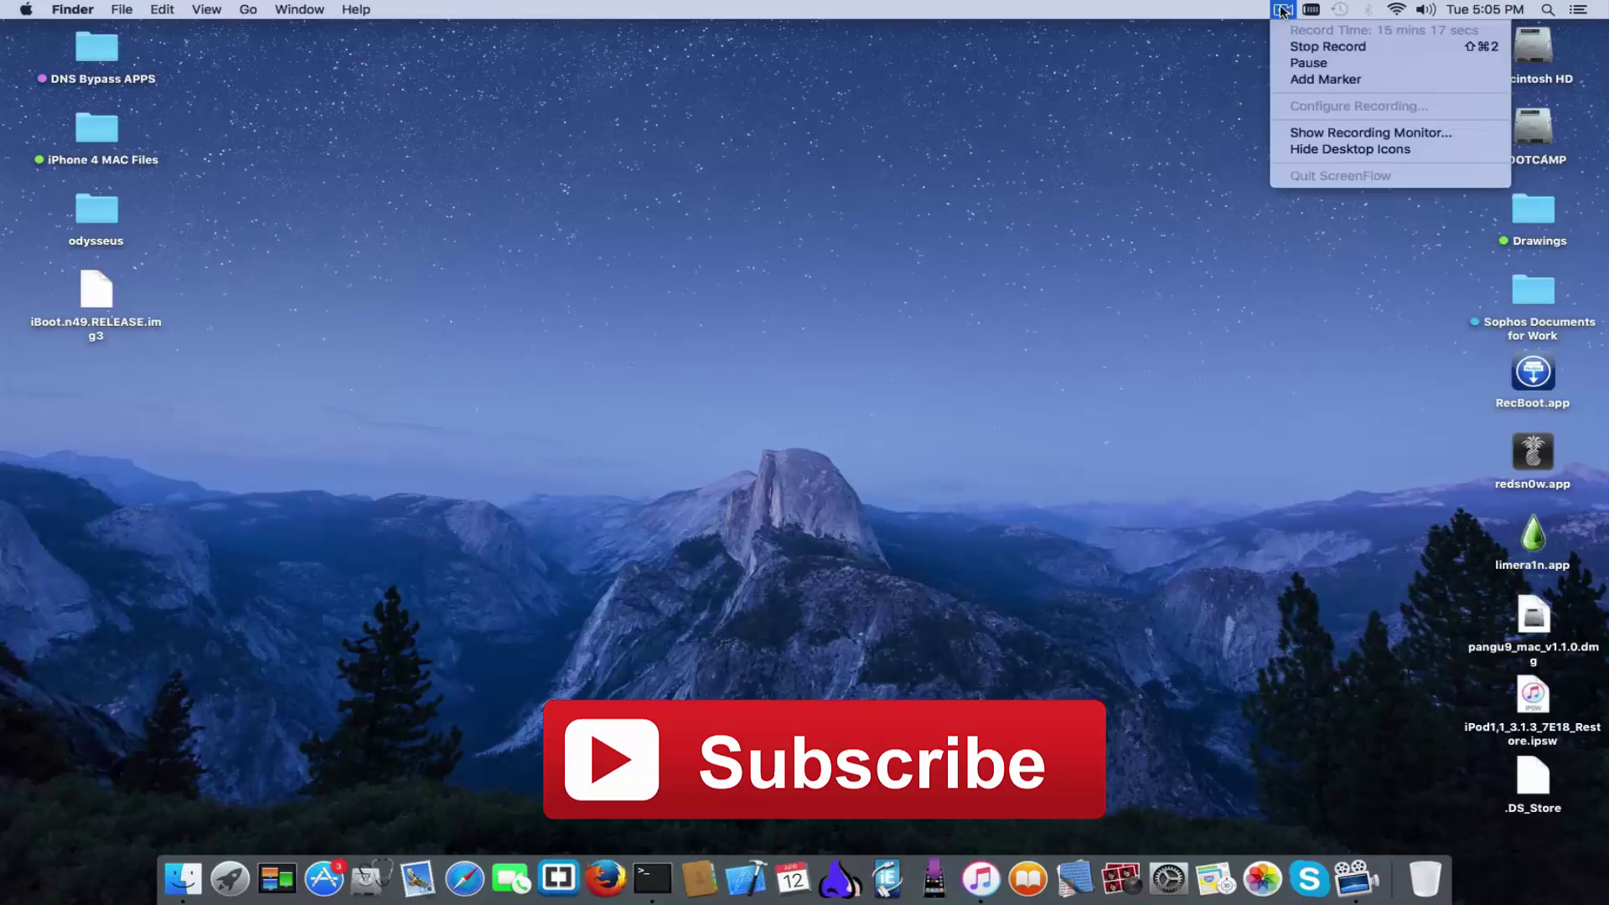